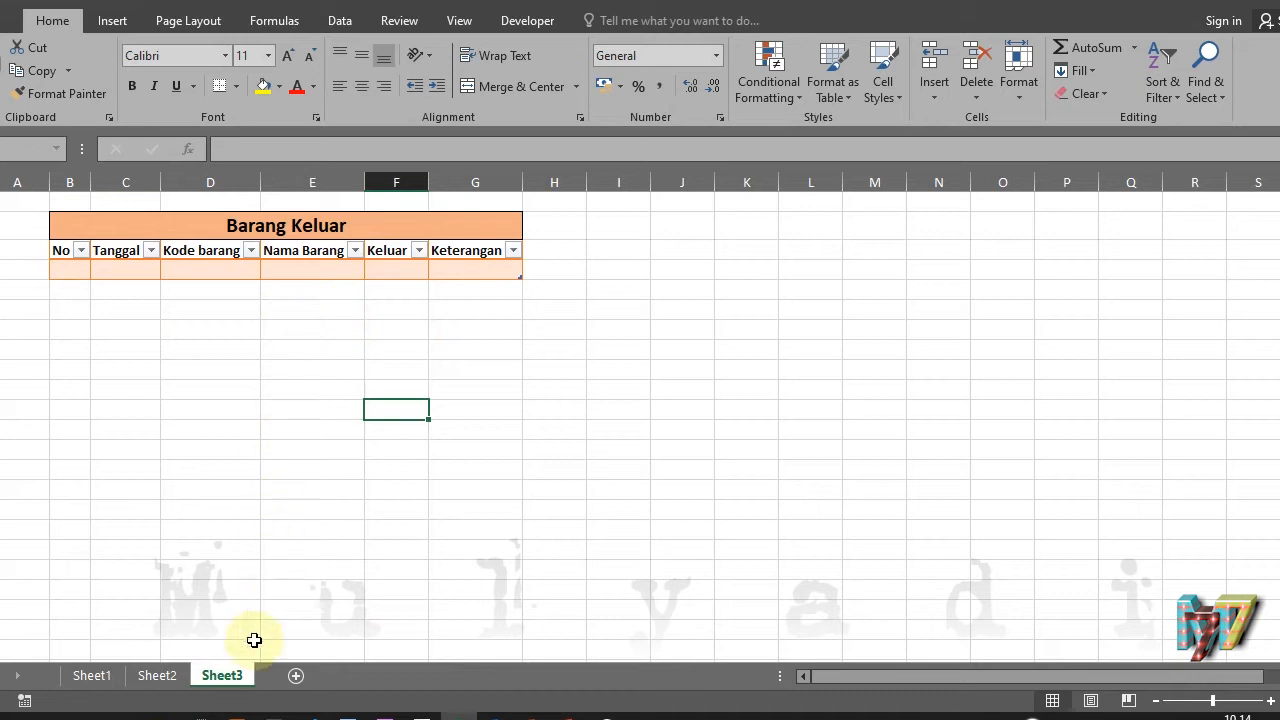
Rename Sheet1, which holds the TOKO FASHION stock list, as DaftarStokBarang
{"action": "left_click", "coordinate": [90, 676]}
{"action": "right_click", "coordinate": [91, 677]}
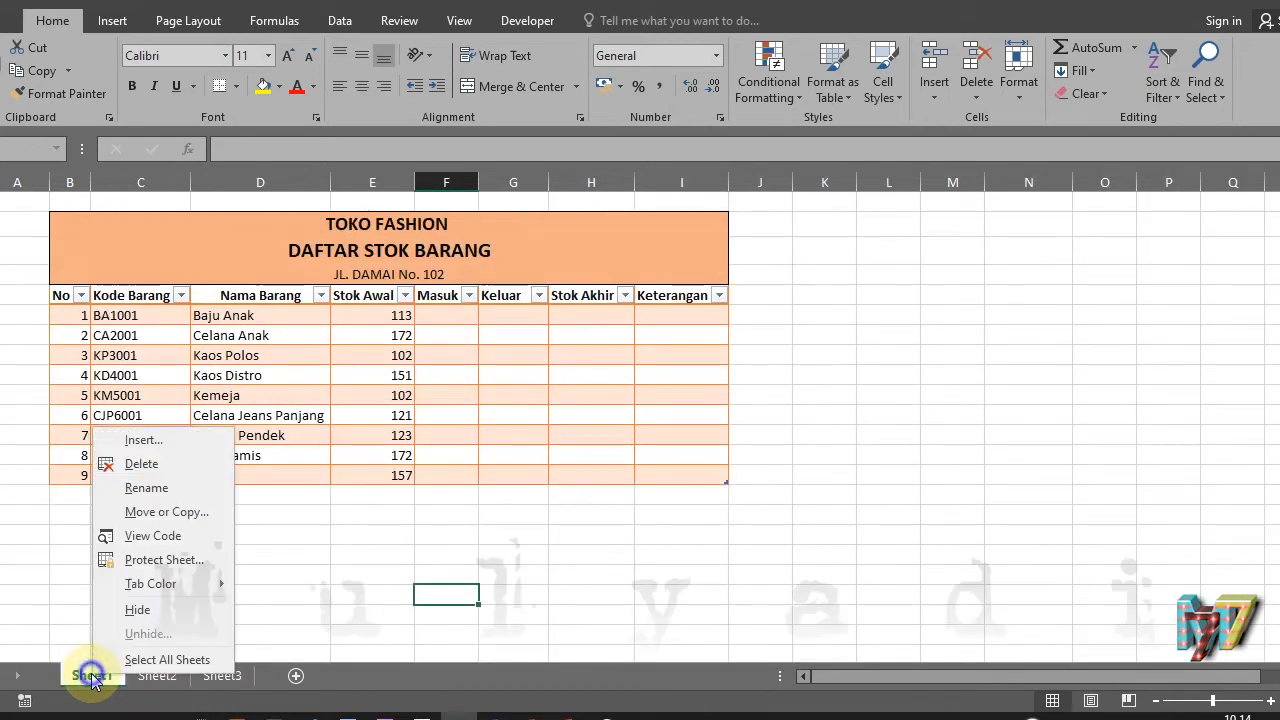
{"action": "left_click", "coordinate": [130, 488]}
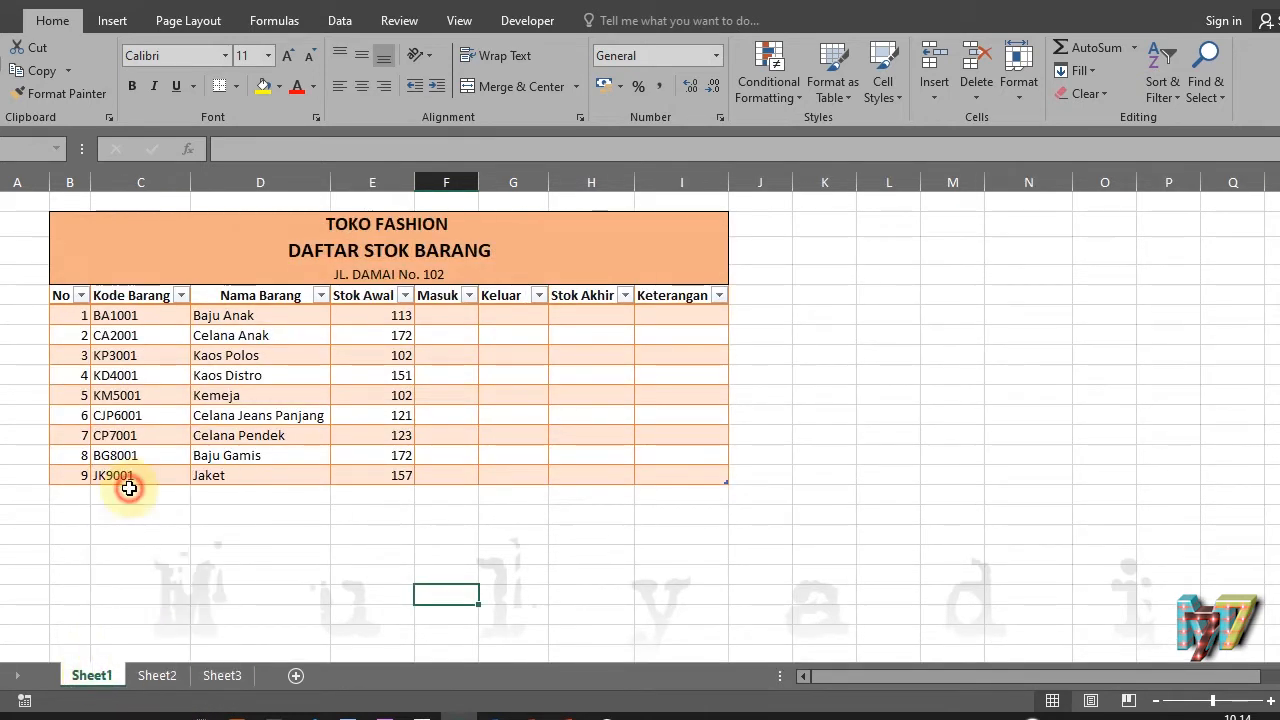
{"action": "type", "text": "DaftarS"}
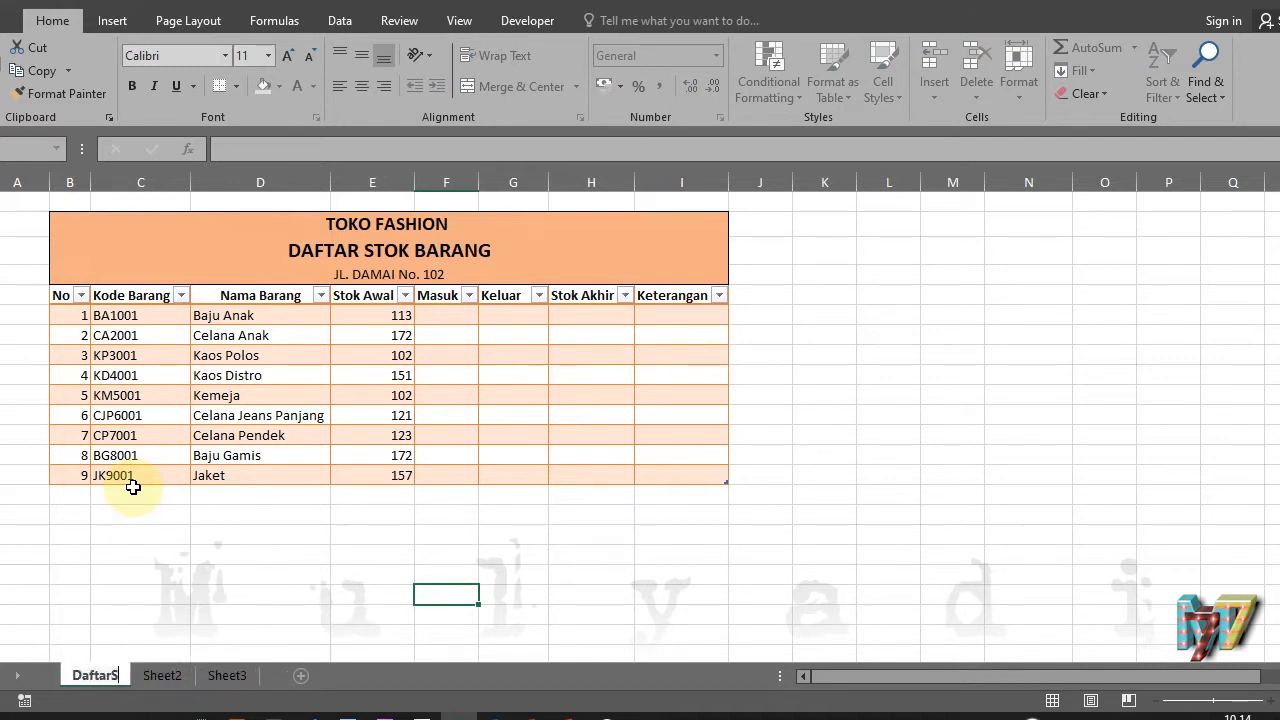
{"action": "type", "text": "tokBarang"}
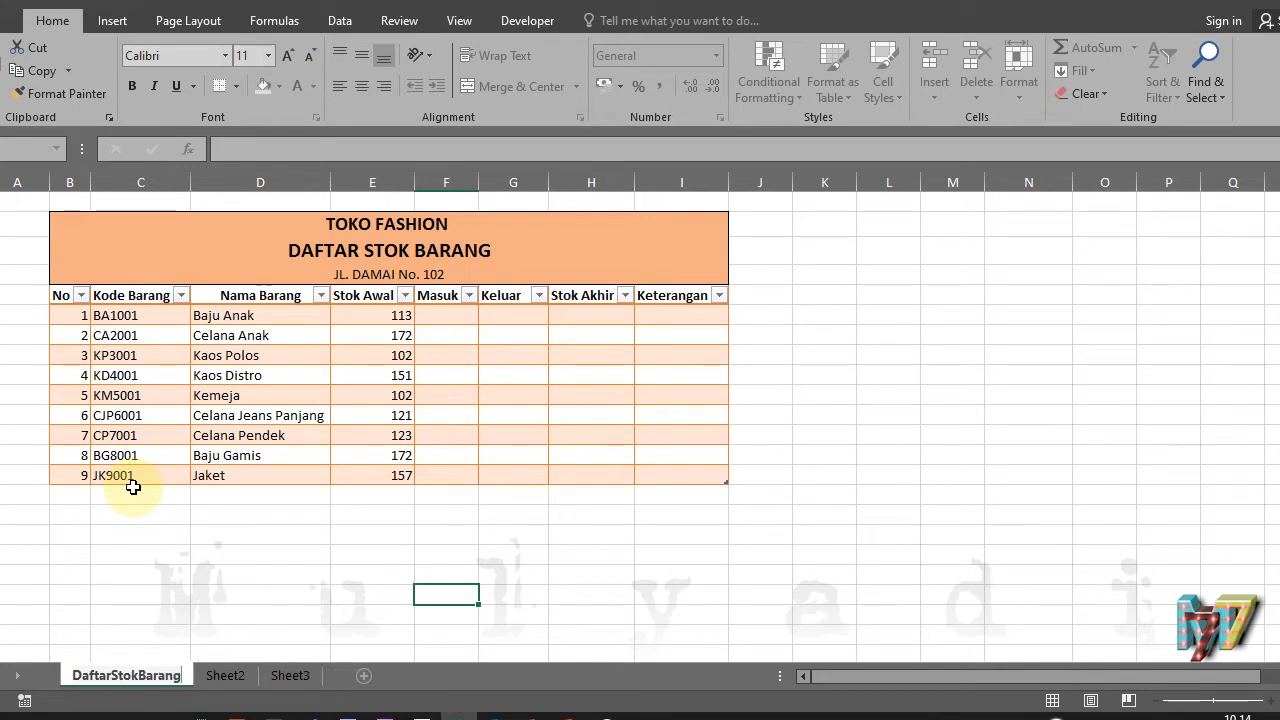
{"action": "key", "text": "Return"}
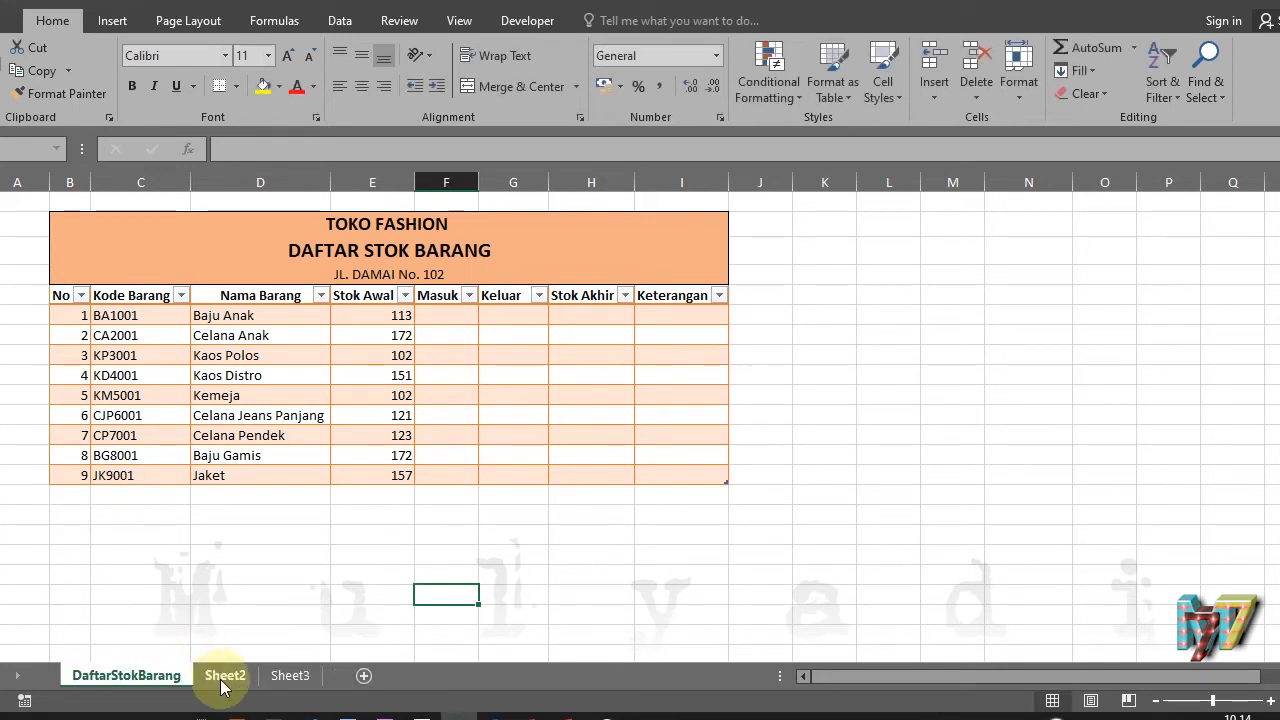
Rename Sheet2, which holds the Barang Masuk table, as BarangMasuk
{"action": "left_click", "coordinate": [224, 678]}
{"action": "right_click", "coordinate": [224, 678]}
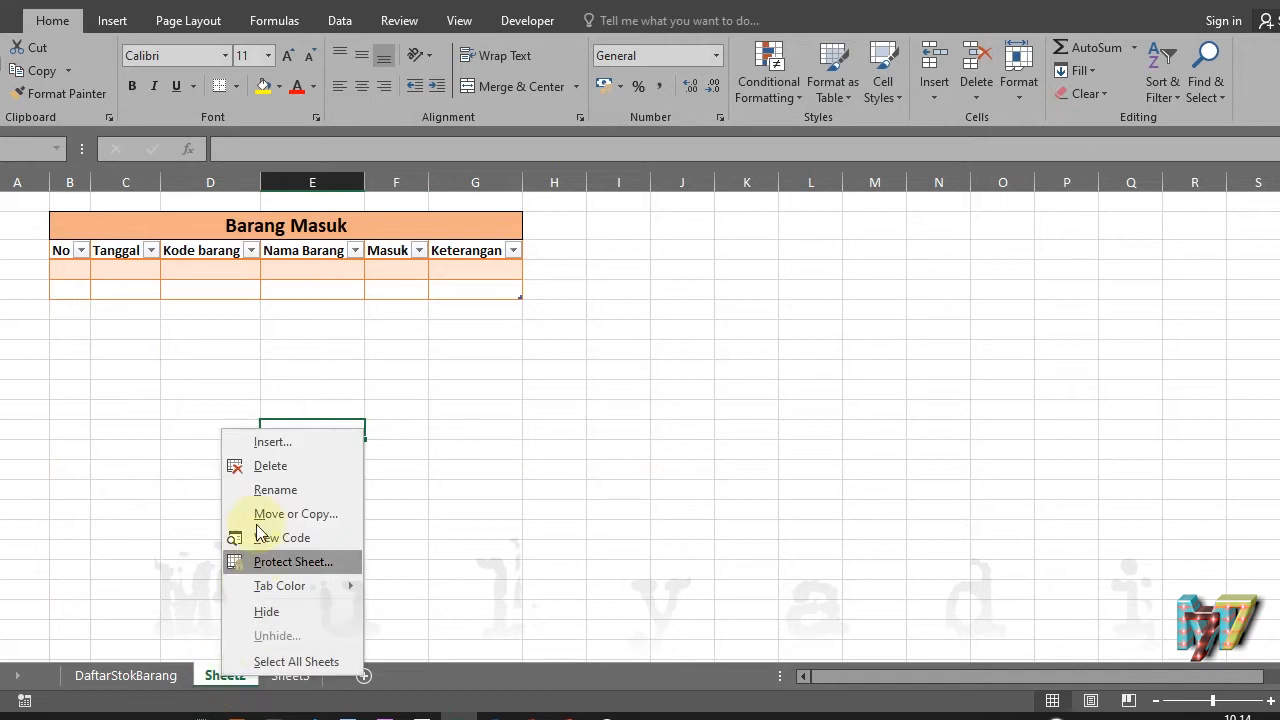
{"action": "left_click", "coordinate": [266, 490]}
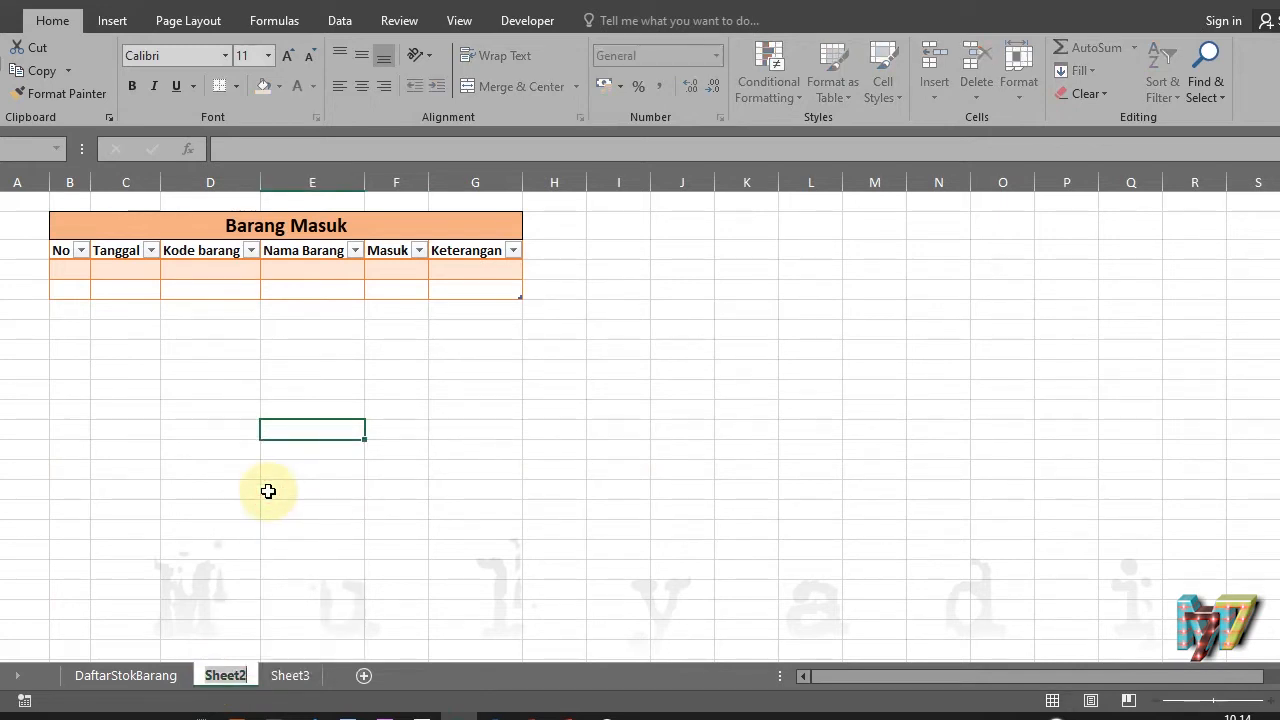
{"action": "type", "text": "Barang"}
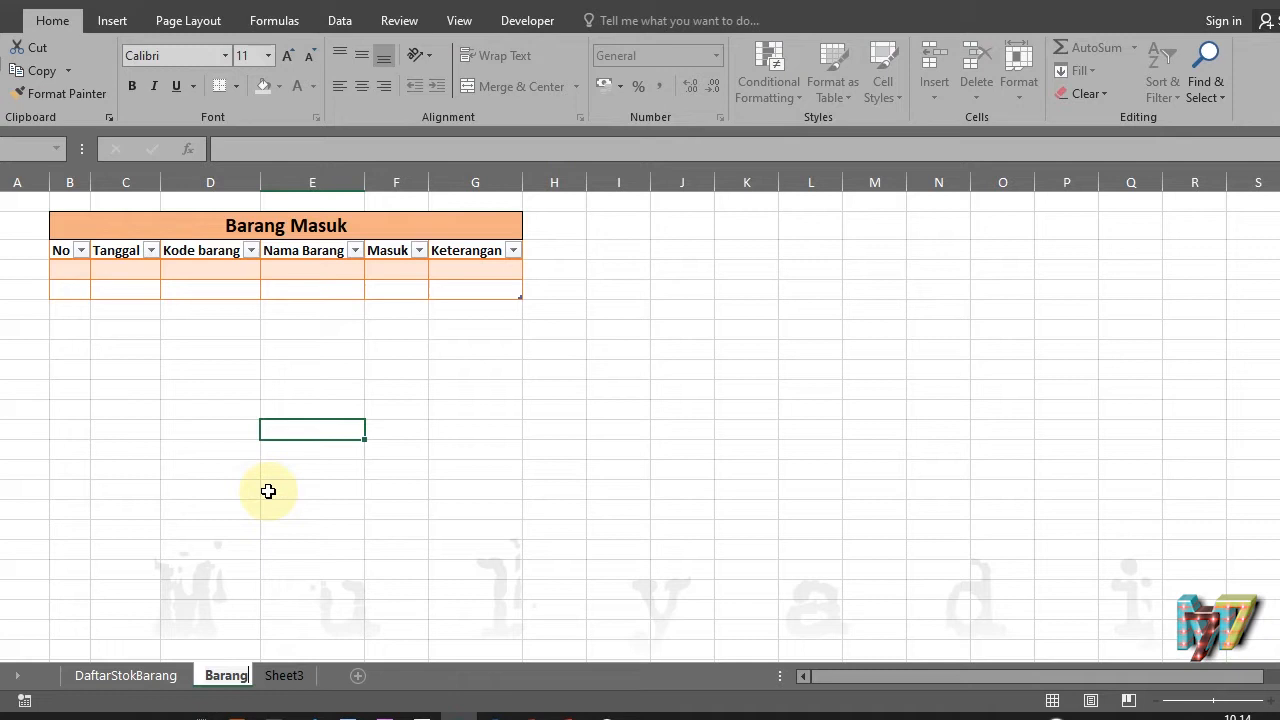
{"action": "type", "text": "Masuk"}
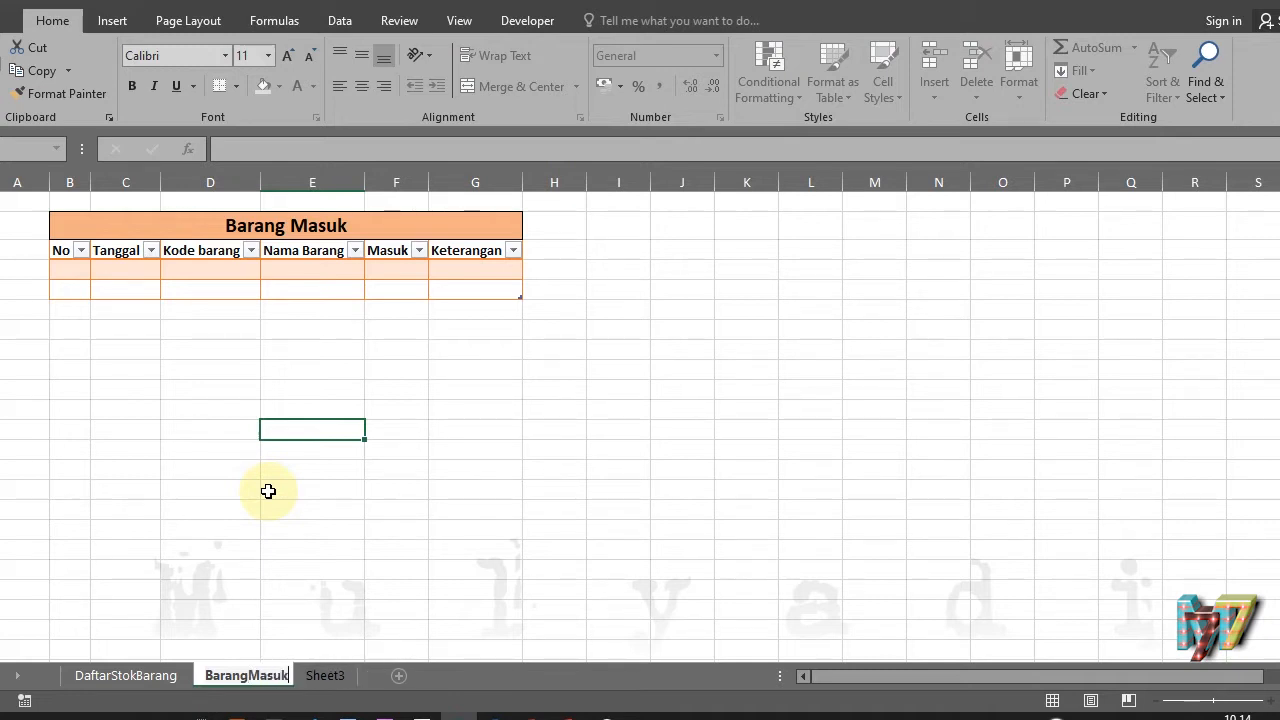
{"action": "key", "text": "Return"}
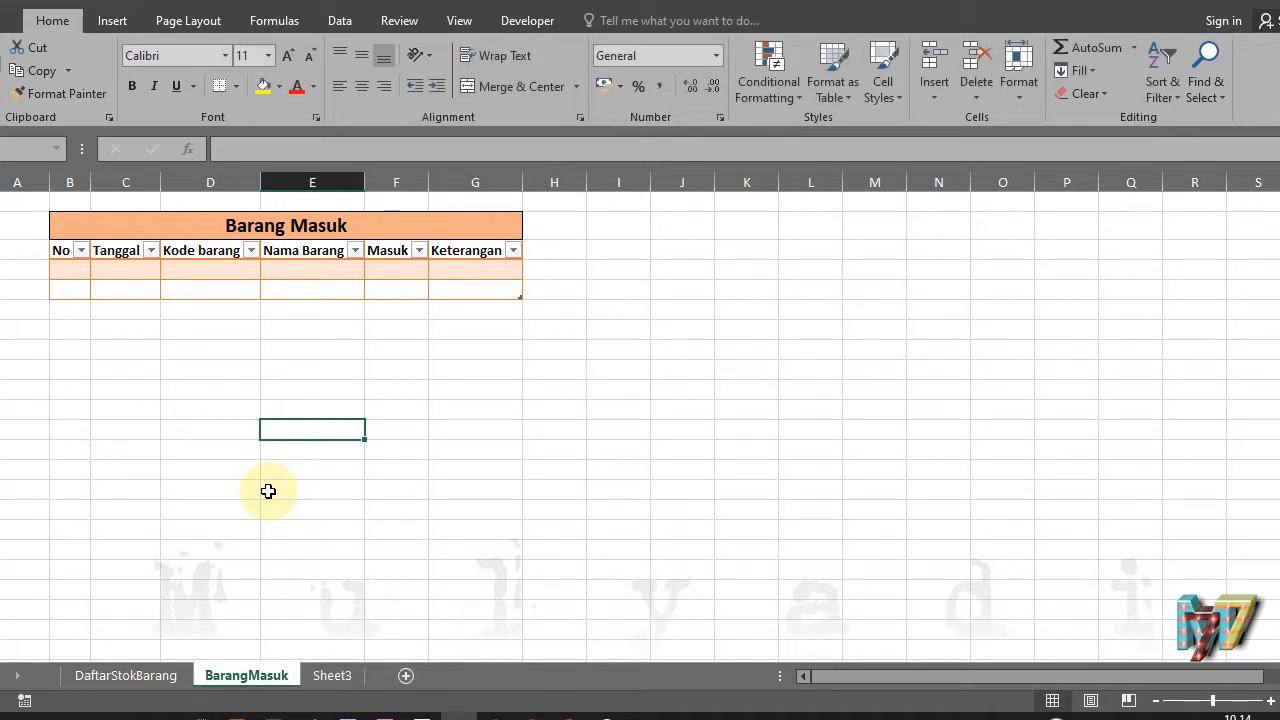
Rename Sheet3, which holds the Barang Keluar table, as BarangKeluar
{"action": "left_click", "coordinate": [308, 679]}
{"action": "right_click", "coordinate": [310, 676]}
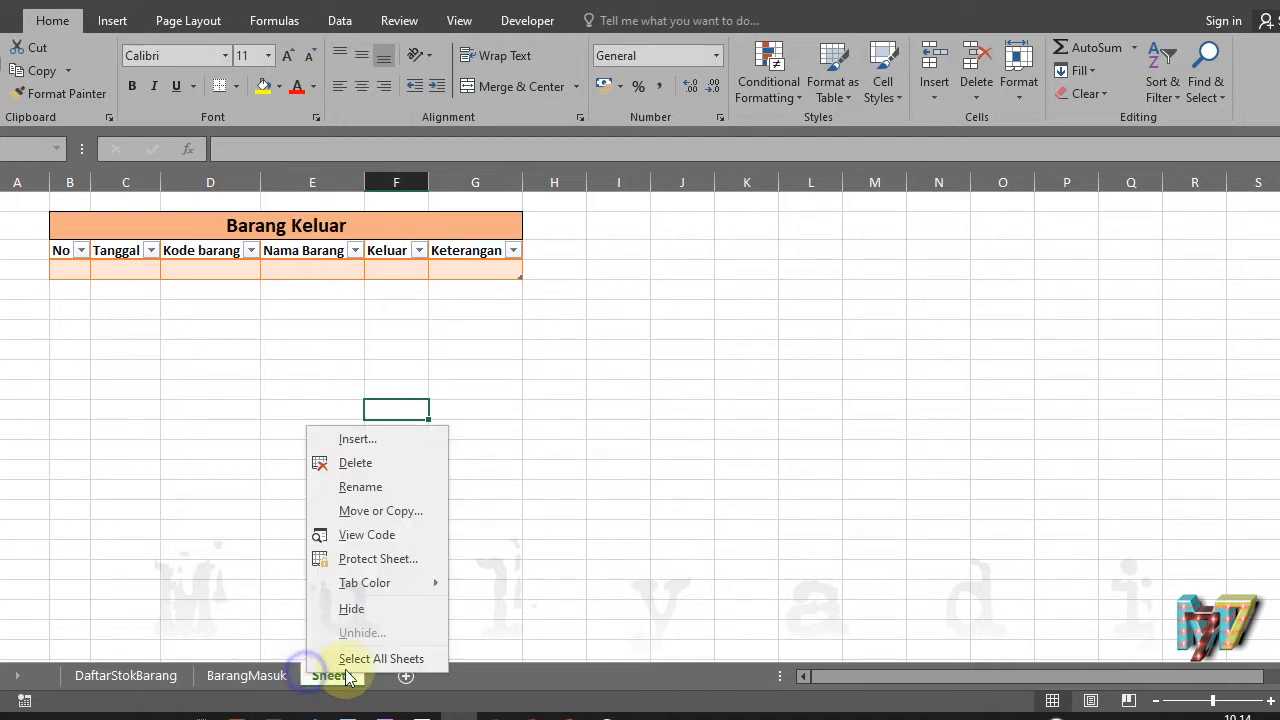
{"action": "left_click", "coordinate": [360, 487]}
{"action": "type", "text": "BarangKelu"}
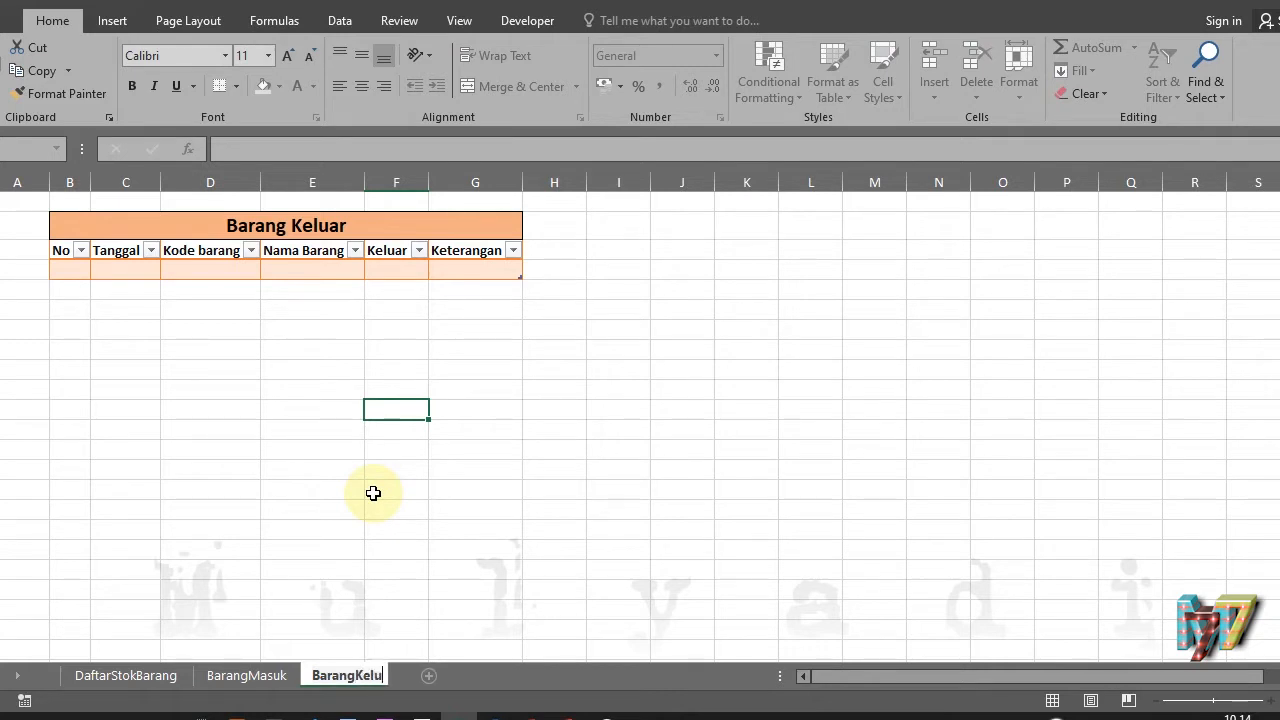
{"action": "key", "text": "Return"}
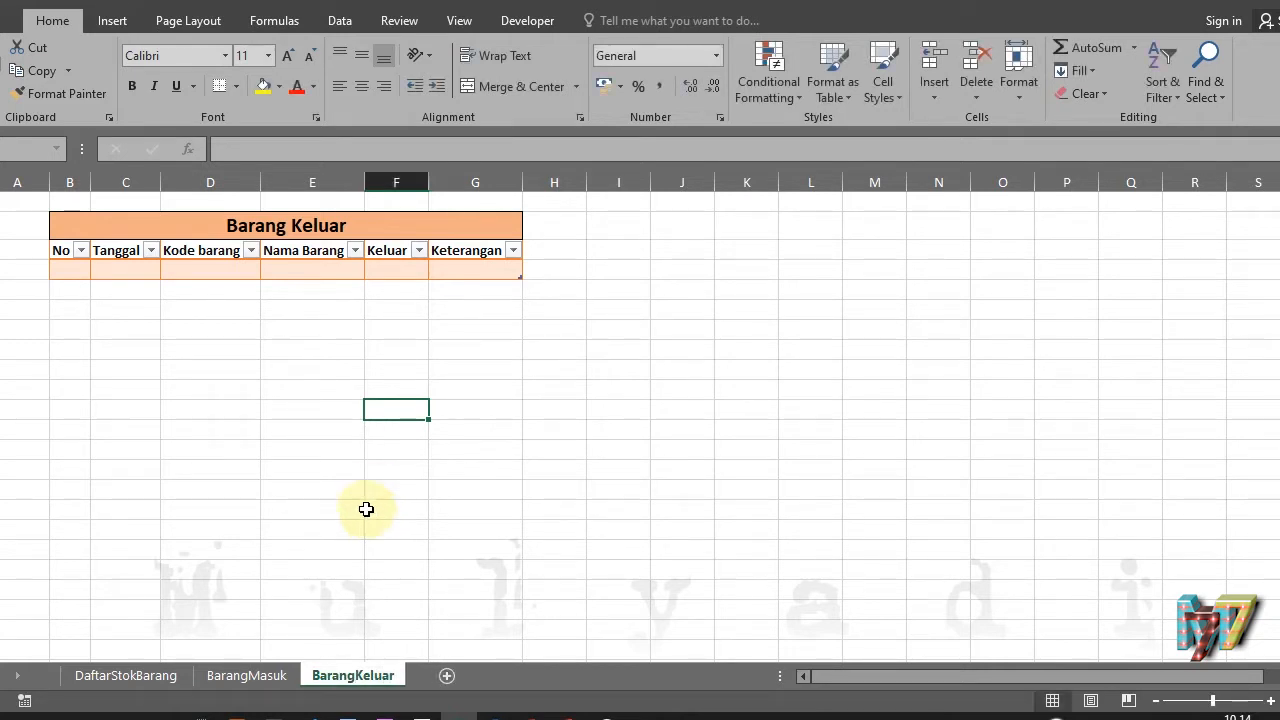
Start a SUMIF formula in the first Masuk cell of DaftarStokBarang, using BarangMasuk's Kode barang column as the range
{"action": "left_click", "coordinate": [160, 675]}
{"action": "left_click", "coordinate": [390, 516]}
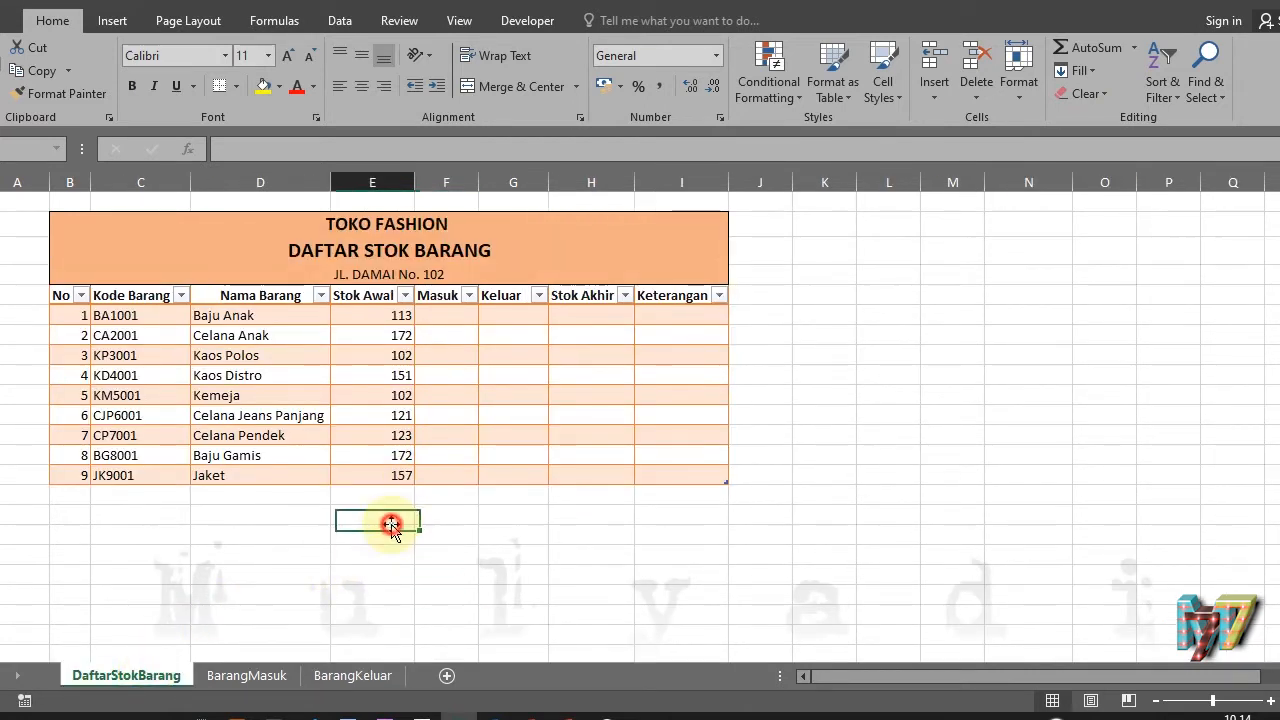
{"action": "left_click", "coordinate": [440, 318]}
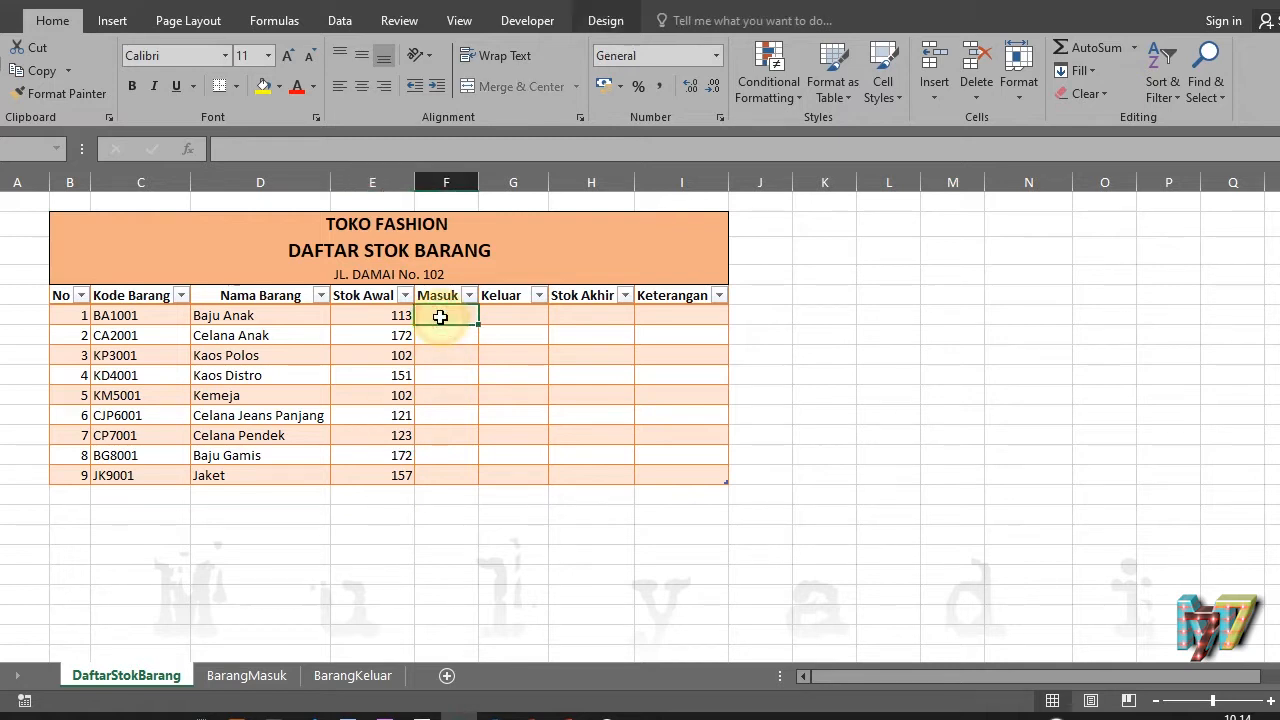
{"action": "type", "text": "=sum"}
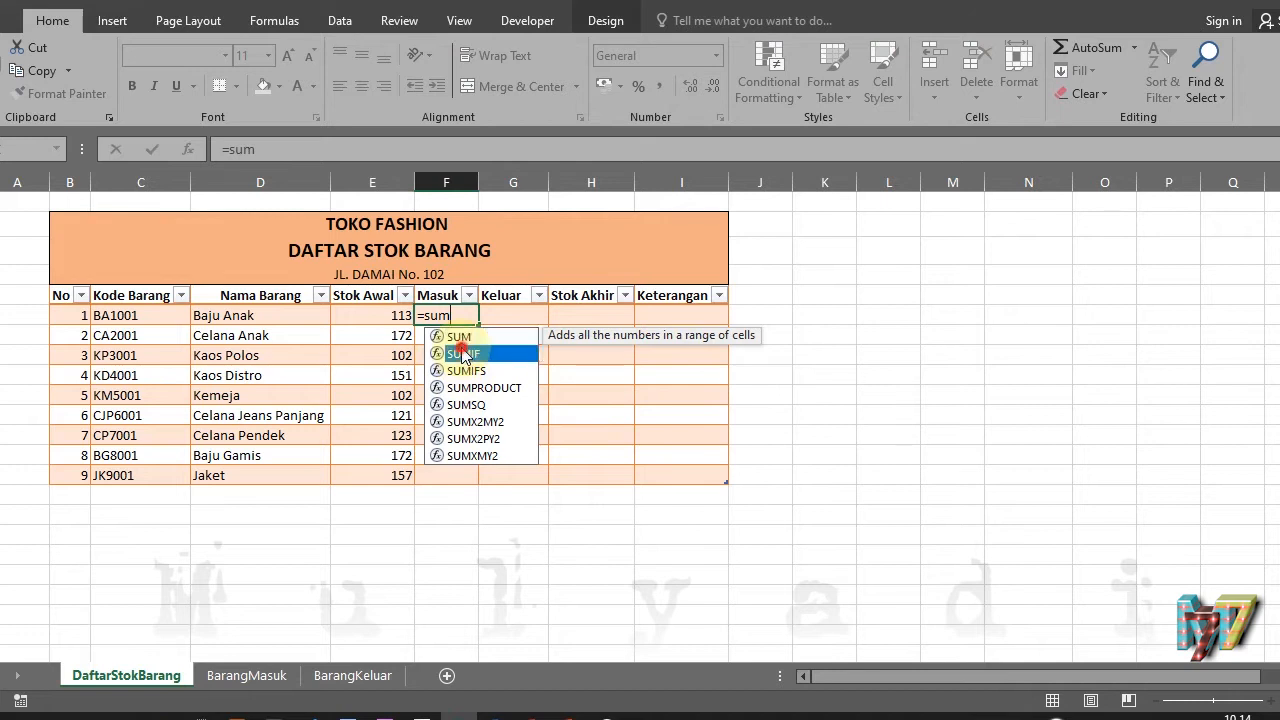
{"action": "double_click", "coordinate": [463, 354]}
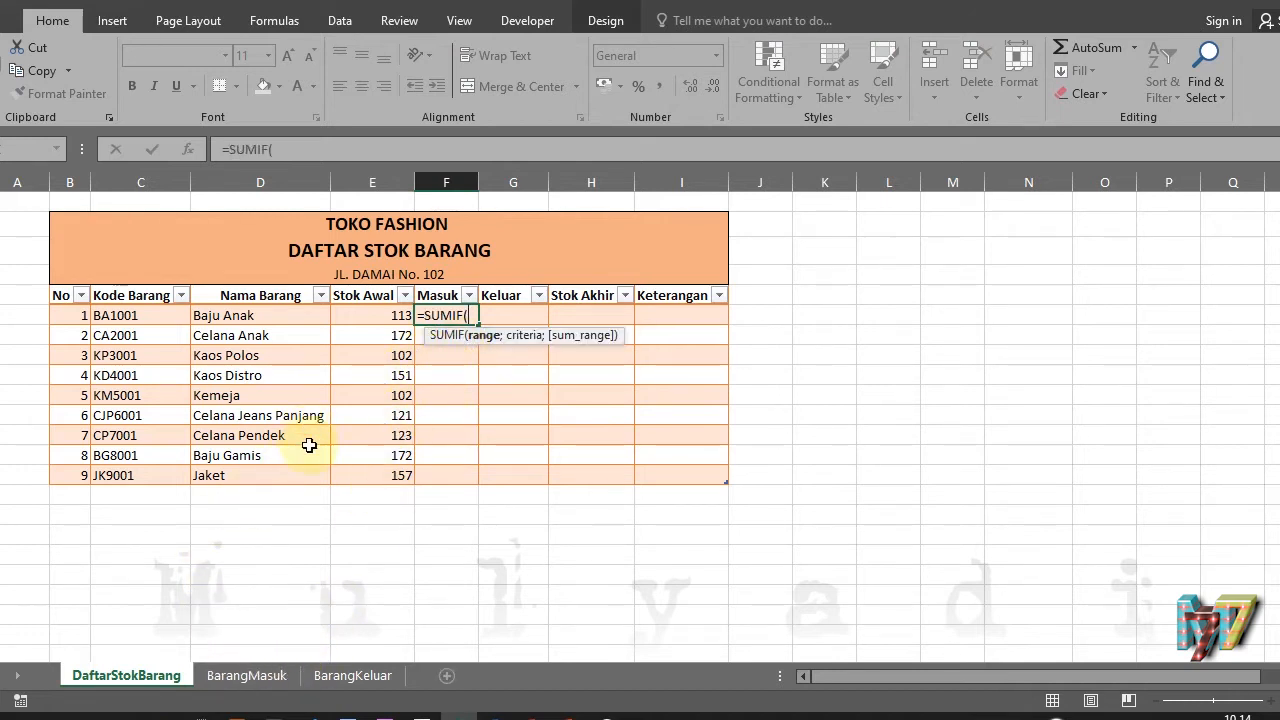
{"action": "left_click", "coordinate": [246, 677]}
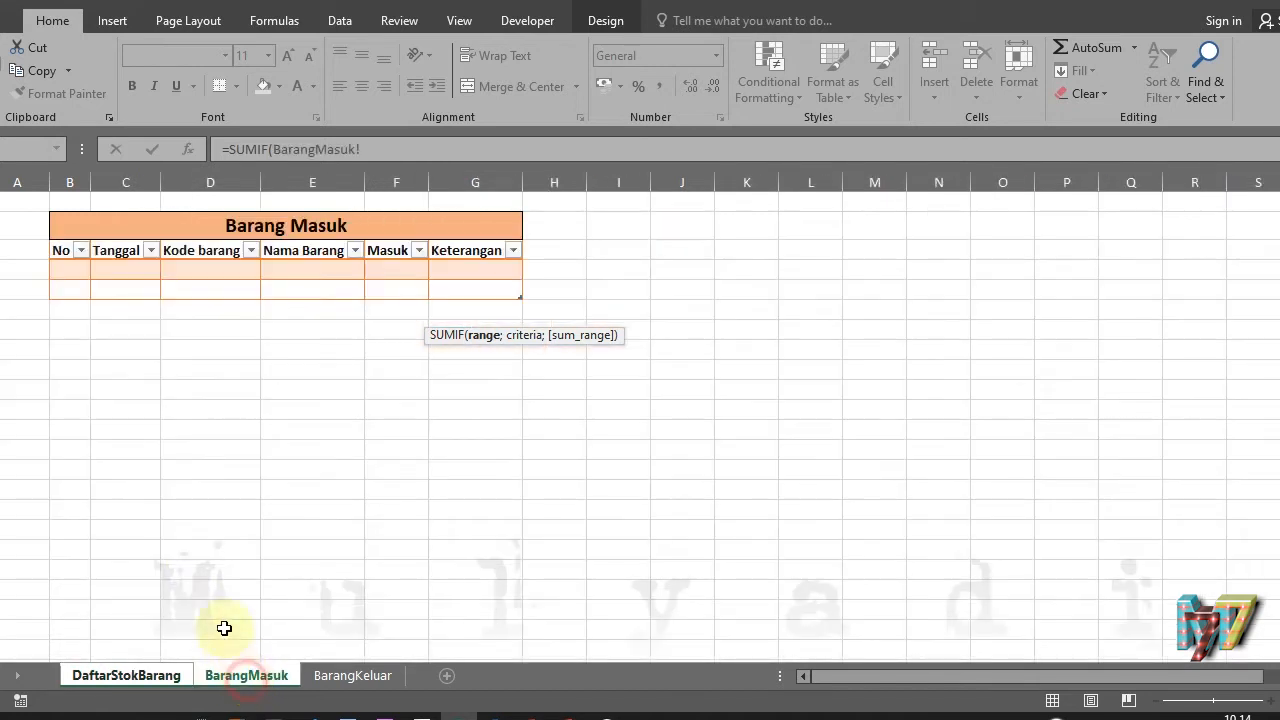
{"action": "left_click_drag", "start_coordinate": [206, 266], "coordinate": [208, 288]}
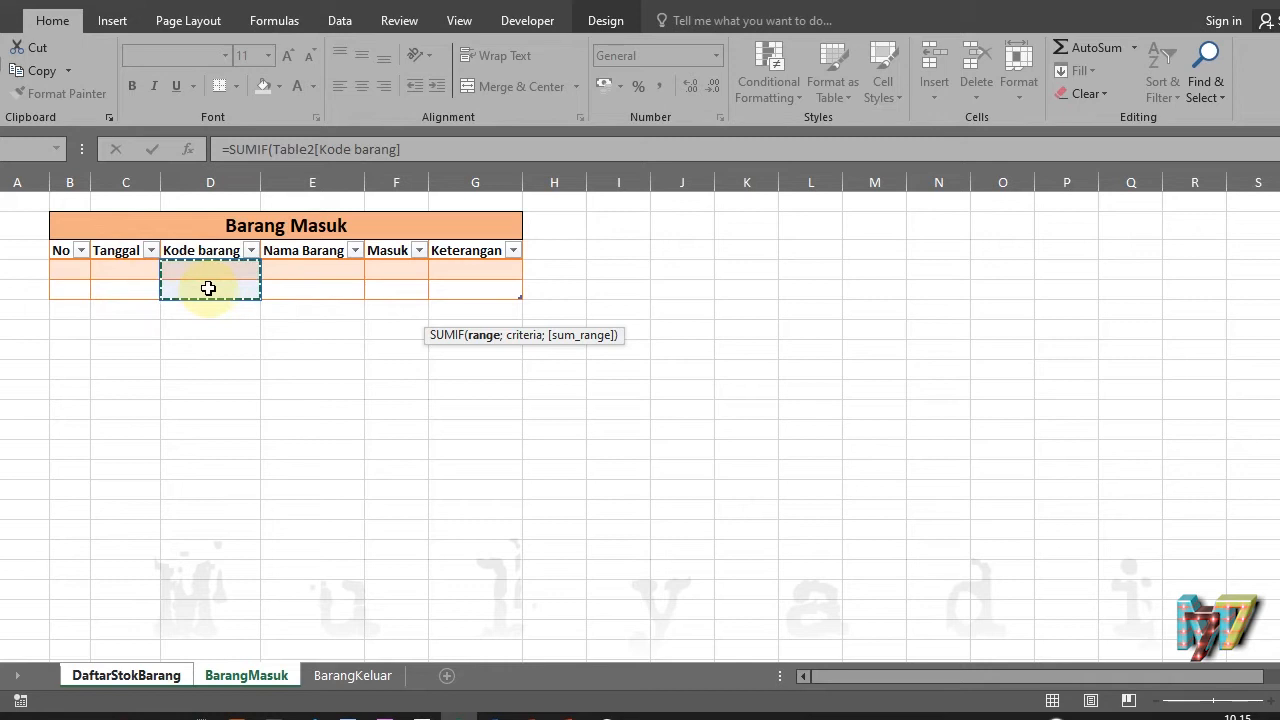
{"action": "type", "text": ";"}
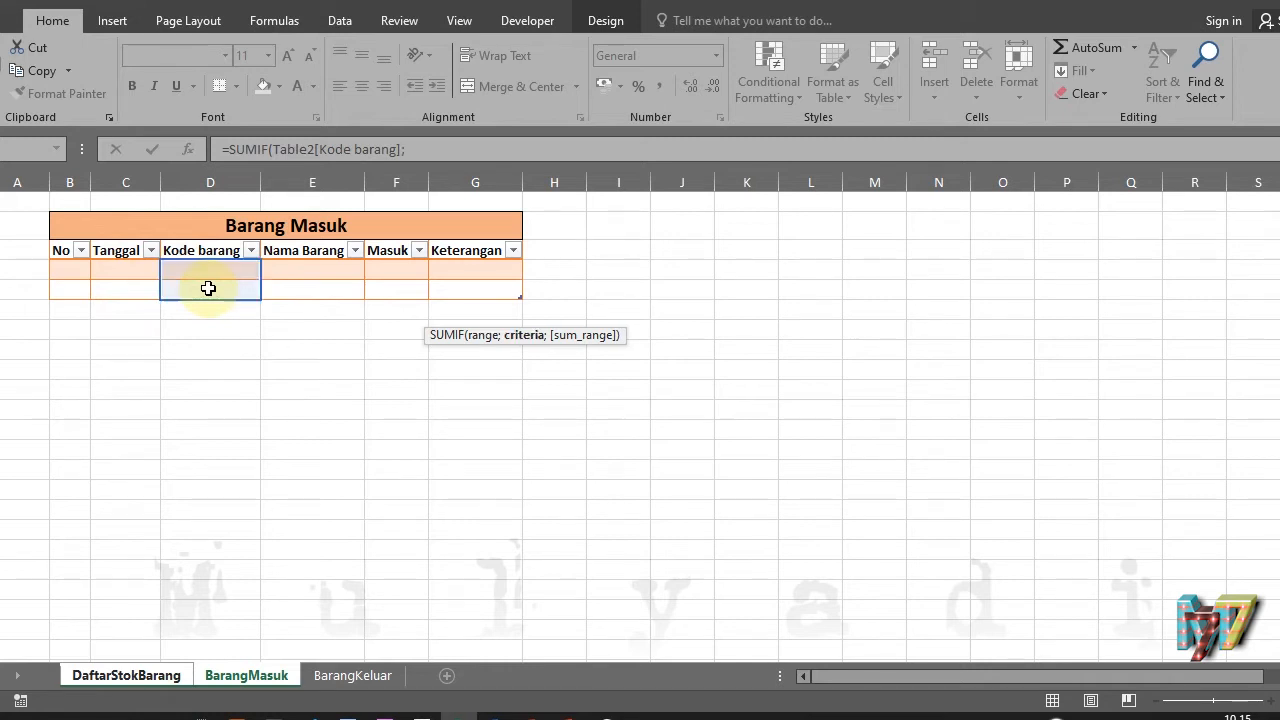
{"action": "left_click", "coordinate": [161, 672]}
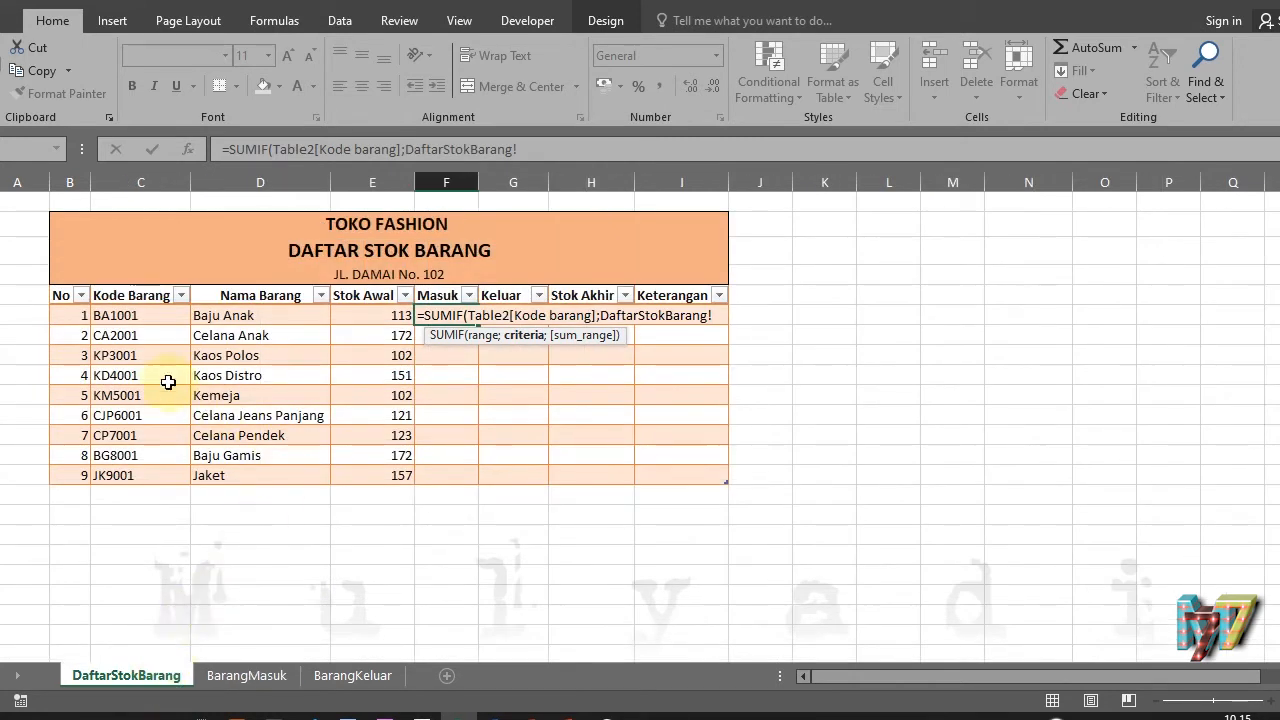
{"action": "left_click_drag", "start_coordinate": [106, 317], "coordinate": [106, 335]}
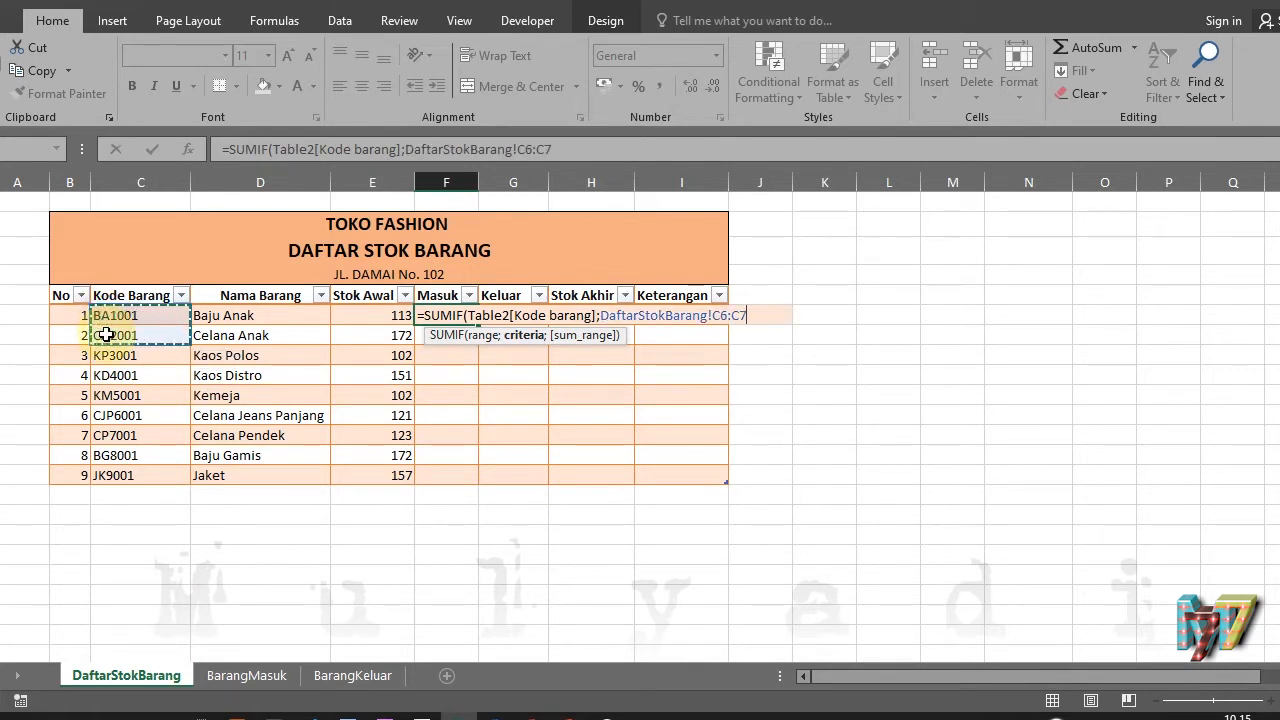
{"action": "type", "text": ";"}
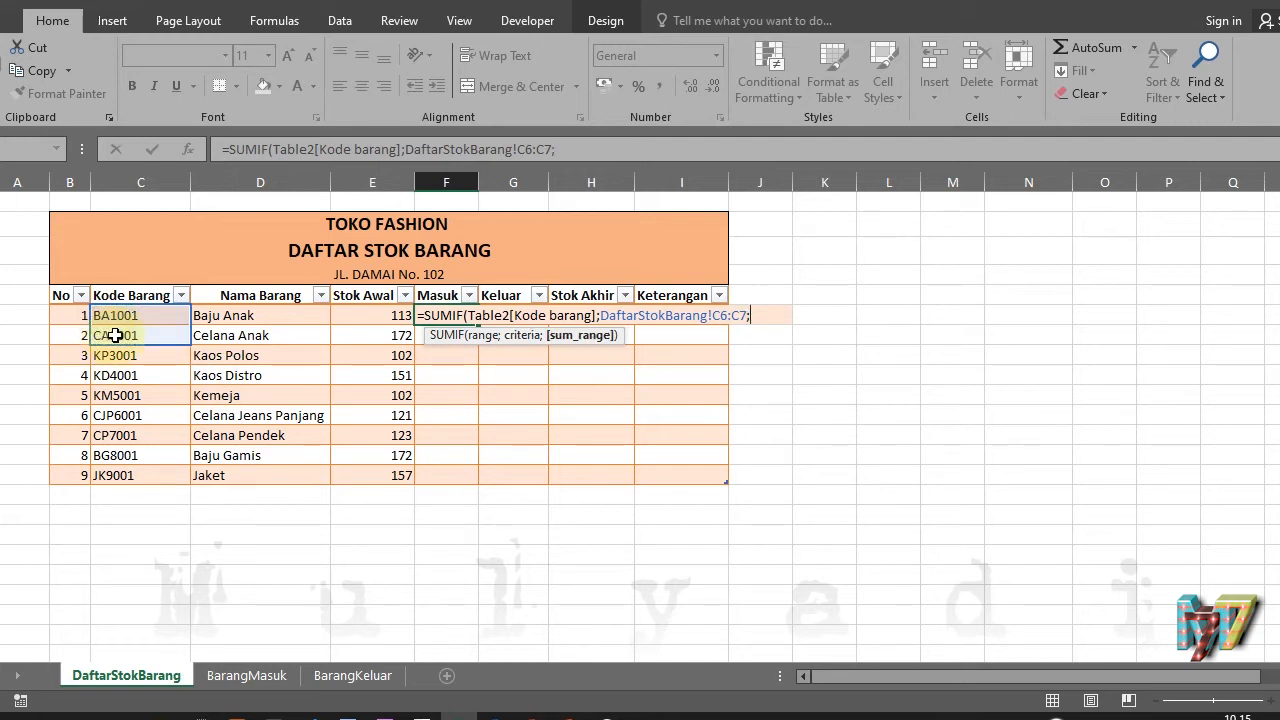
{"action": "key", "text": "BackSpace"}
{"action": "key", "text": "BackSpace"}
{"action": "key", "text": "BackSpace"}
{"action": "key", "text": "BackSpace"}
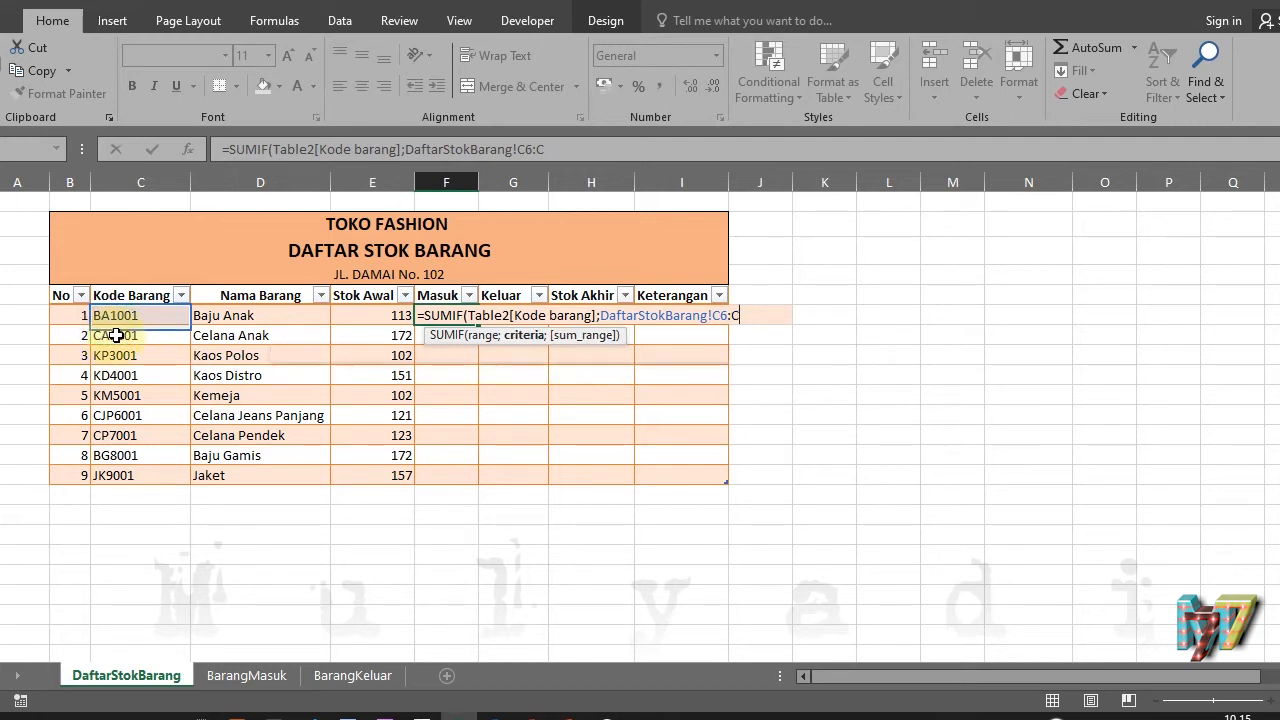
{"action": "key", "text": "BackSpace"}
{"action": "key", "text": "BackSpace"}
{"action": "key", "text": "BackSpace"}
{"action": "key", "text": "BackSpace"}
{"action": "key", "text": "BackSpace"}
{"action": "key", "text": "BackSpace"}
{"action": "key", "text": "BackSpace"}
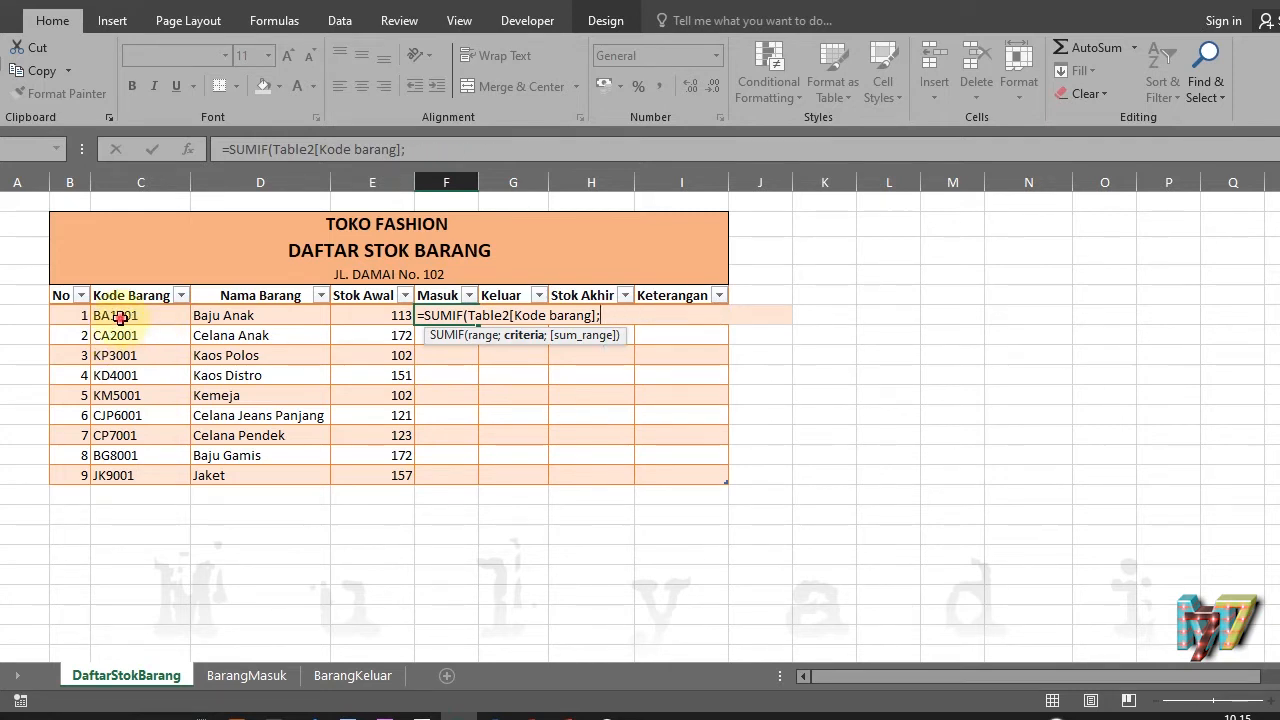
Complete the Masuk SUMIF with the Baju Anak row's Kode Barang as criteria and BarangMasuk's Masuk column as the sum range
{"action": "left_click", "coordinate": [120, 316]}
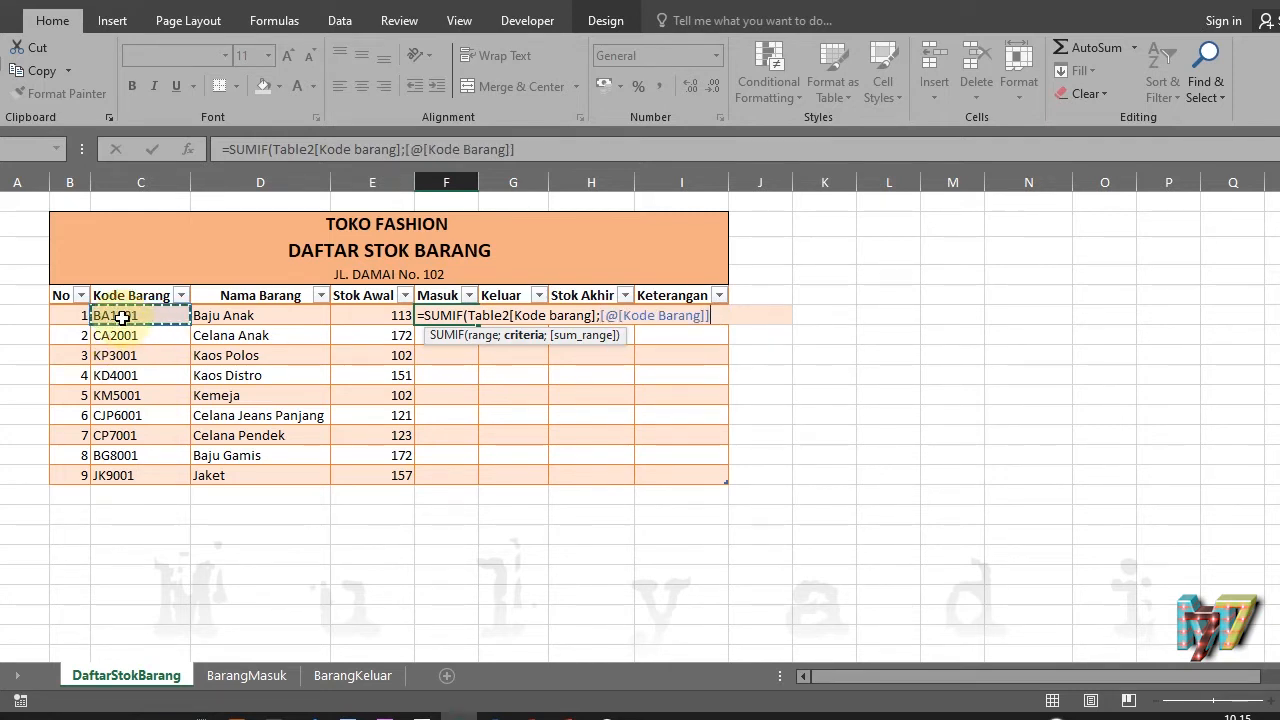
{"action": "type", "text": ";"}
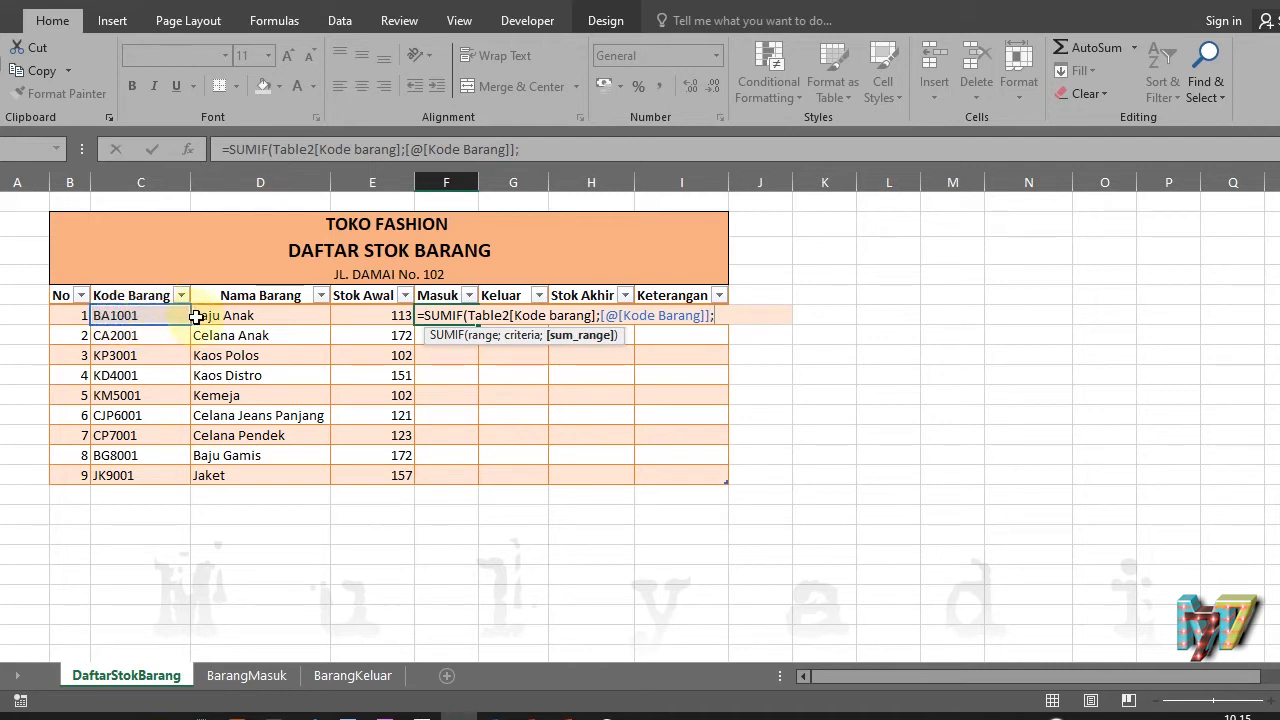
{"action": "left_click", "coordinate": [248, 677]}
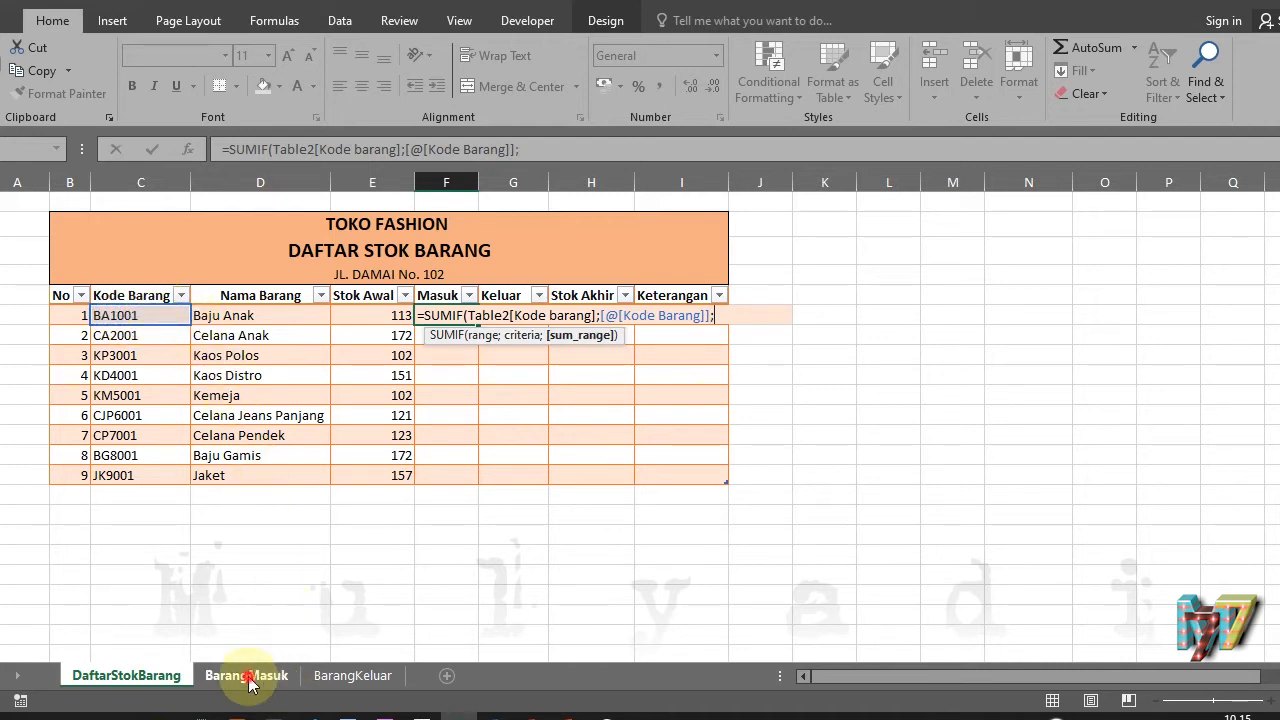
{"action": "left_click_drag", "start_coordinate": [386, 268], "coordinate": [386, 286]}
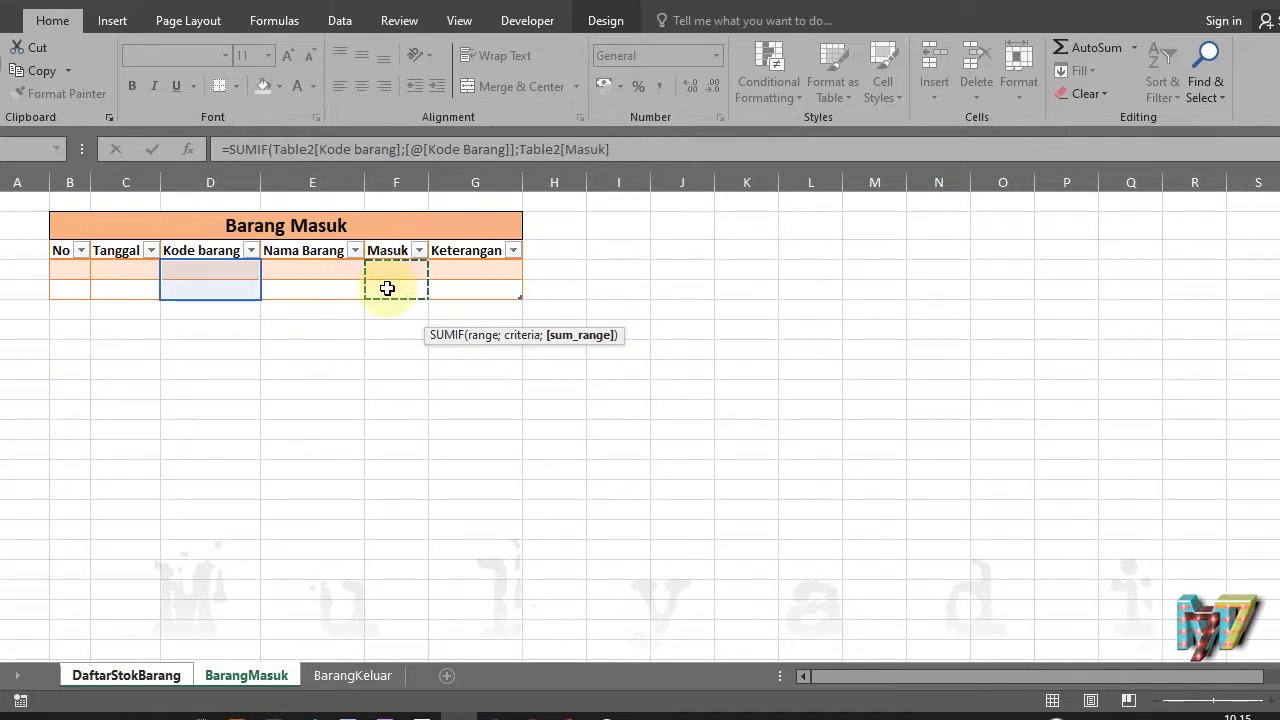
{"action": "key", "text": "Return"}
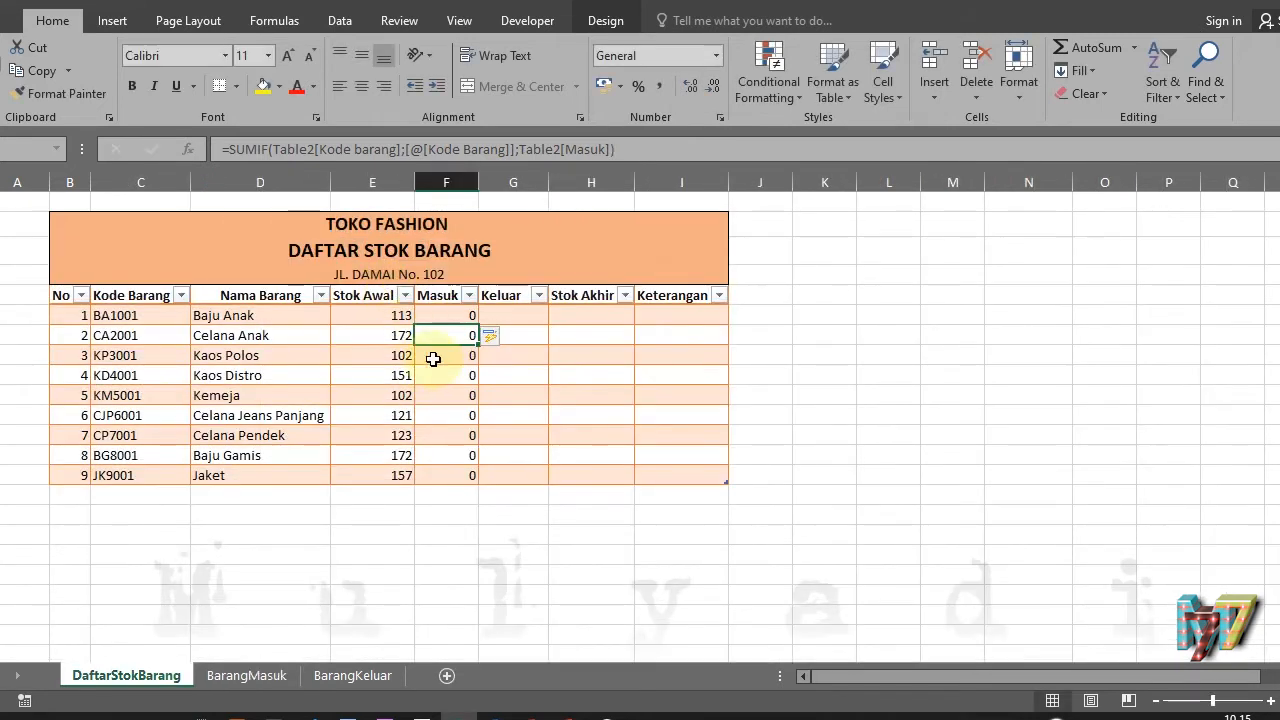
Start a SUMIF formula in the first Keluar cell of DaftarStokBarang, using BarangKeluar cells D4:D5 in the Kode barang column as the range
{"action": "left_click", "coordinate": [507, 311]}
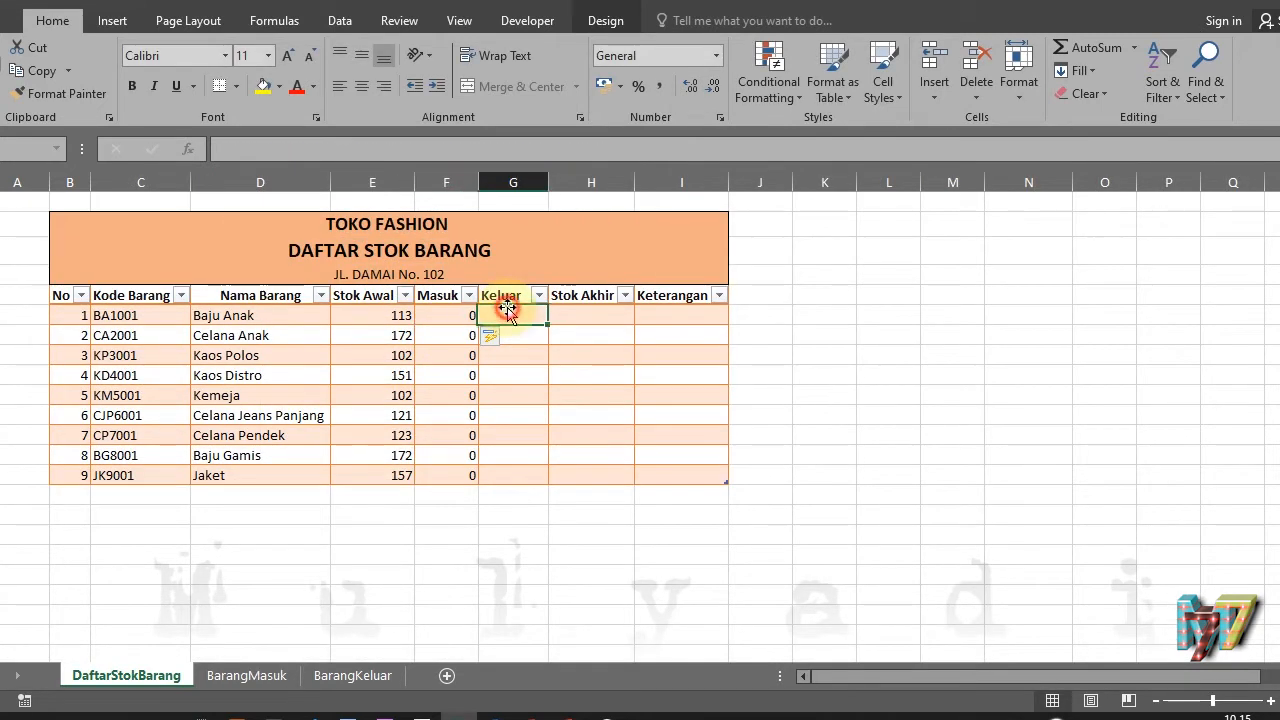
{"action": "type", "text": "=sum"}
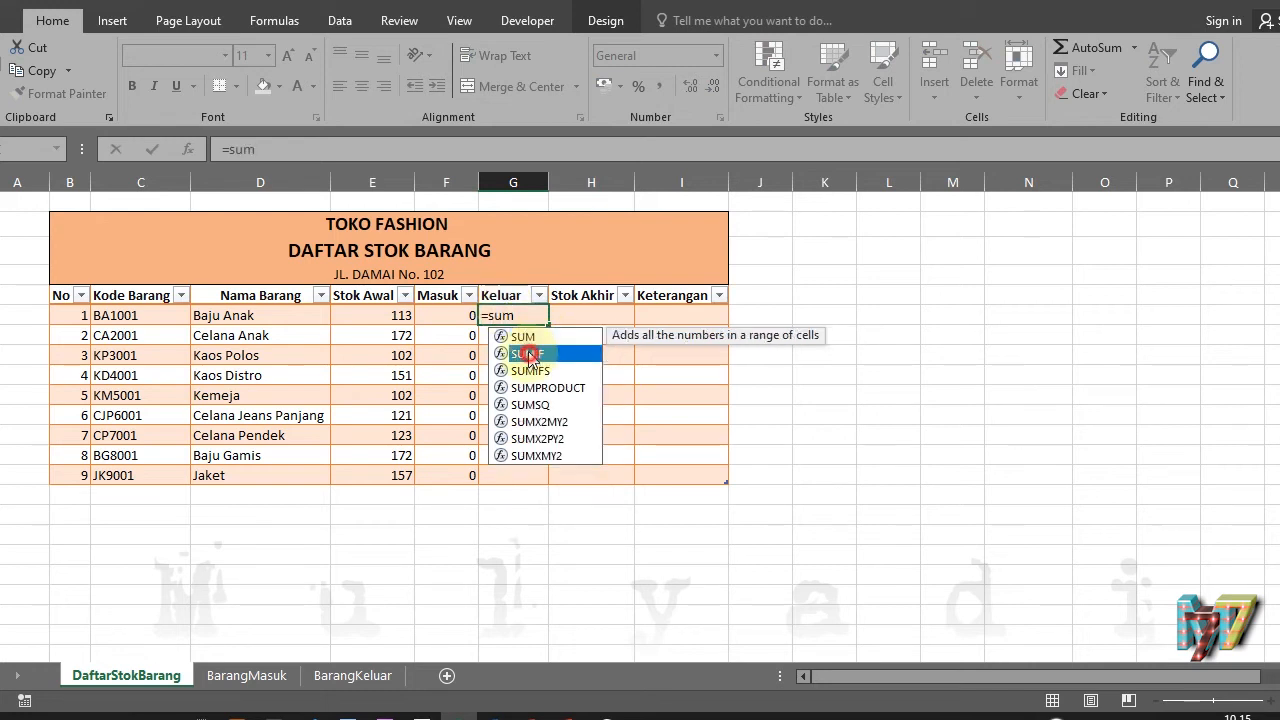
{"action": "double_click", "coordinate": [528, 352]}
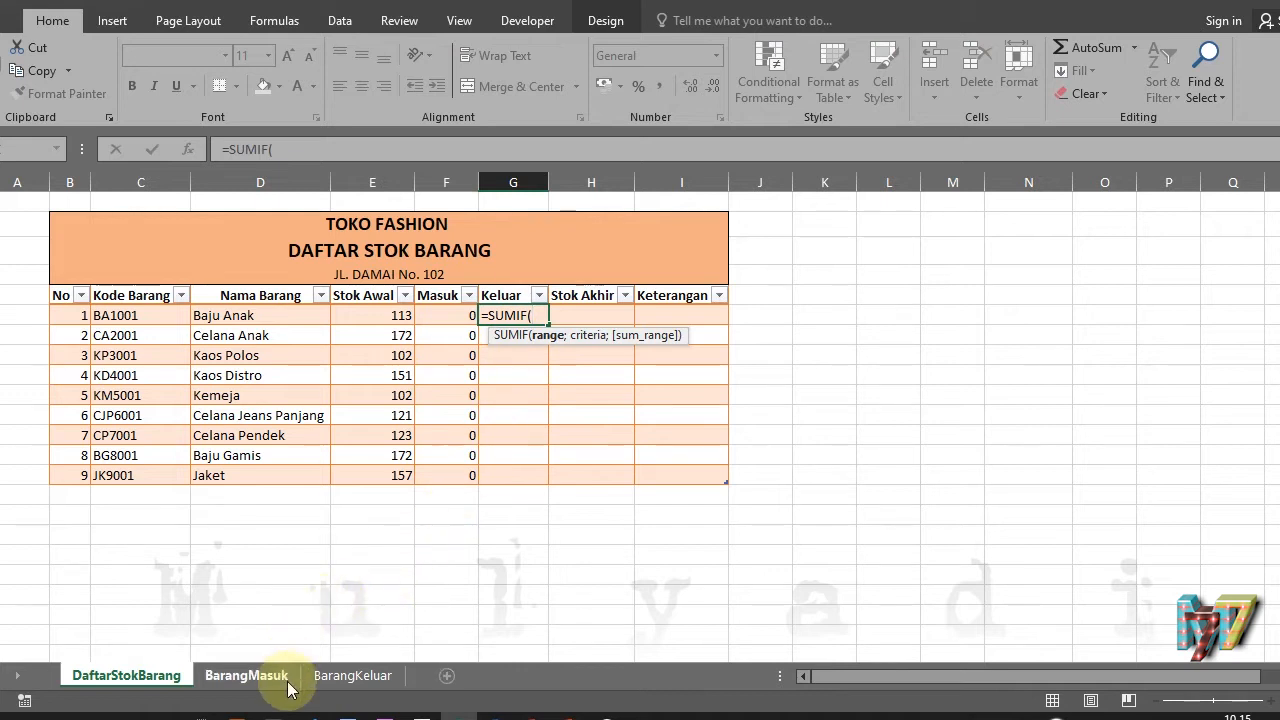
{"action": "left_click", "coordinate": [338, 686]}
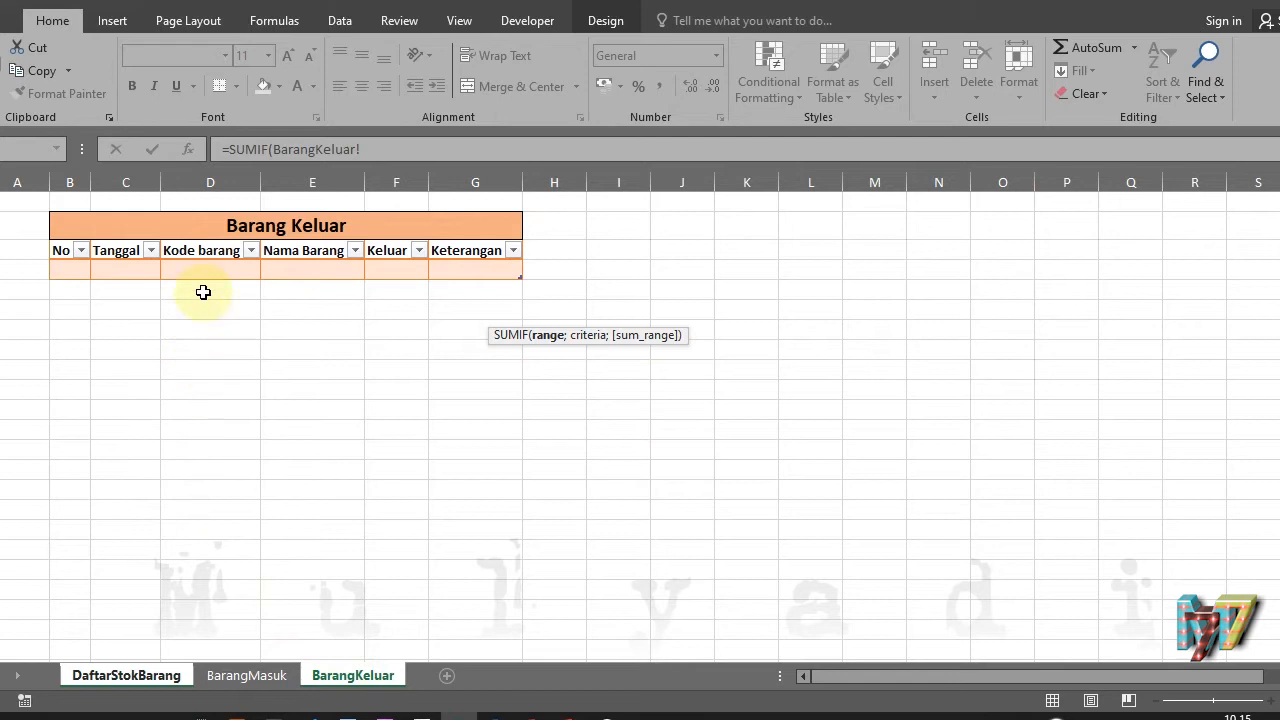
{"action": "left_click_drag", "start_coordinate": [203, 267], "coordinate": [204, 287]}
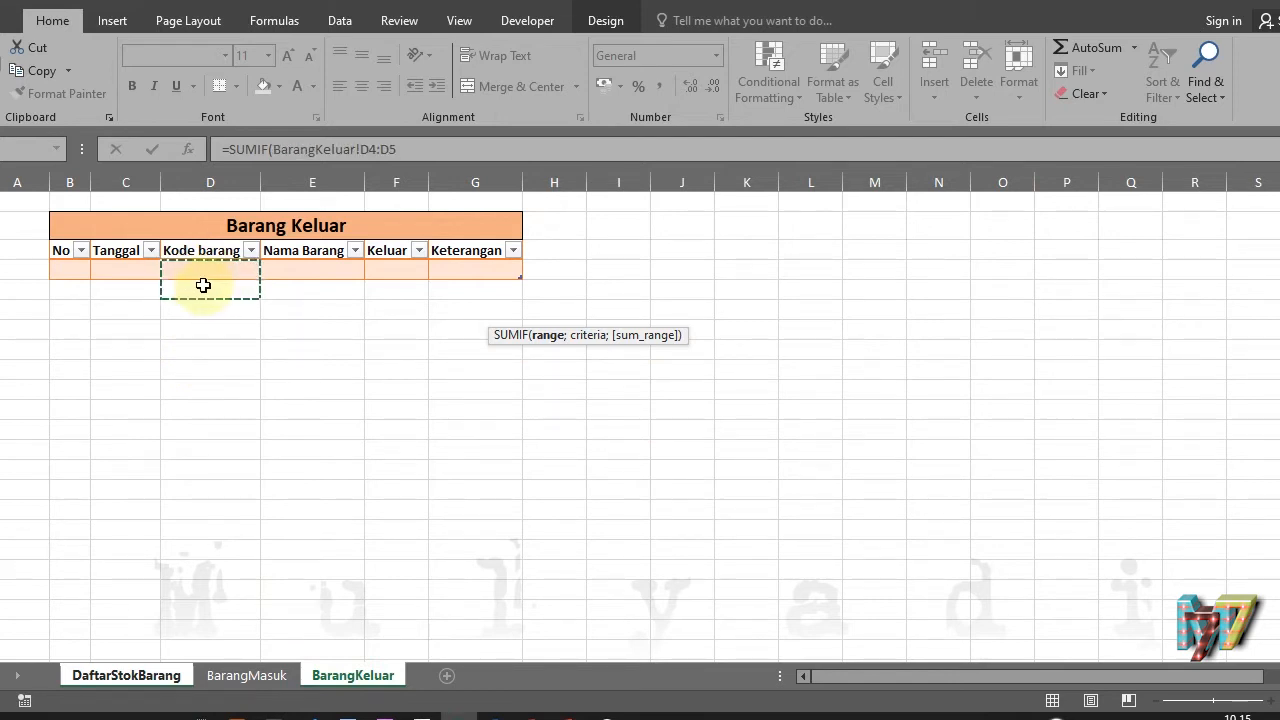
{"action": "type", "text": ";"}
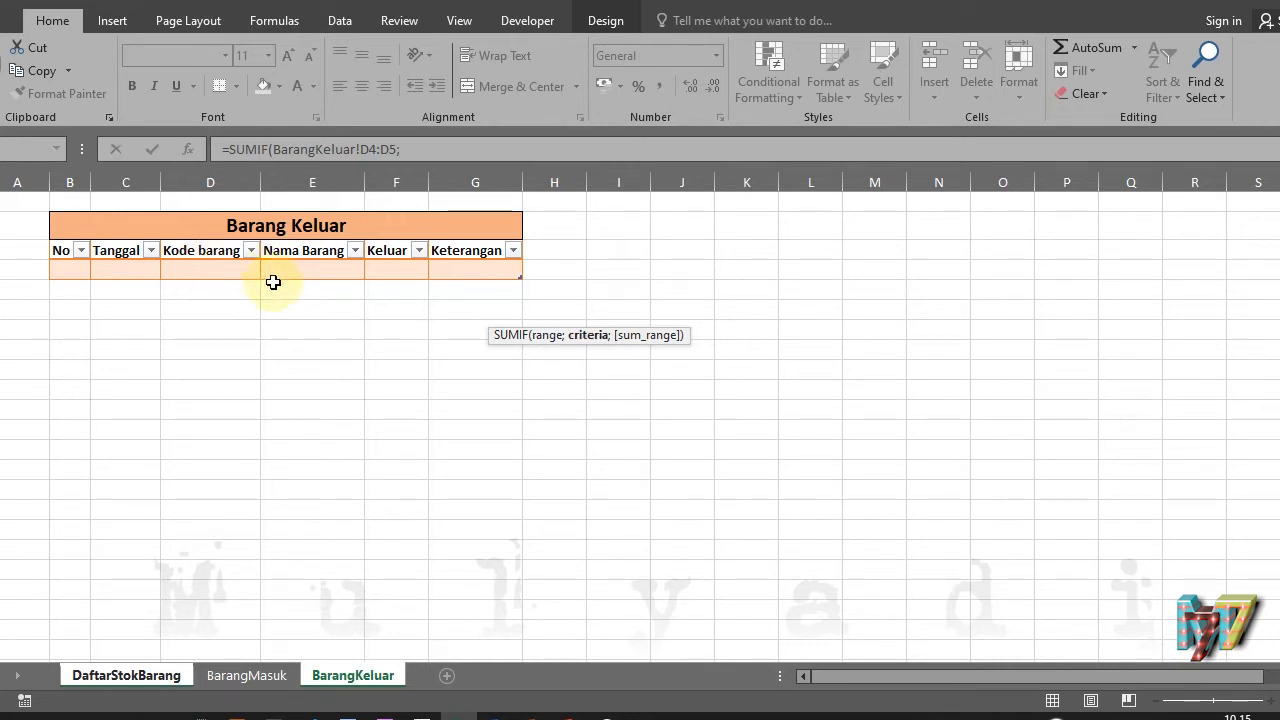
Complete the Keluar SUMIF with the Baju Anak row's Kode Barang as criteria and BarangKeluar's Keluar column as the sum range
{"action": "left_click", "coordinate": [150, 683]}
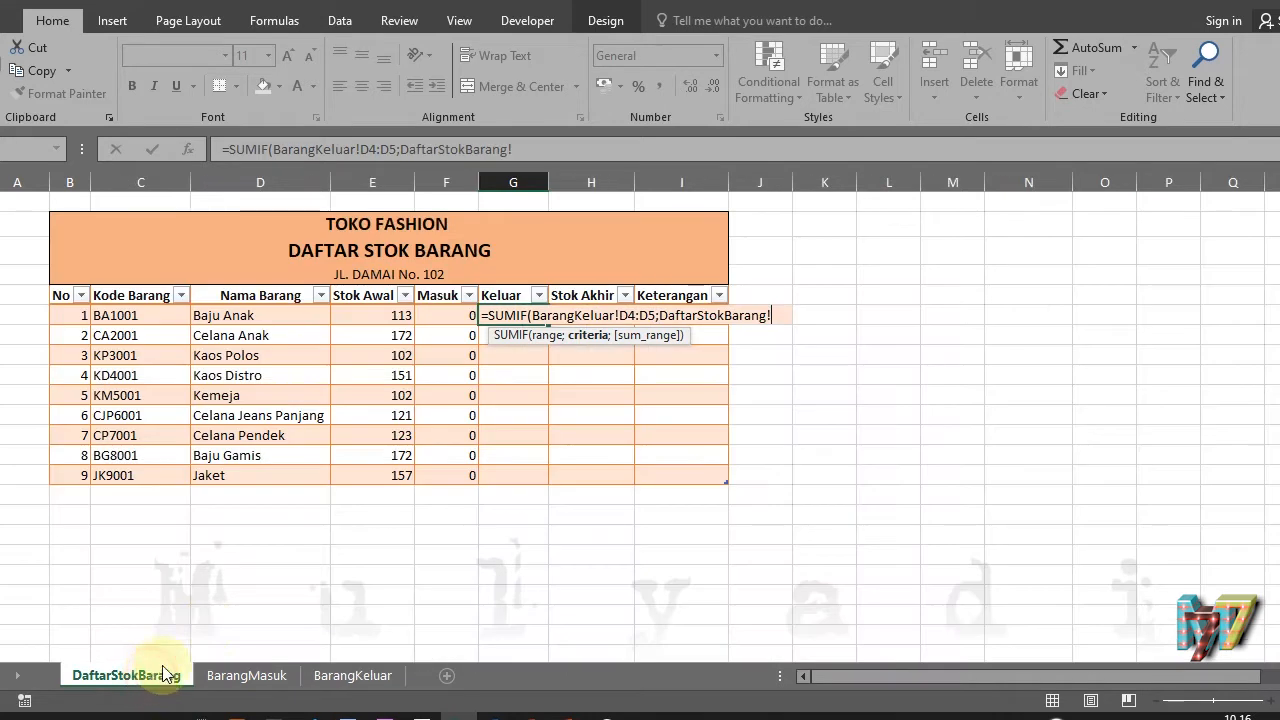
{"action": "left_click", "coordinate": [145, 314]}
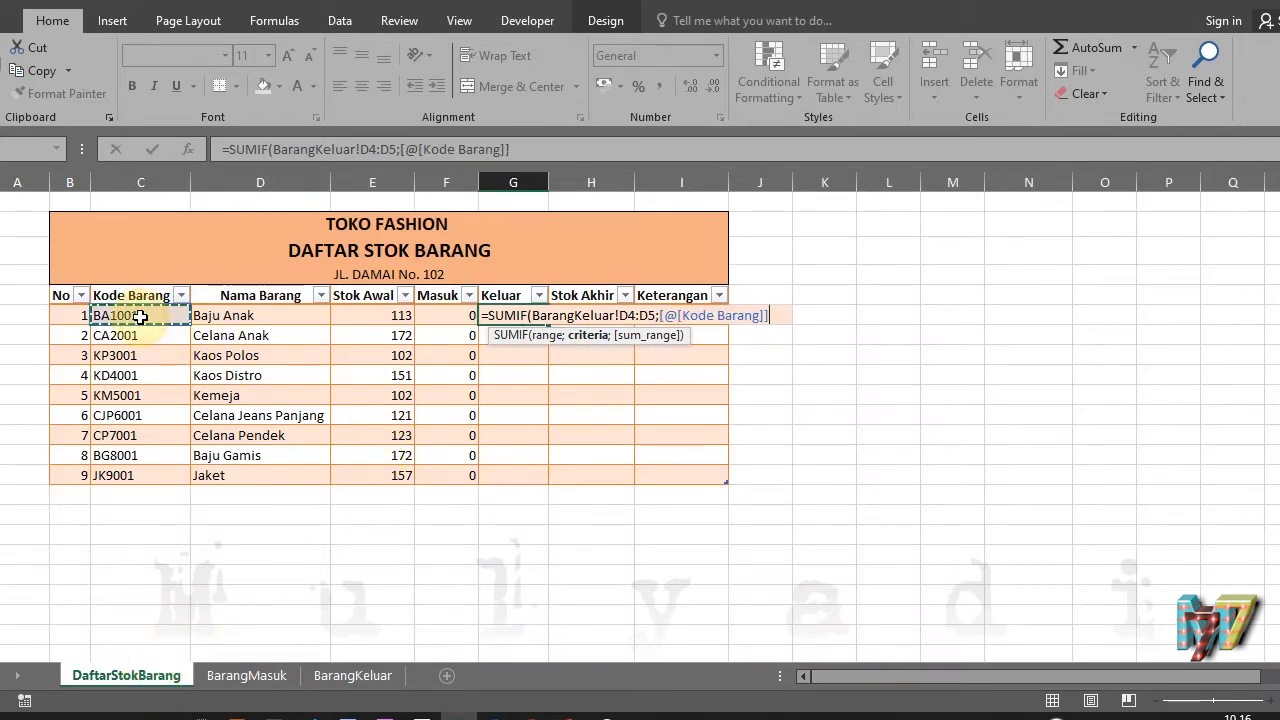
{"action": "type", "text": ";"}
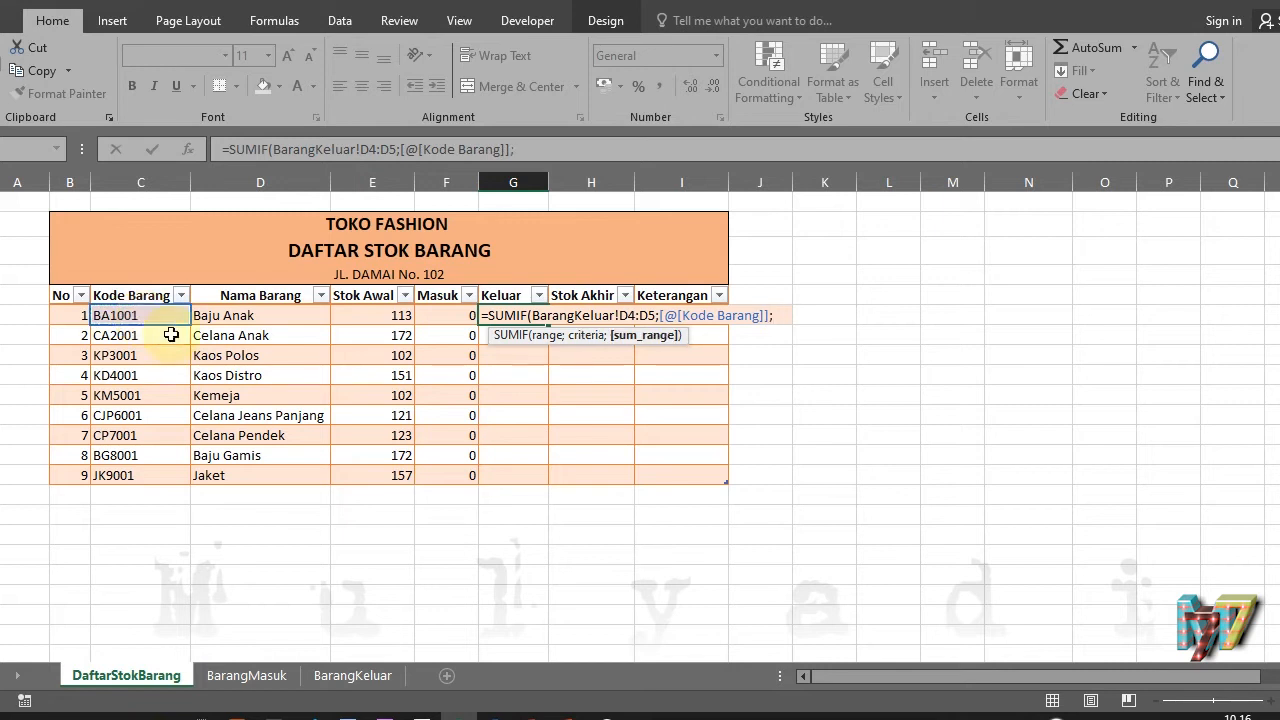
{"action": "left_click", "coordinate": [321, 683]}
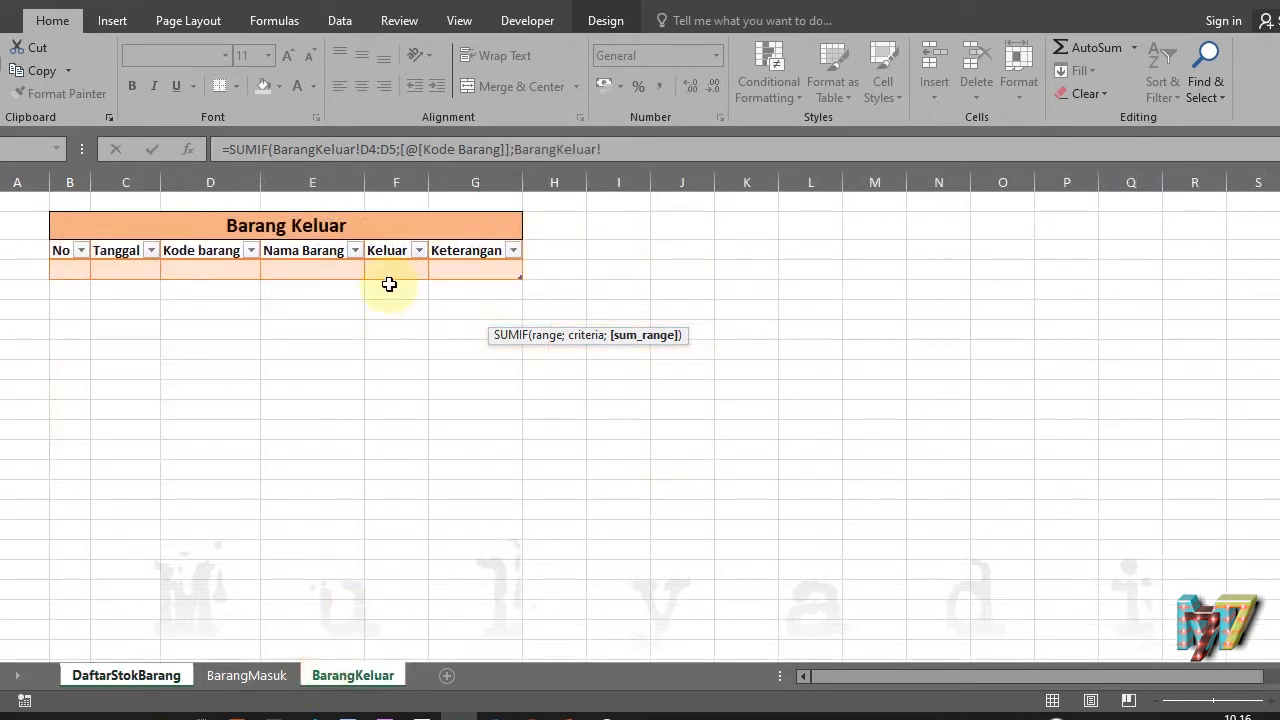
{"action": "left_click_drag", "start_coordinate": [389, 268], "coordinate": [390, 291]}
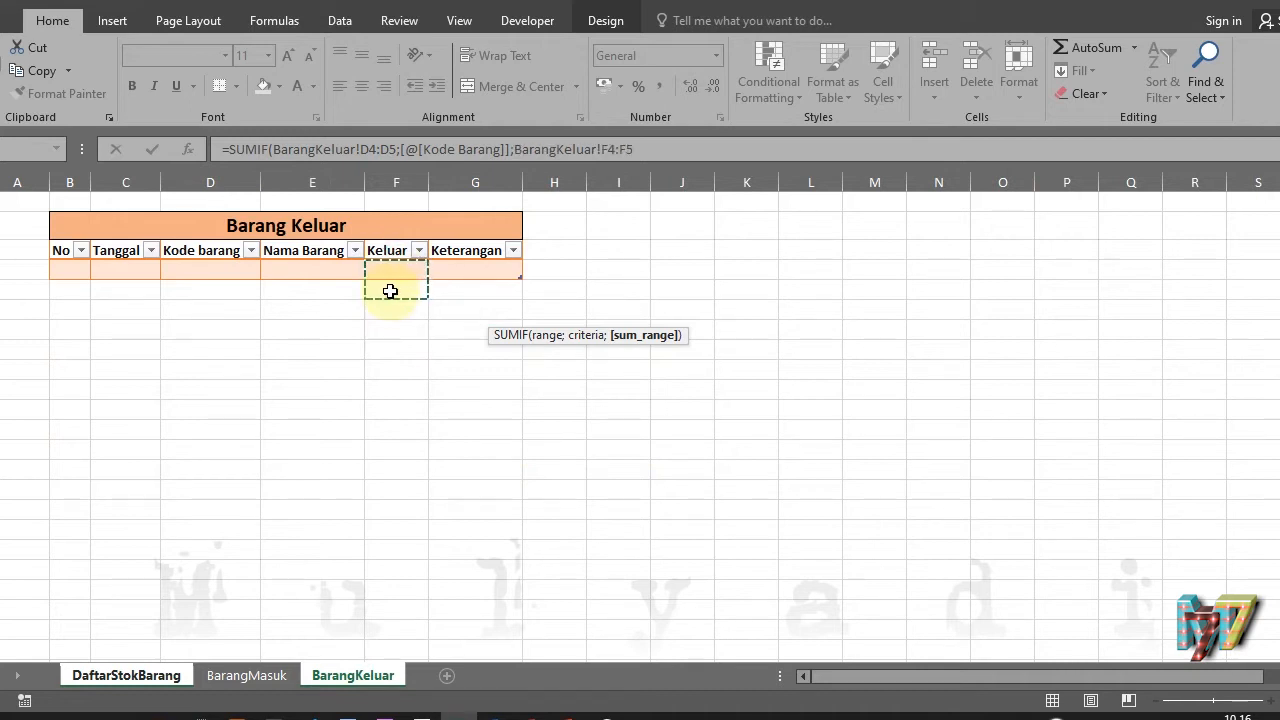
{"action": "left_click", "coordinate": [395, 268]}
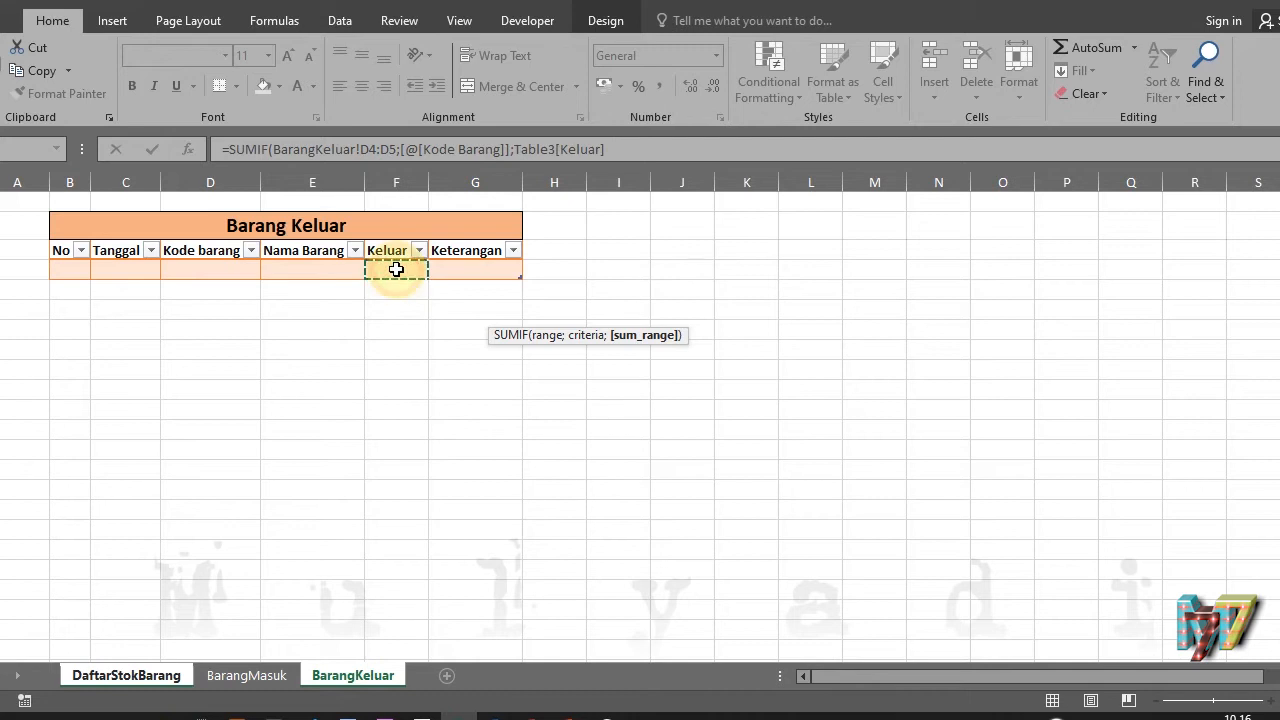
{"action": "key", "text": "Return"}
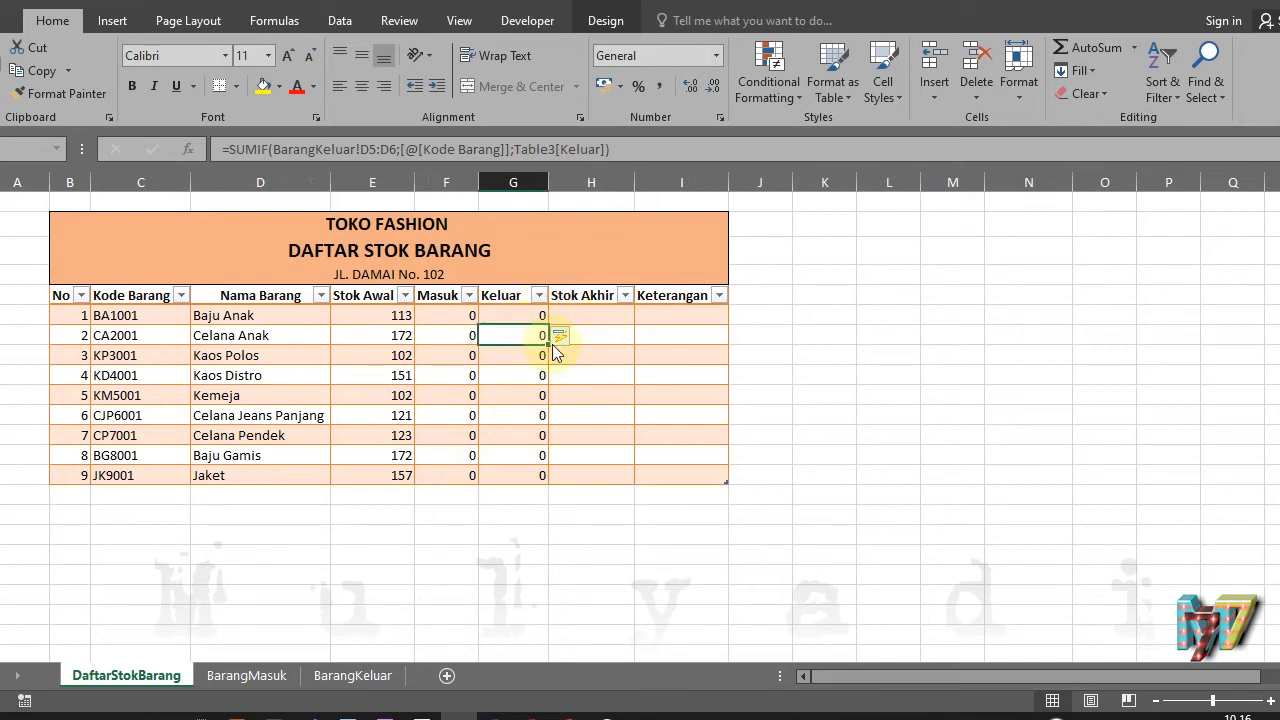
{"action": "left_click", "coordinate": [457, 310]}
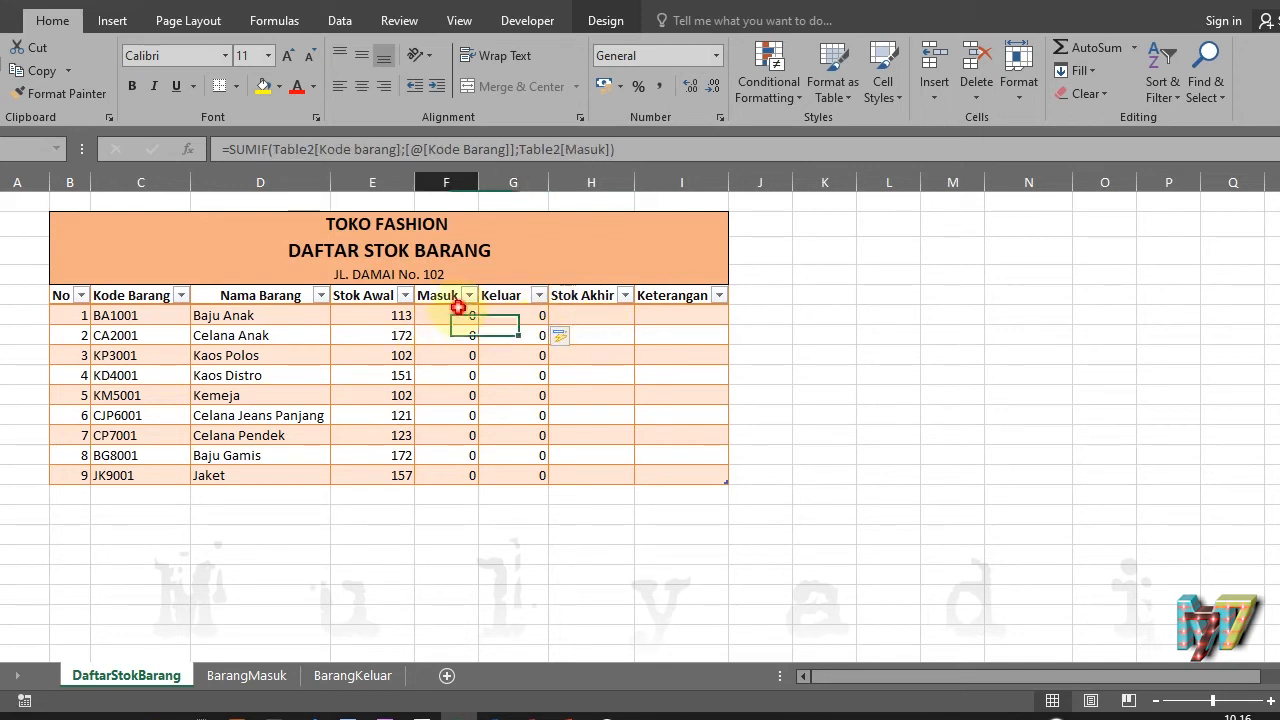
{"action": "left_click", "coordinate": [516, 315]}
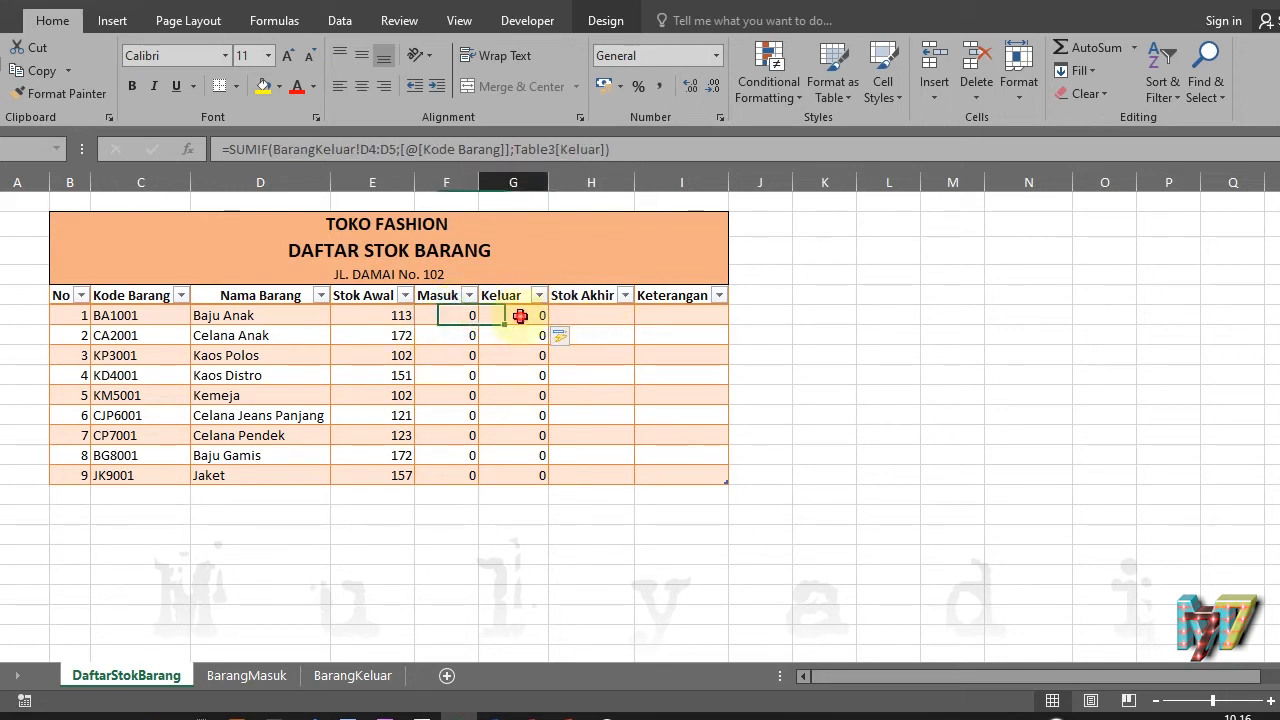
{"action": "left_click", "coordinate": [457, 313]}
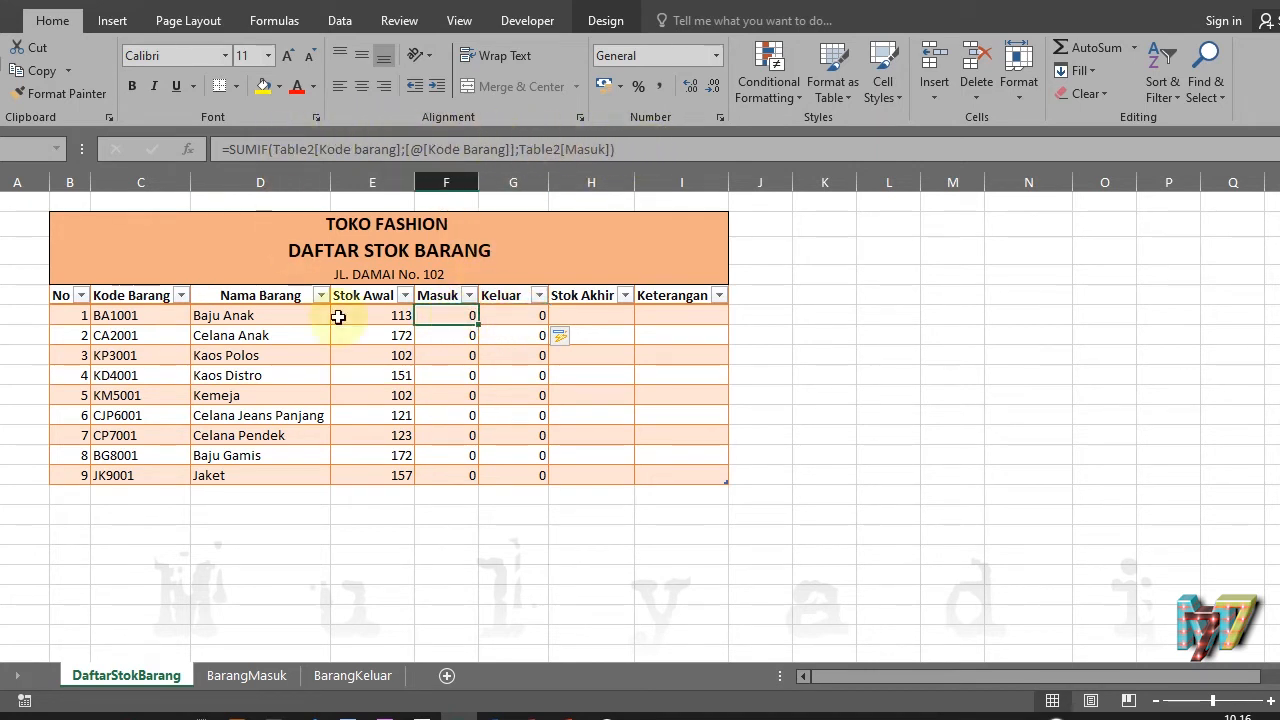
Enter a formula in the first Stok Akhir cell that adds the row's Masuk to its Stok Awal and subtracts its Keluar
{"action": "left_click", "coordinate": [599, 312]}
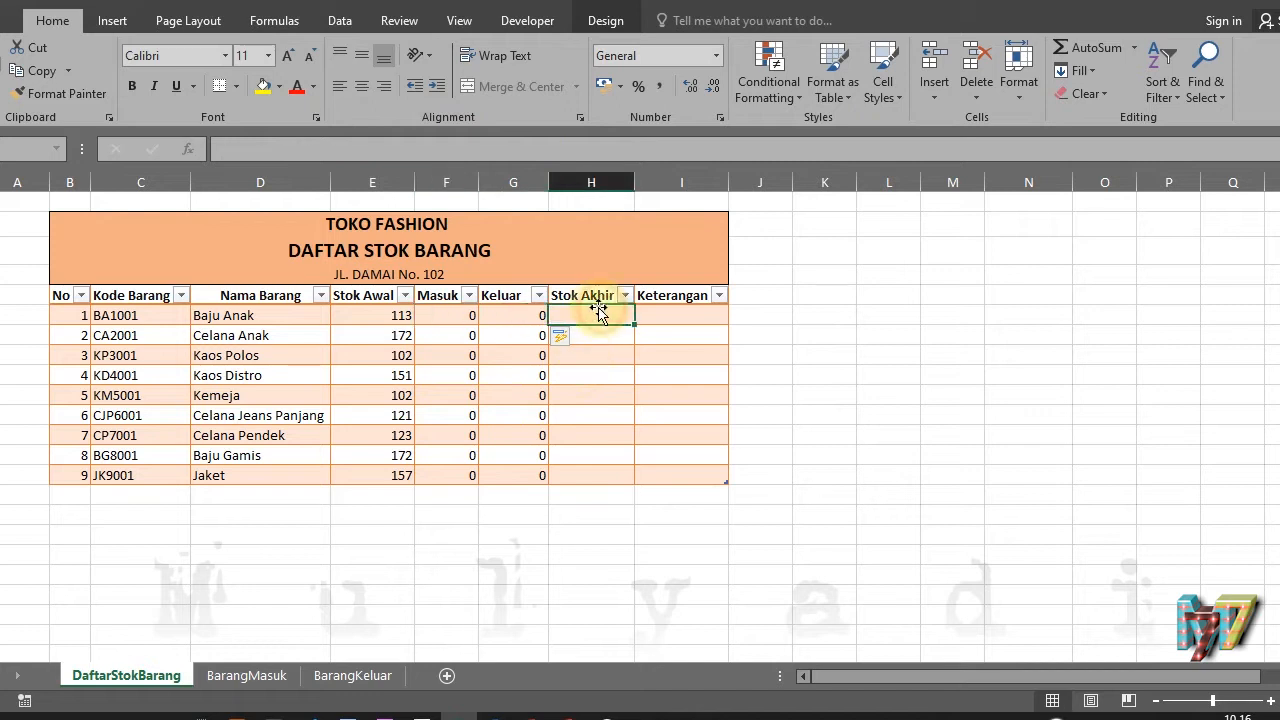
{"action": "type", "text": "="}
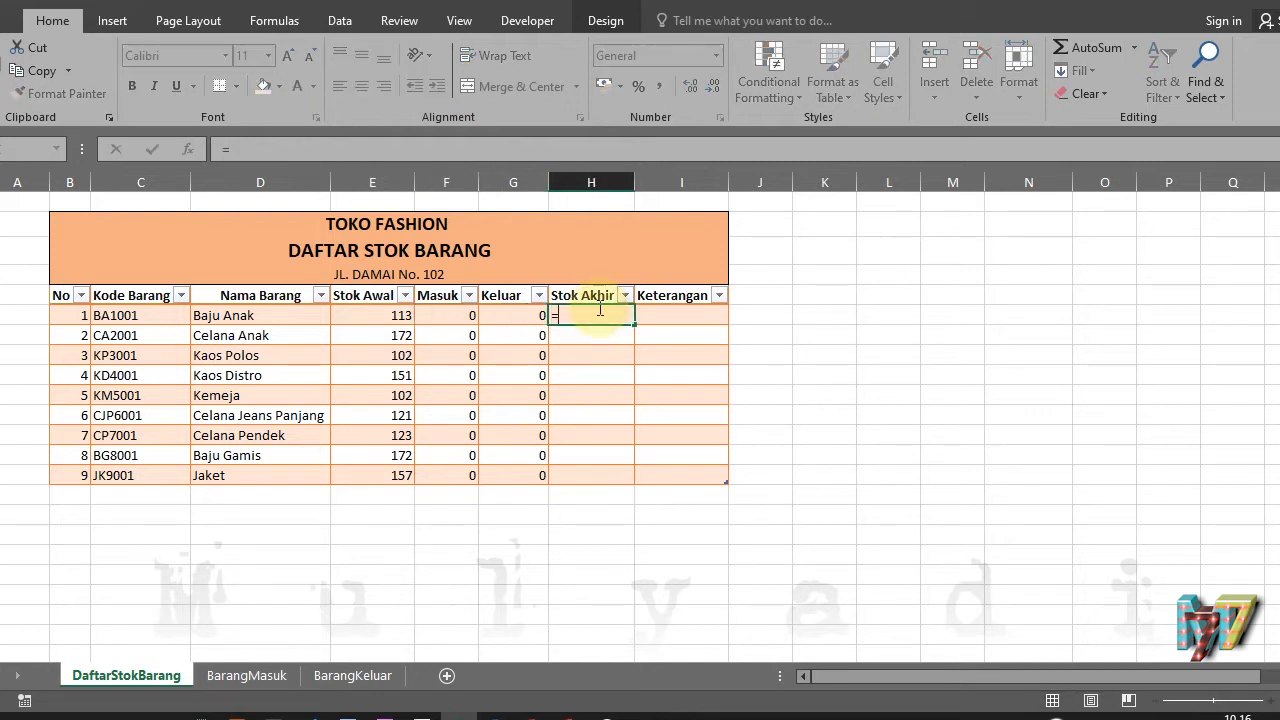
{"action": "left_click", "coordinate": [392, 316]}
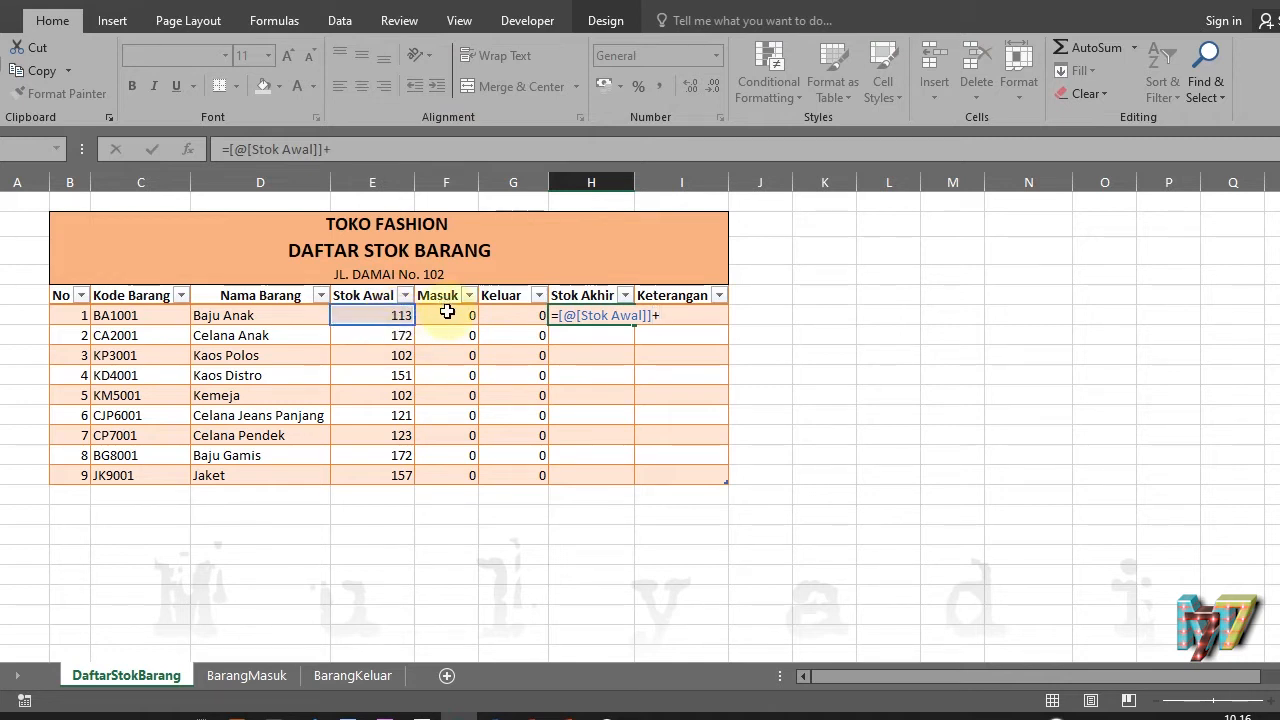
{"action": "left_click", "coordinate": [447, 312]}
{"action": "type", "text": "-"}
{"action": "left_click", "coordinate": [506, 313]}
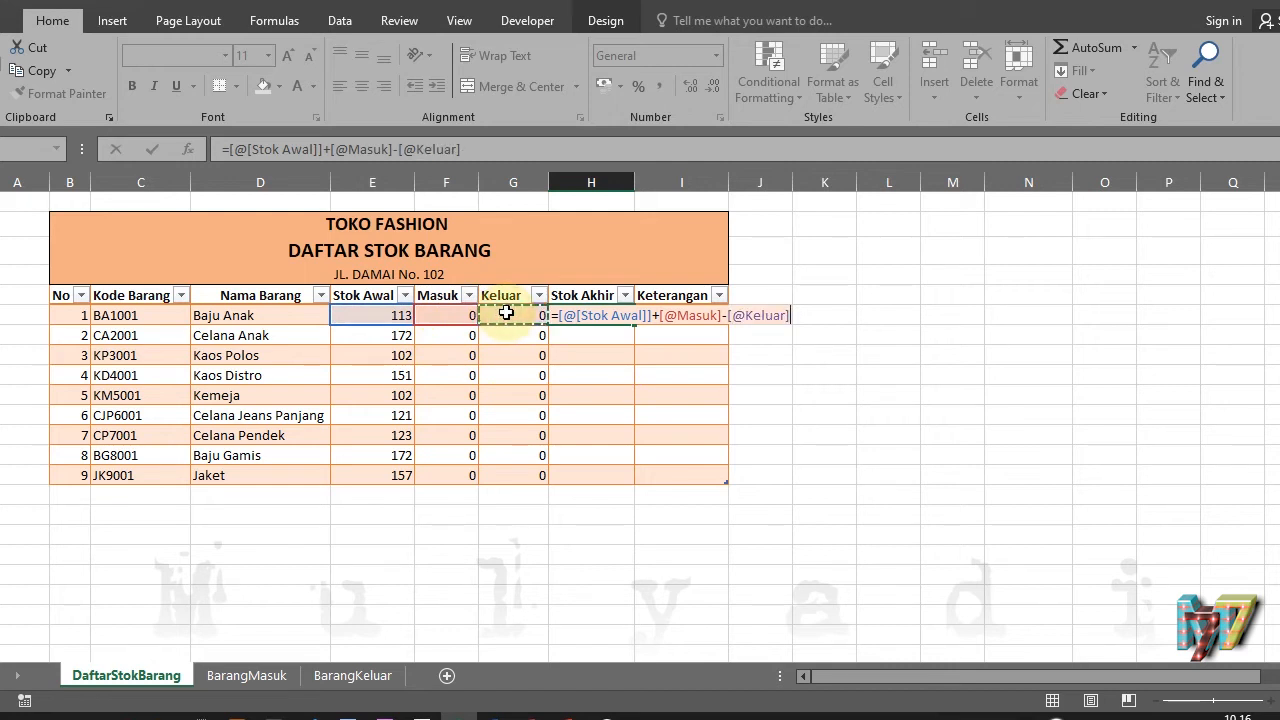
{"action": "key", "text": "Return"}
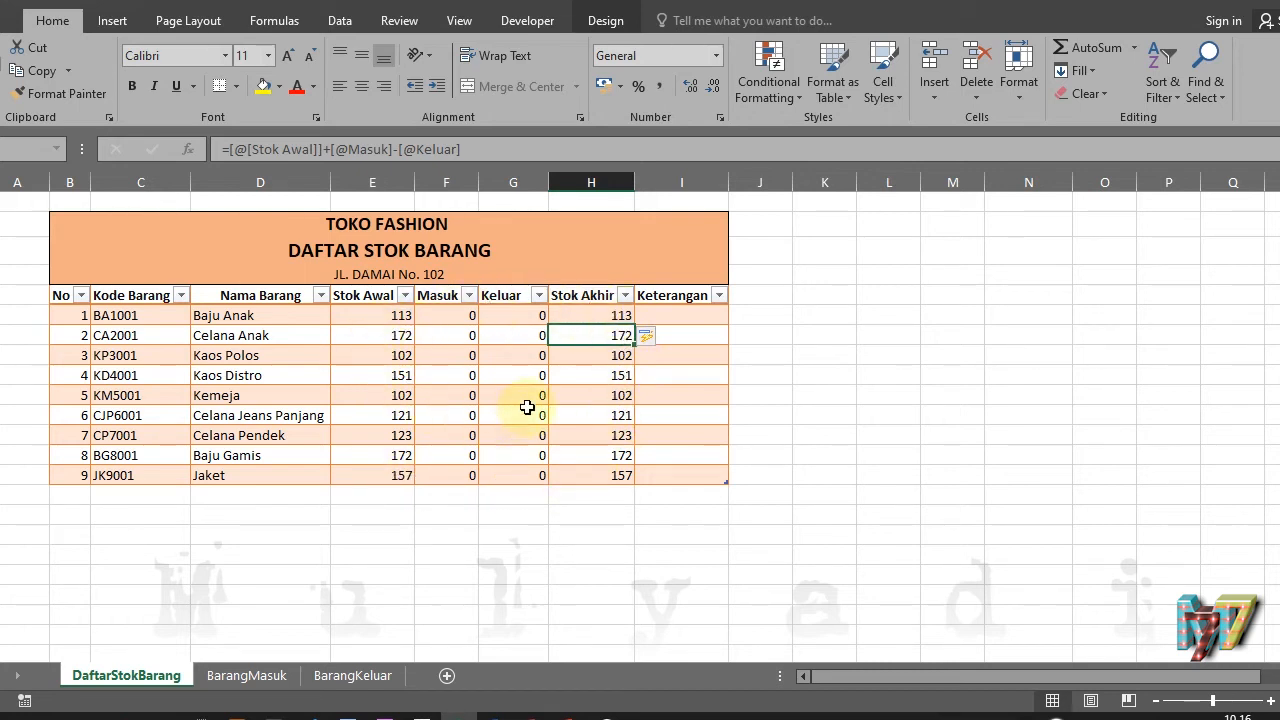
Start a VLOOKUP in the first Keterangan cell with the row's Kode Barang as lookup value, going to the BarangMasuk sheet for the table array
{"action": "left_click", "coordinate": [679, 315]}
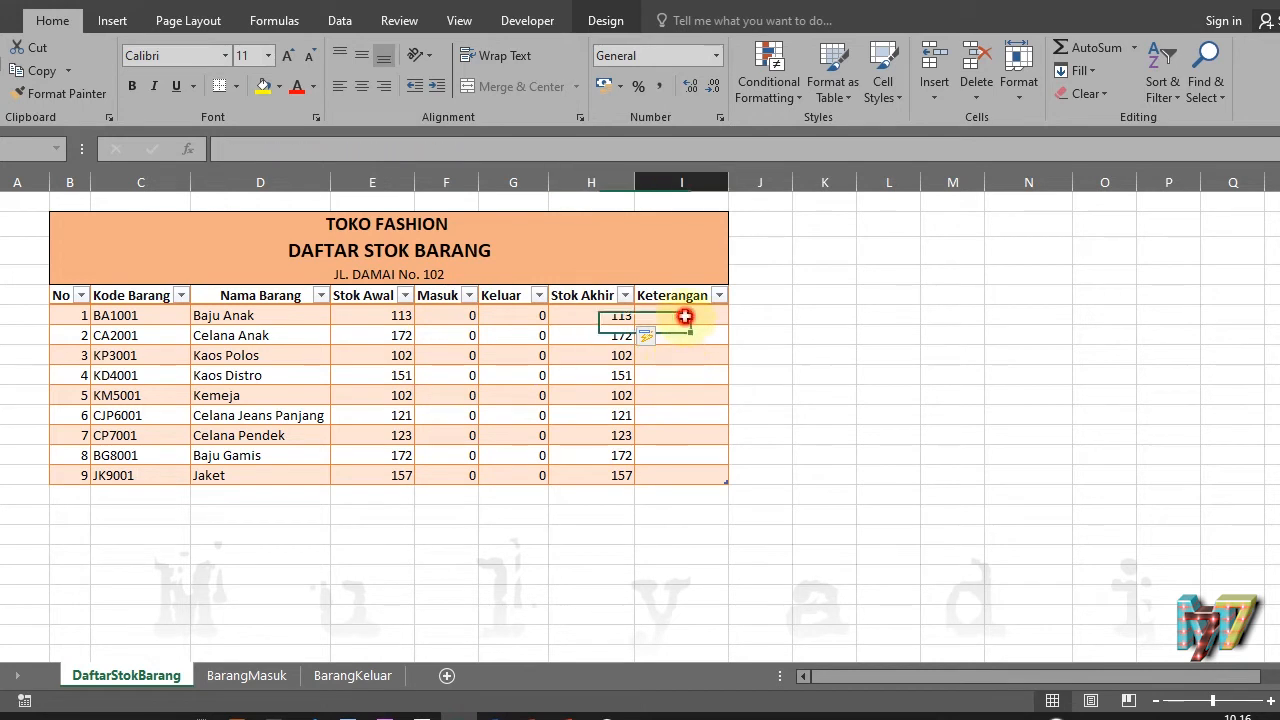
{"action": "type", "text": "="}
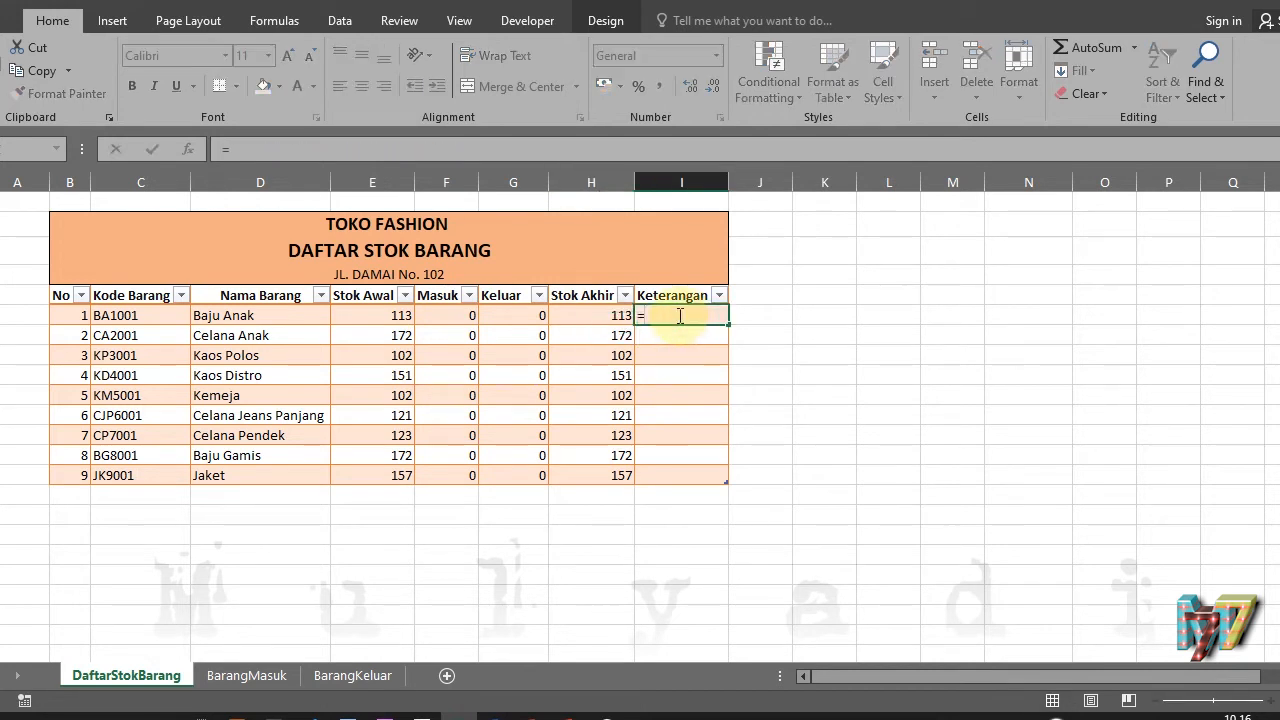
{"action": "type", "text": "v"}
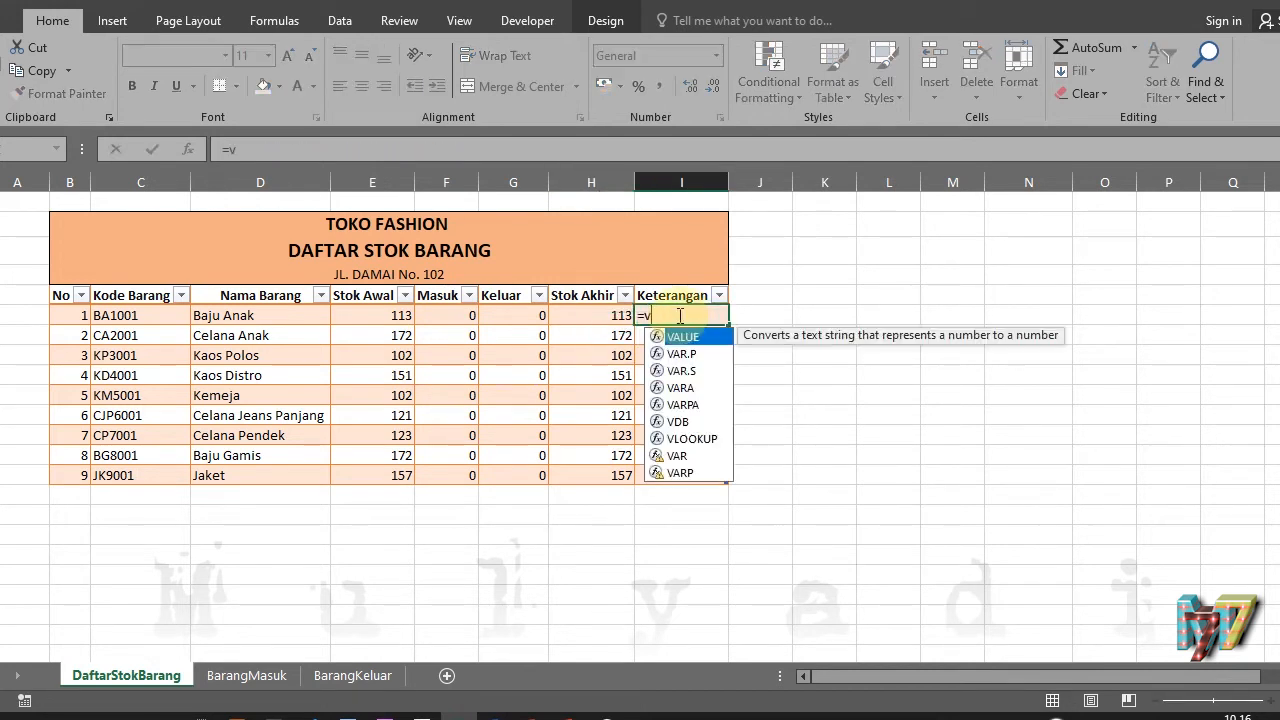
{"action": "double_click", "coordinate": [697, 439]}
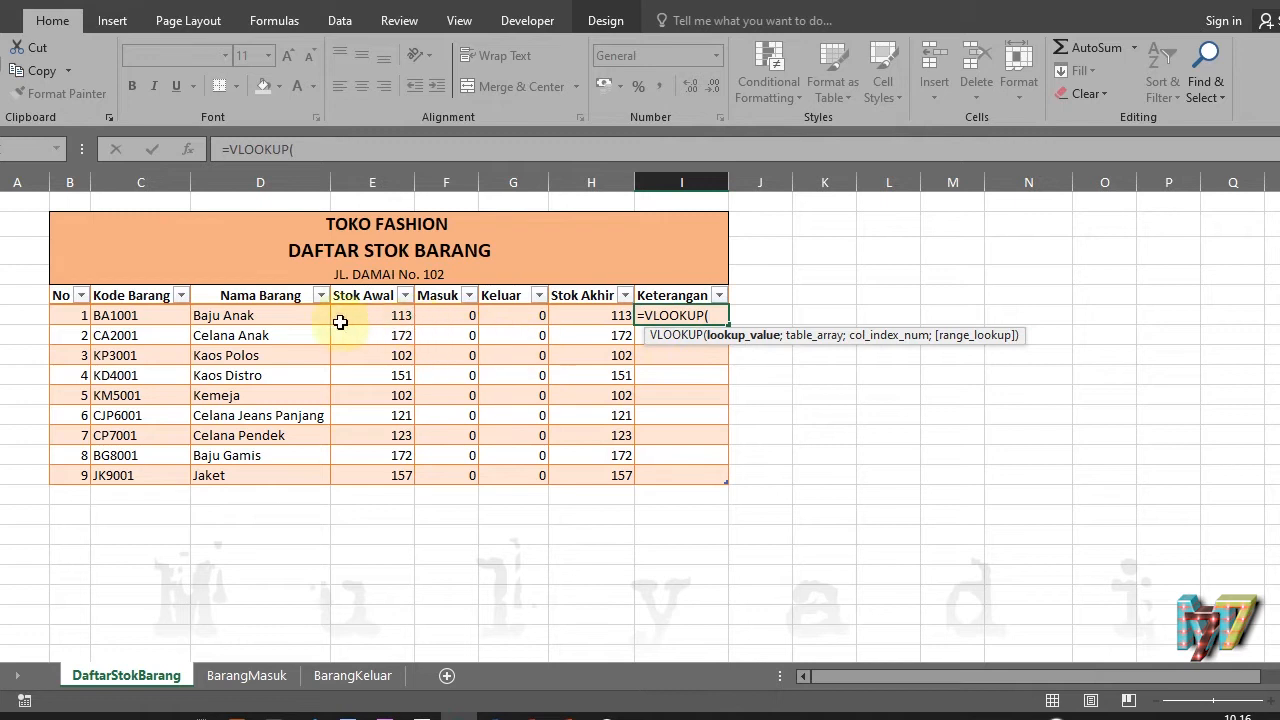
{"action": "left_click", "coordinate": [121, 316]}
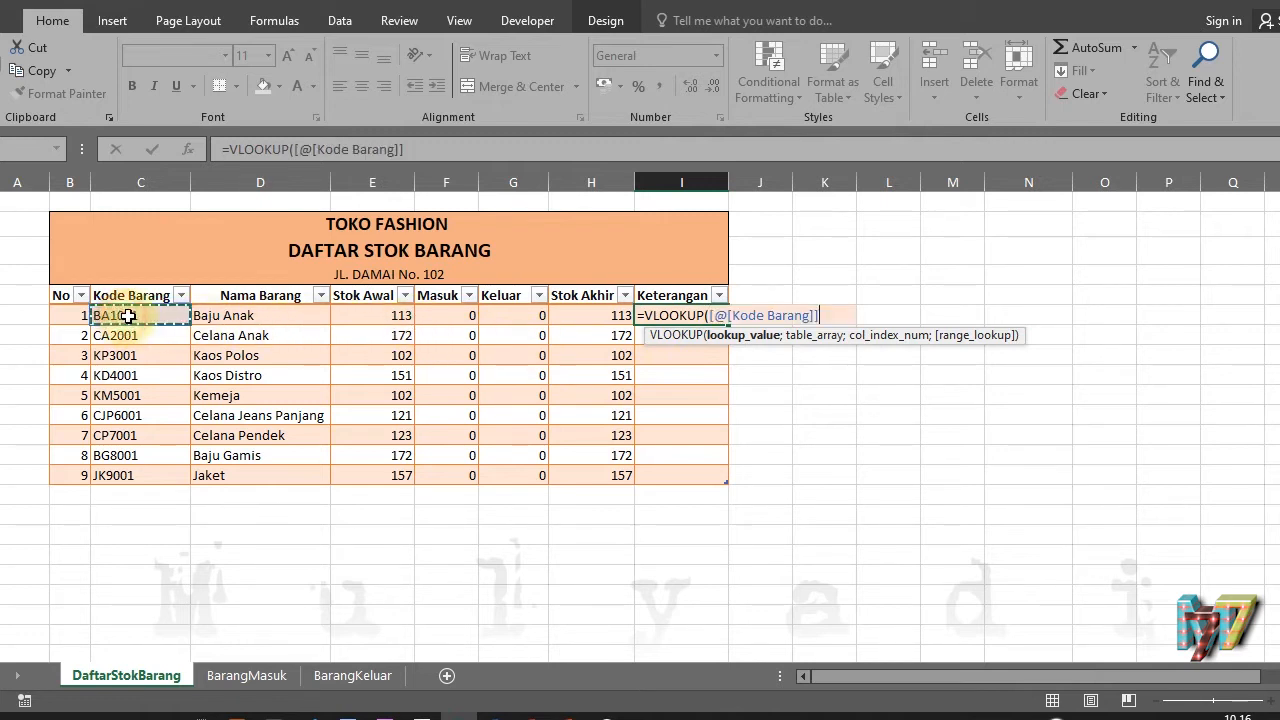
{"action": "type", "text": ";"}
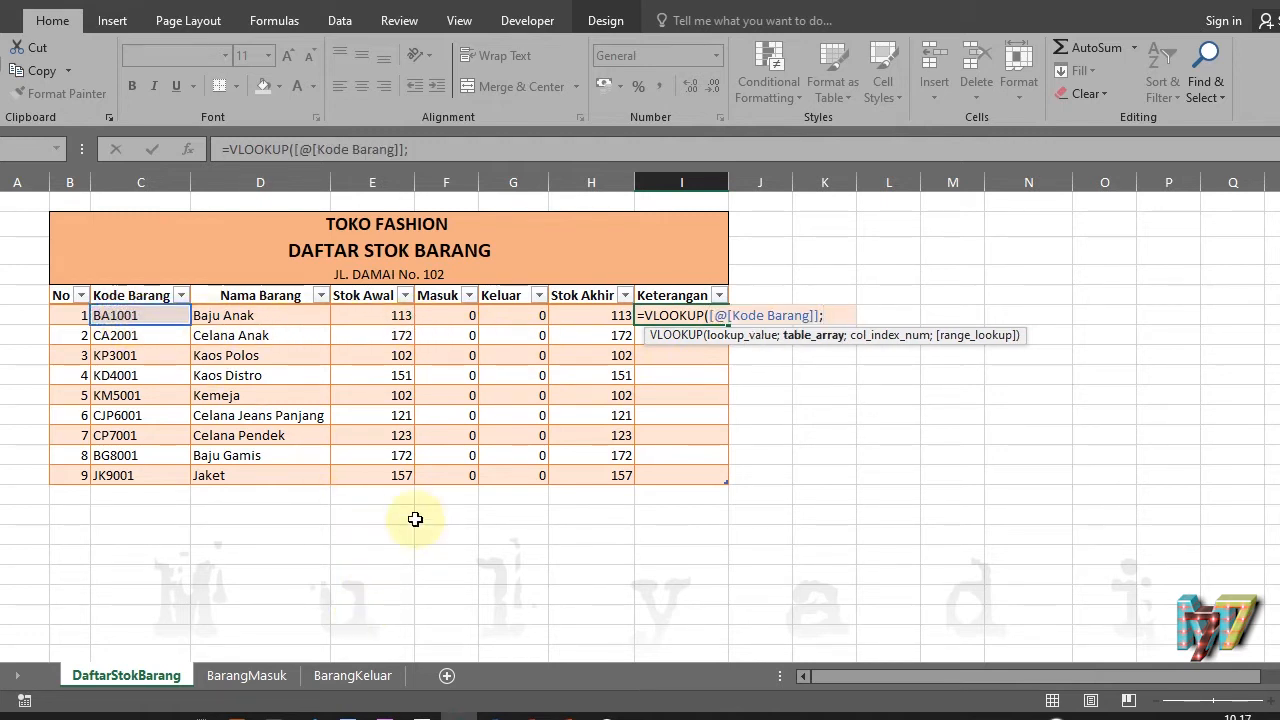
{"action": "left_click", "coordinate": [259, 686]}
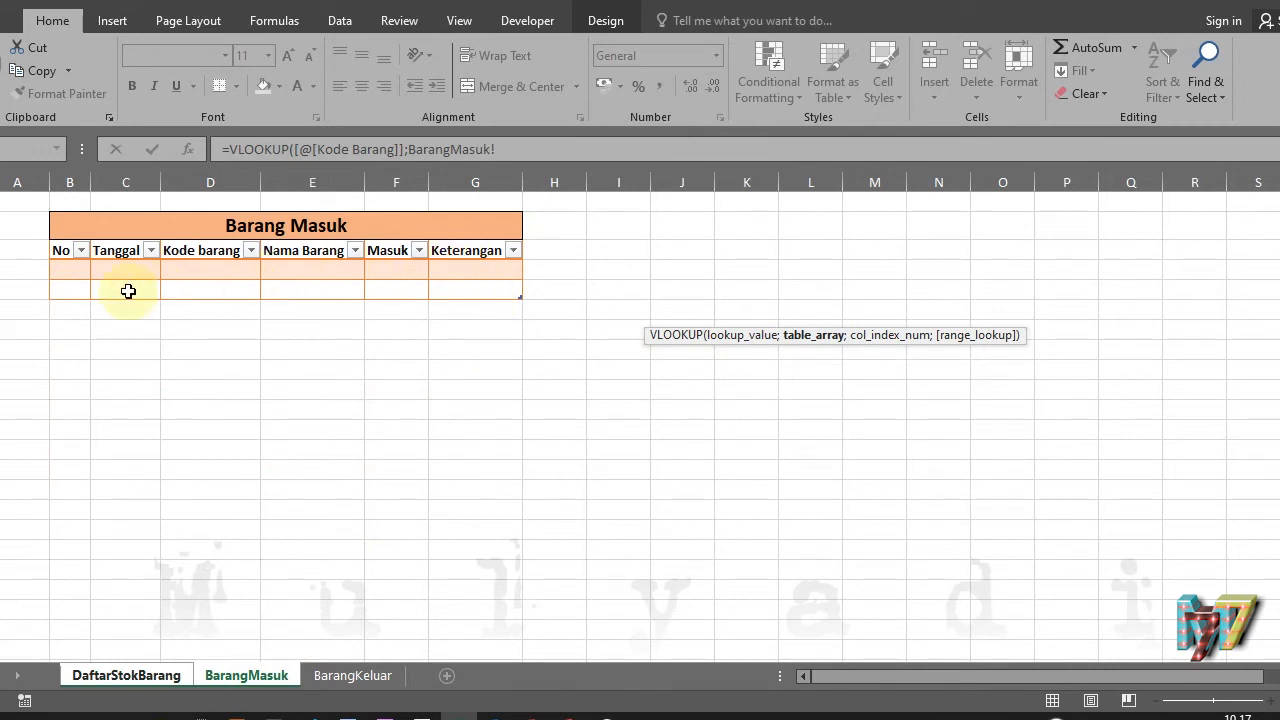
{"action": "left_click_drag", "start_coordinate": [78, 273], "coordinate": [454, 293]}
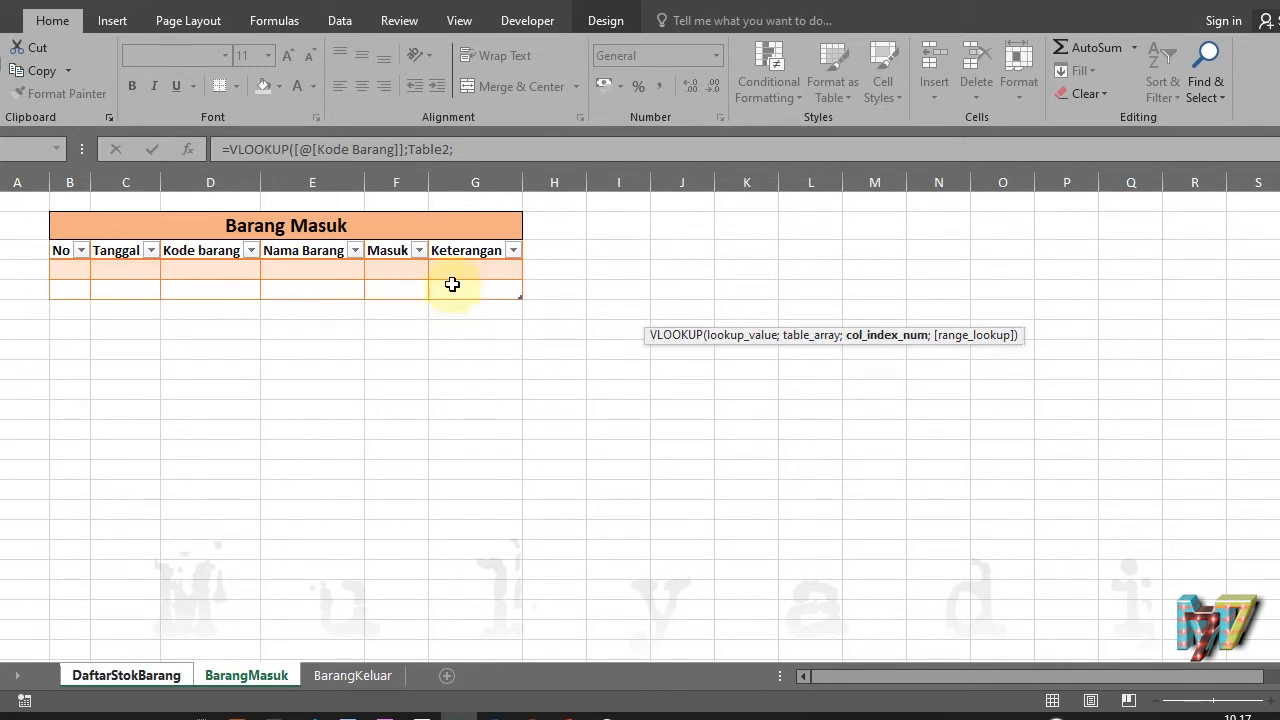
{"action": "left_click", "coordinate": [464, 149]}
{"action": "key", "text": "BackSpace"}
{"action": "key", "text": "BackSpace"}
{"action": "key", "text": "BackSpace"}
{"action": "key", "text": "BackSpace"}
{"action": "key", "text": "BackSpace"}
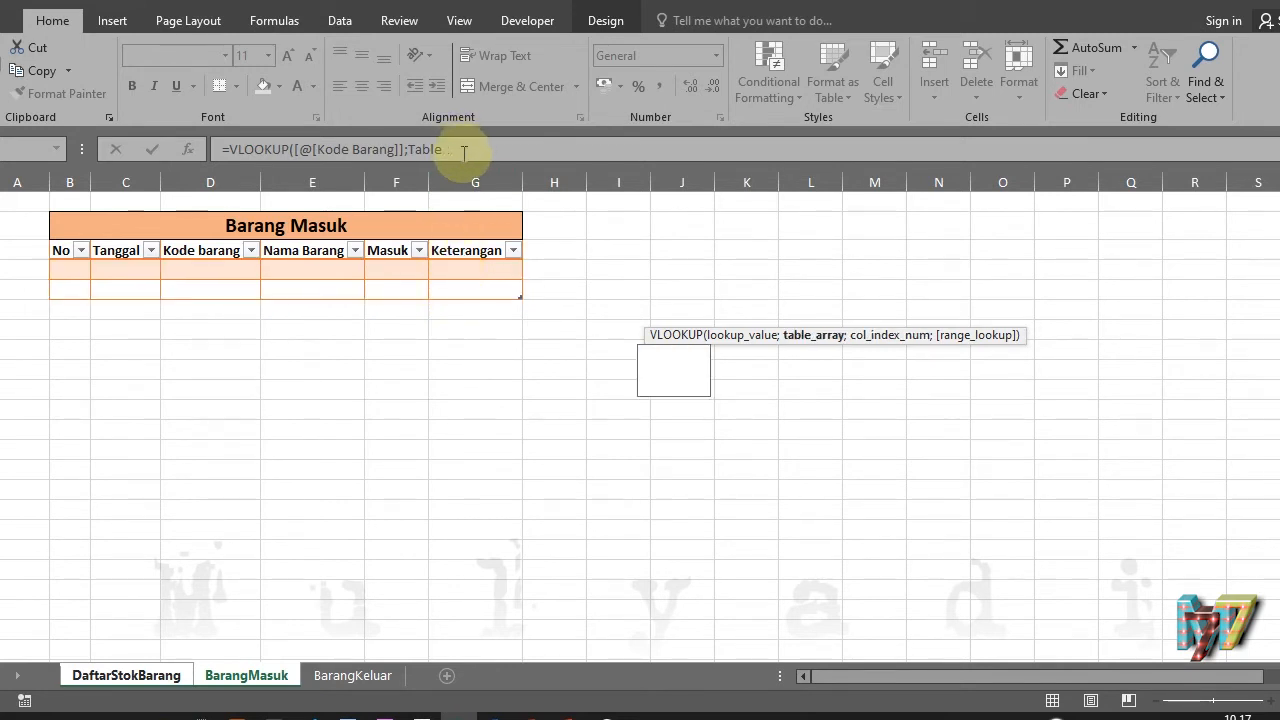
{"action": "key", "text": "BackSpace"}
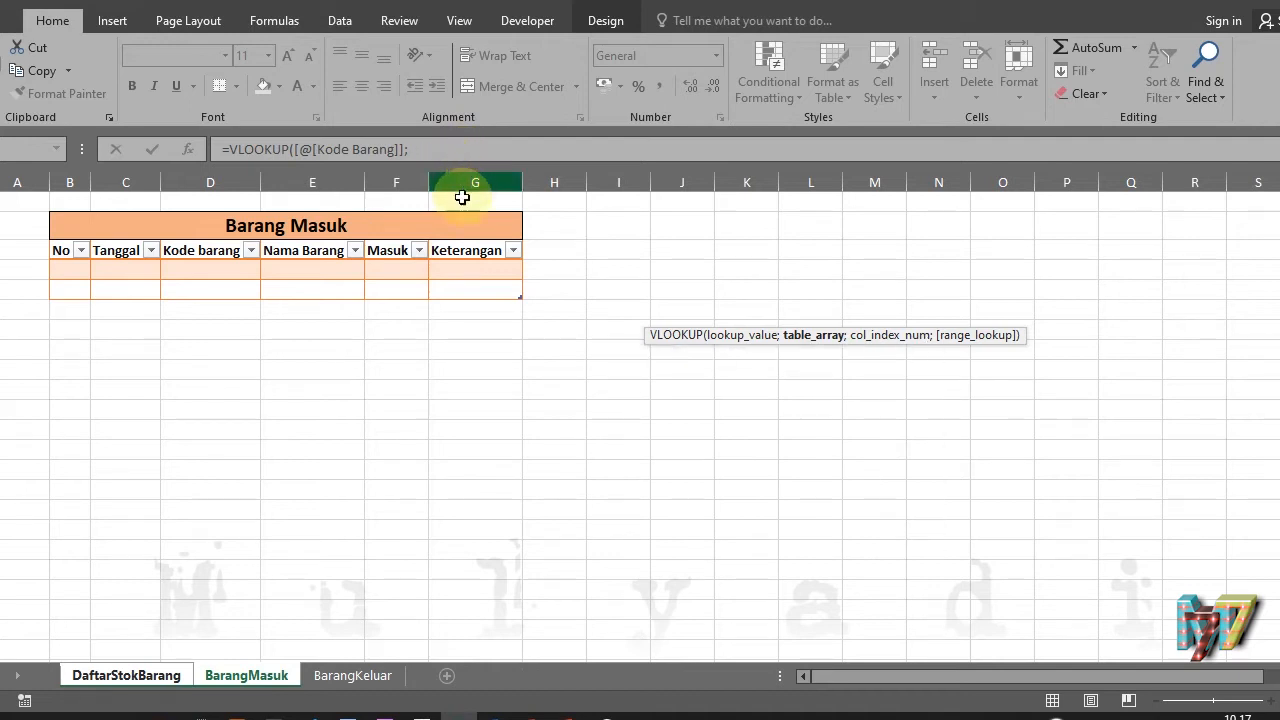
Complete the VLOOKUP with BarangMasuk's Kode barang through Keterangan columns as table array, column index 4 and range lookup 0
{"action": "left_click", "coordinate": [190, 264]}
{"action": "left_click_drag", "start_coordinate": [278, 264], "coordinate": [448, 285]}
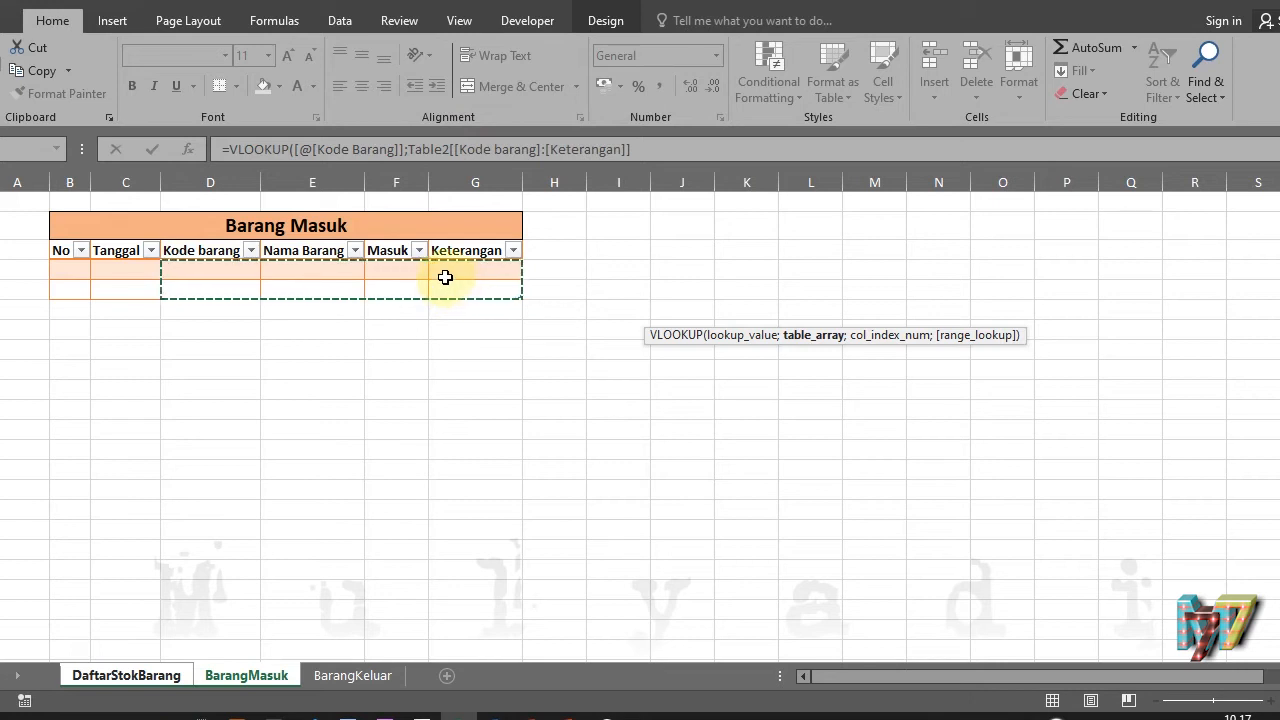
{"action": "type", "text": ";"}
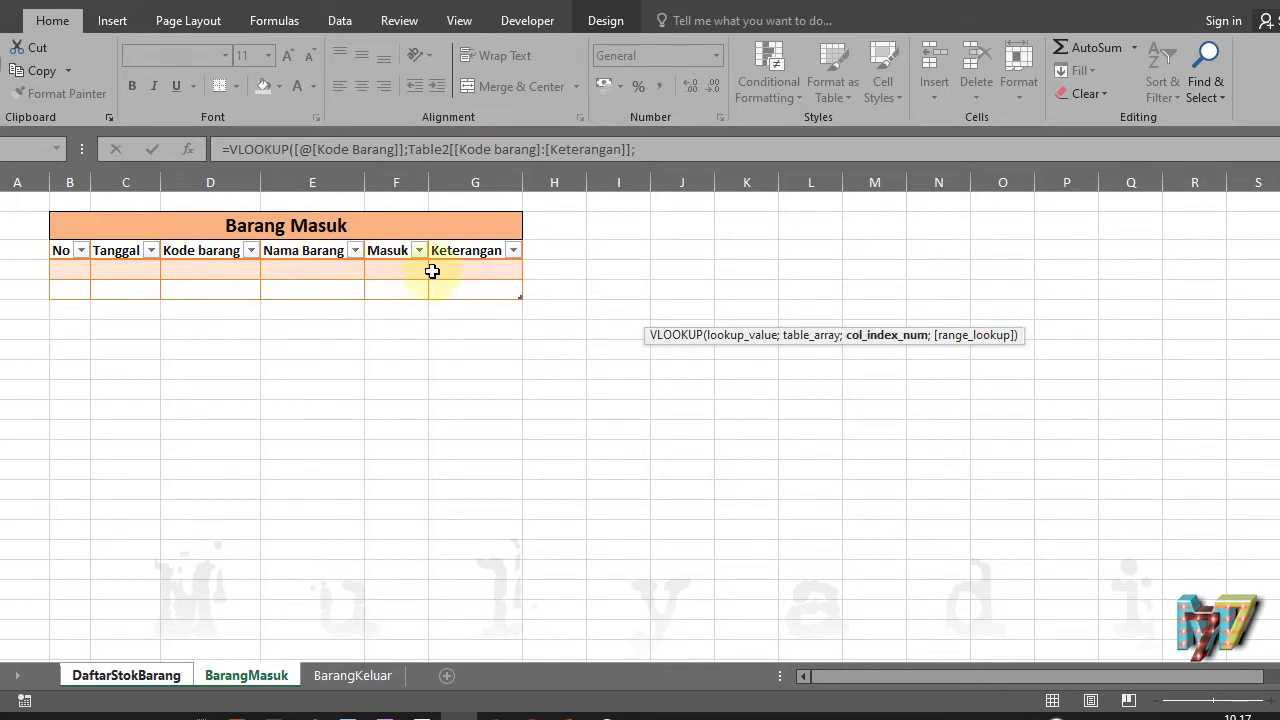
{"action": "type", "text": "4;0"}
{"action": "key", "text": "Return"}
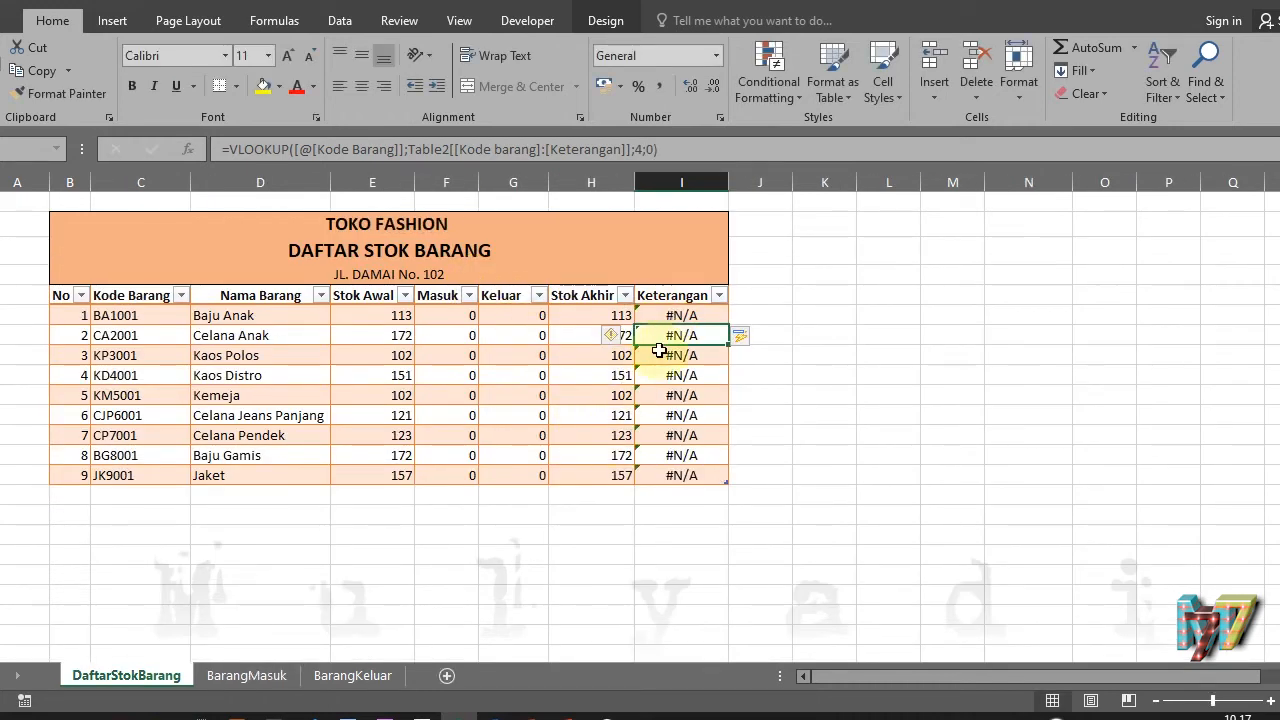
Wrap the VLOOKUP in the first Keterangan cell in IFERROR with an empty string ("") as the error value
{"action": "left_click", "coordinate": [677, 316]}
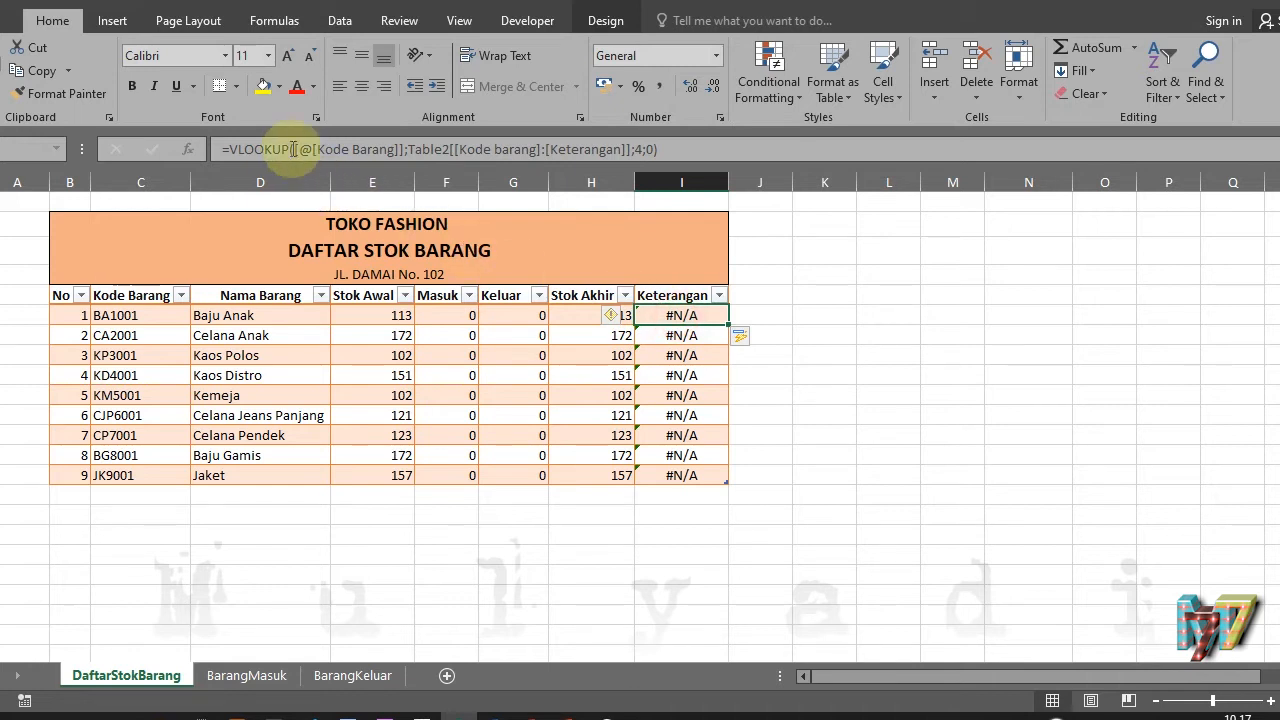
{"action": "left_click", "coordinate": [229, 149]}
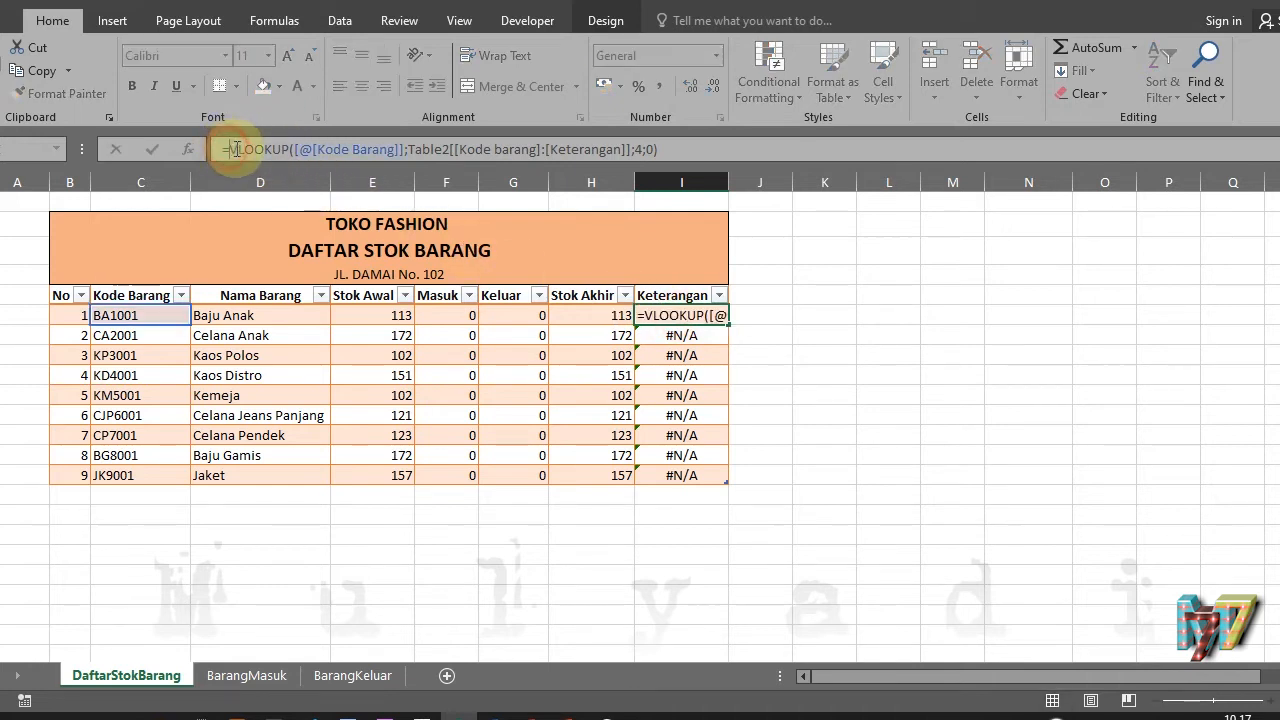
{"action": "type", "text": "if"}
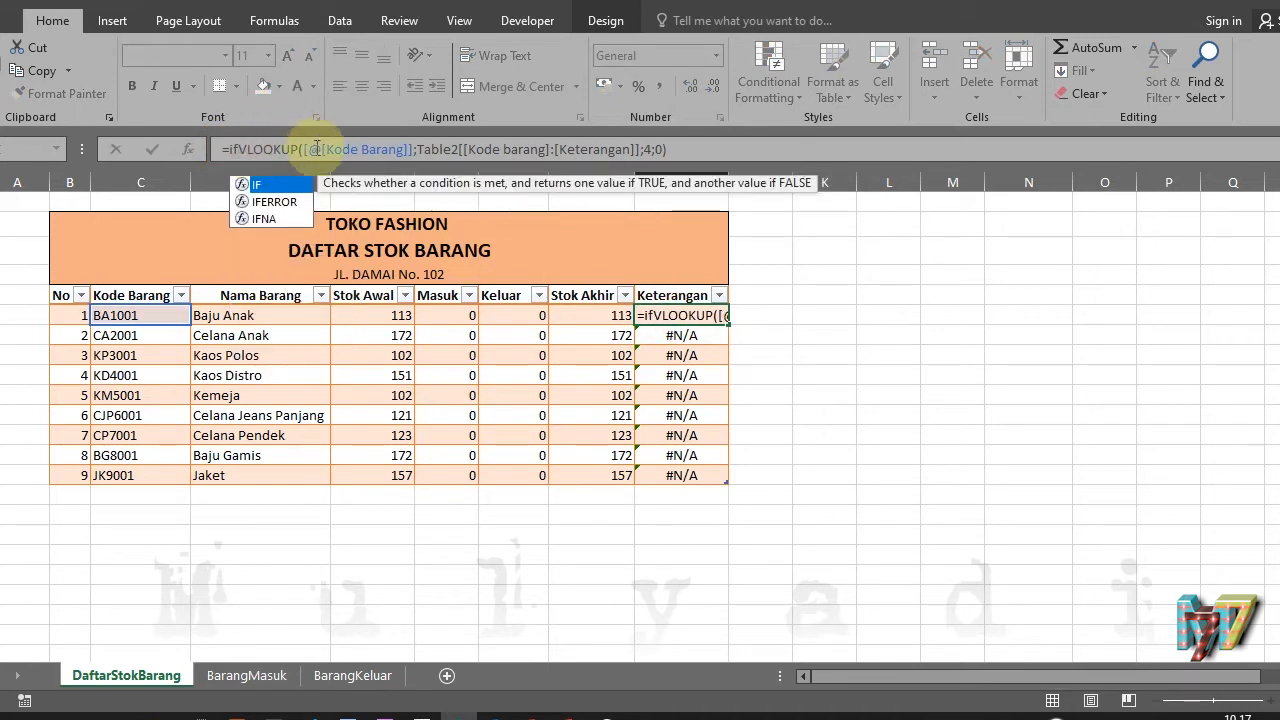
{"action": "double_click", "coordinate": [266, 208]}
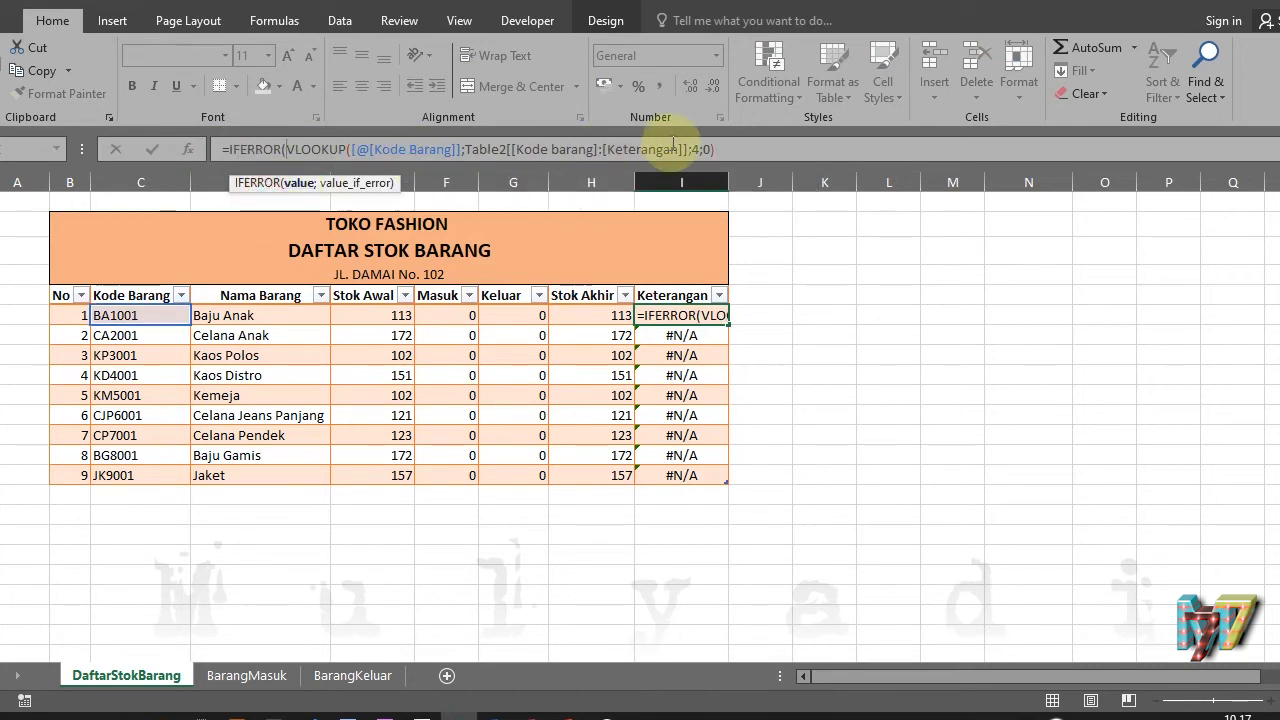
{"action": "left_click", "coordinate": [722, 151]}
{"action": "type", "text": ";"}
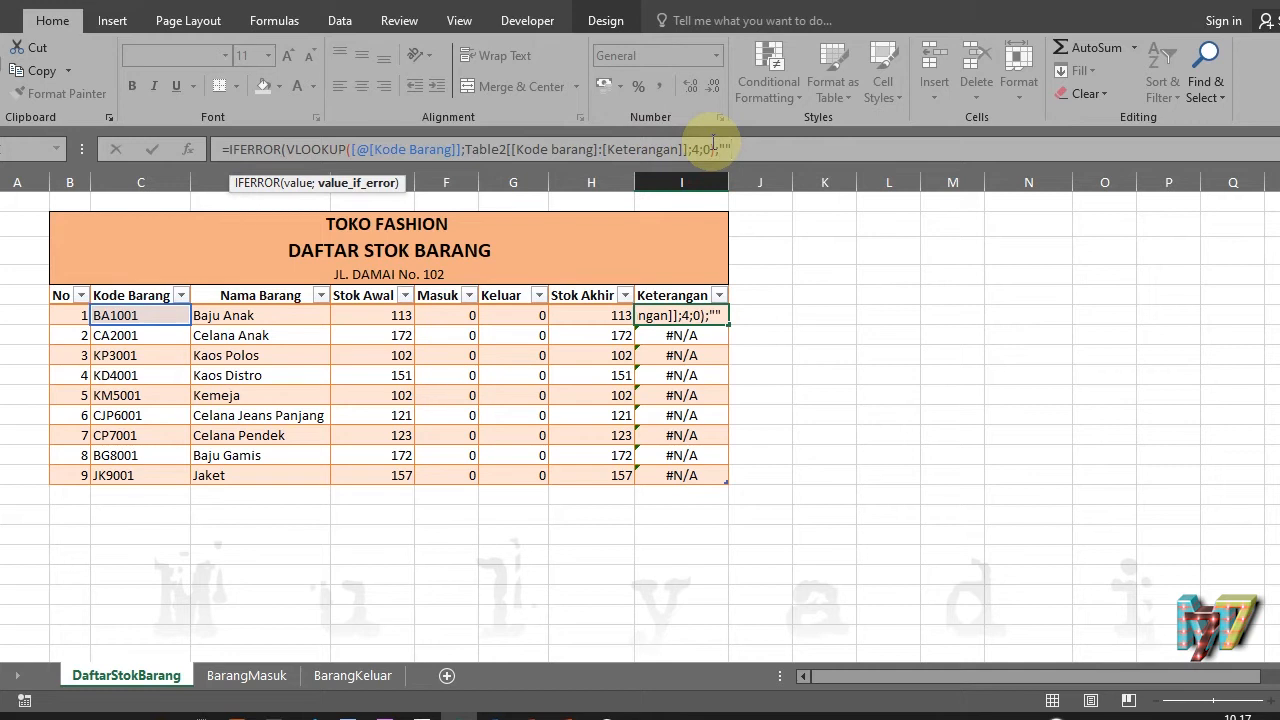
{"action": "key", "text": "Return"}
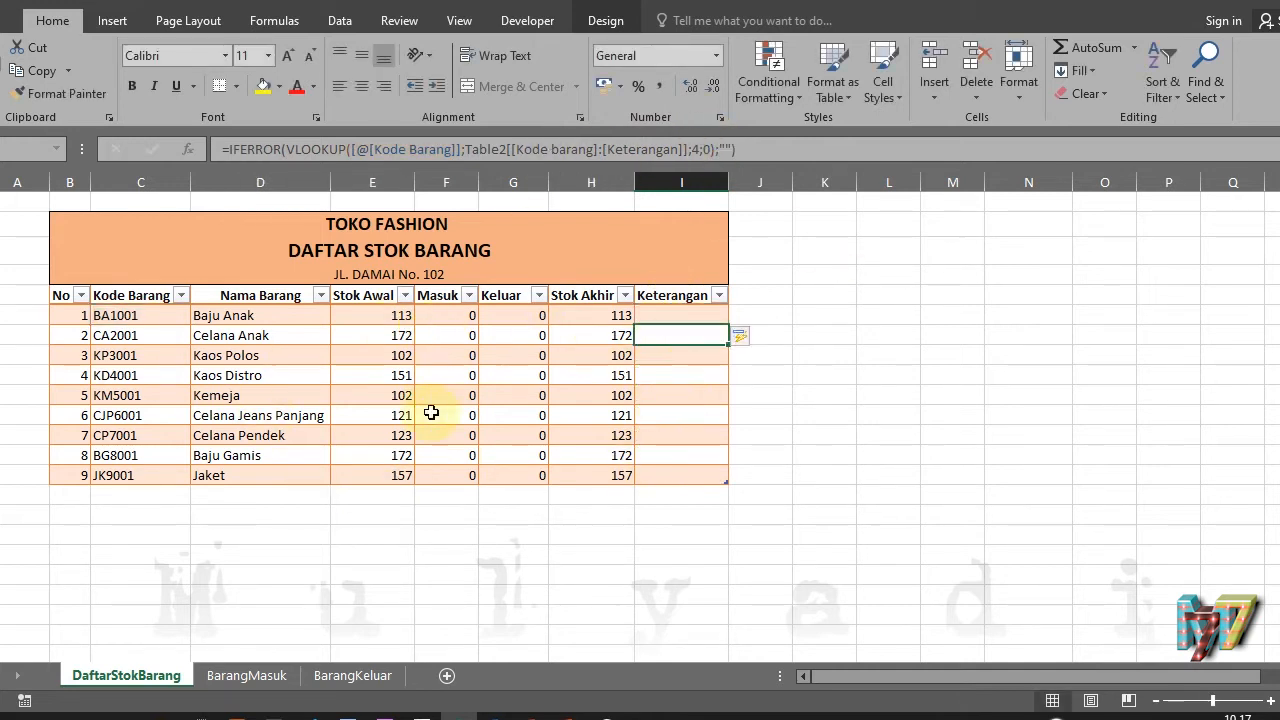
Start a VLOOKUP in the first Nama Barang cell of the BarangMasuk sheet with the row's Kode barang as lookup value
{"action": "left_click", "coordinate": [250, 688]}
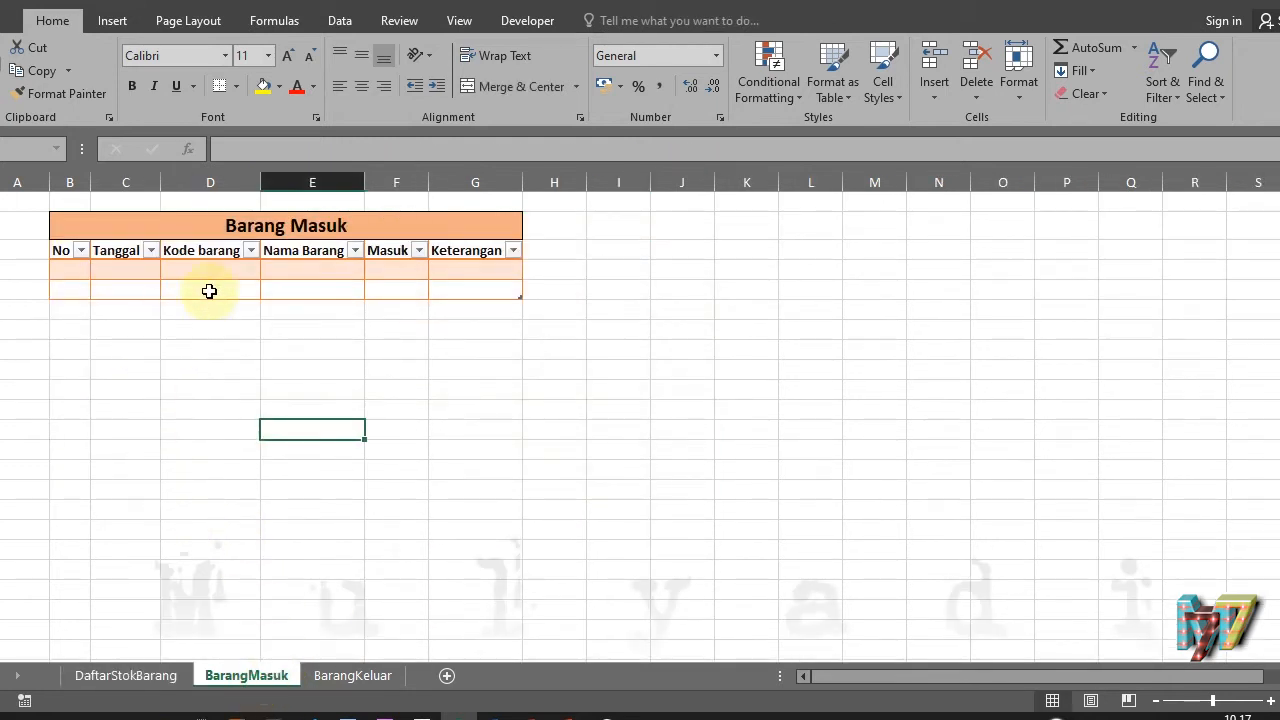
{"action": "left_click", "coordinate": [314, 270]}
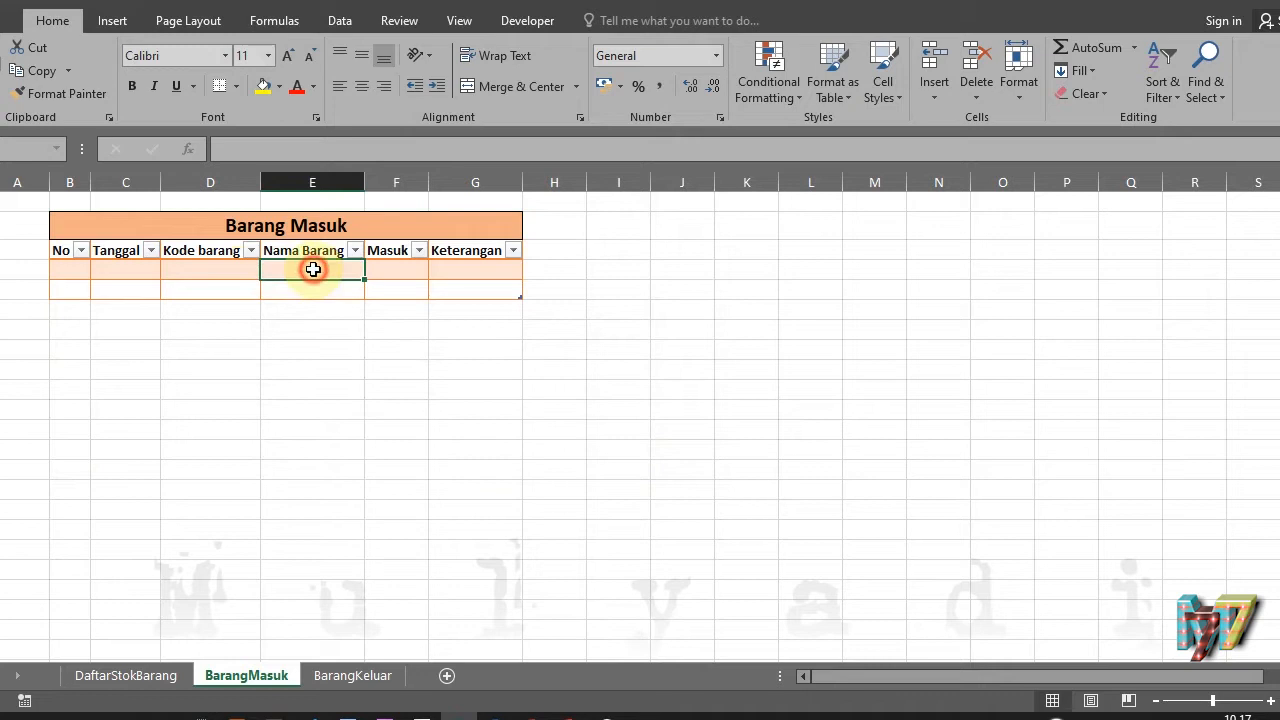
{"action": "type", "text": "=v"}
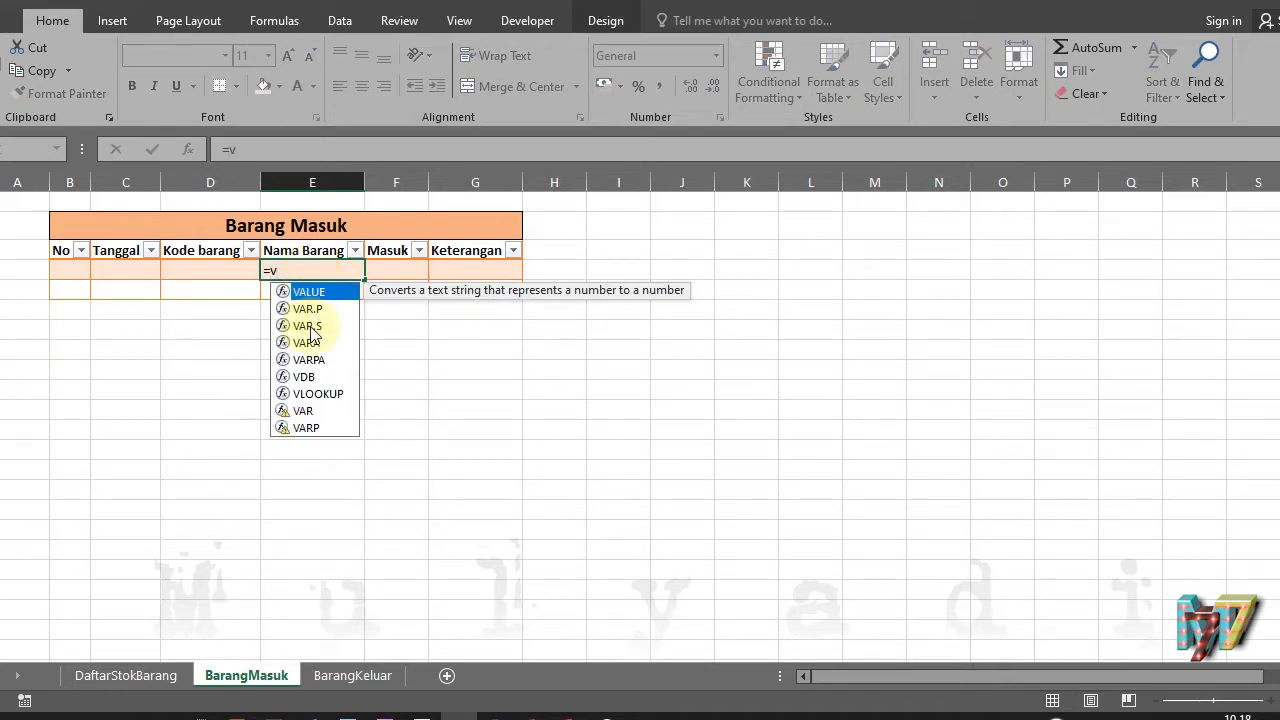
{"action": "double_click", "coordinate": [300, 394]}
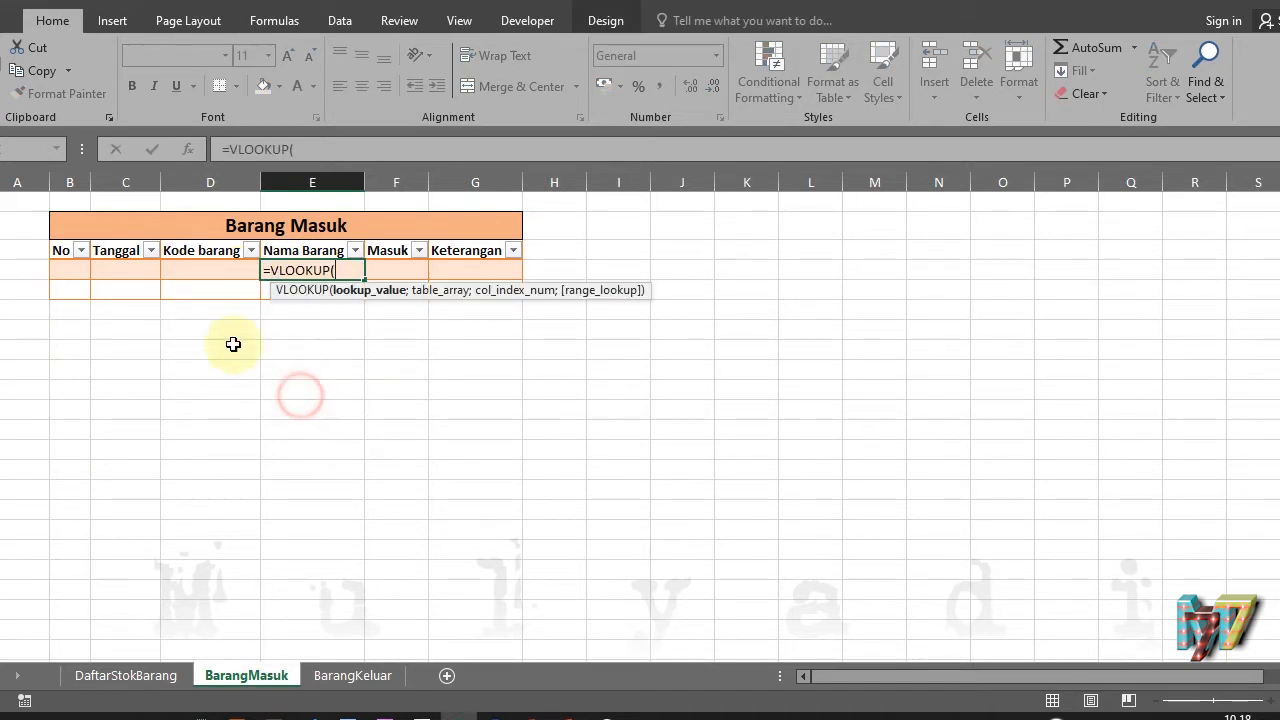
{"action": "left_click", "coordinate": [193, 268]}
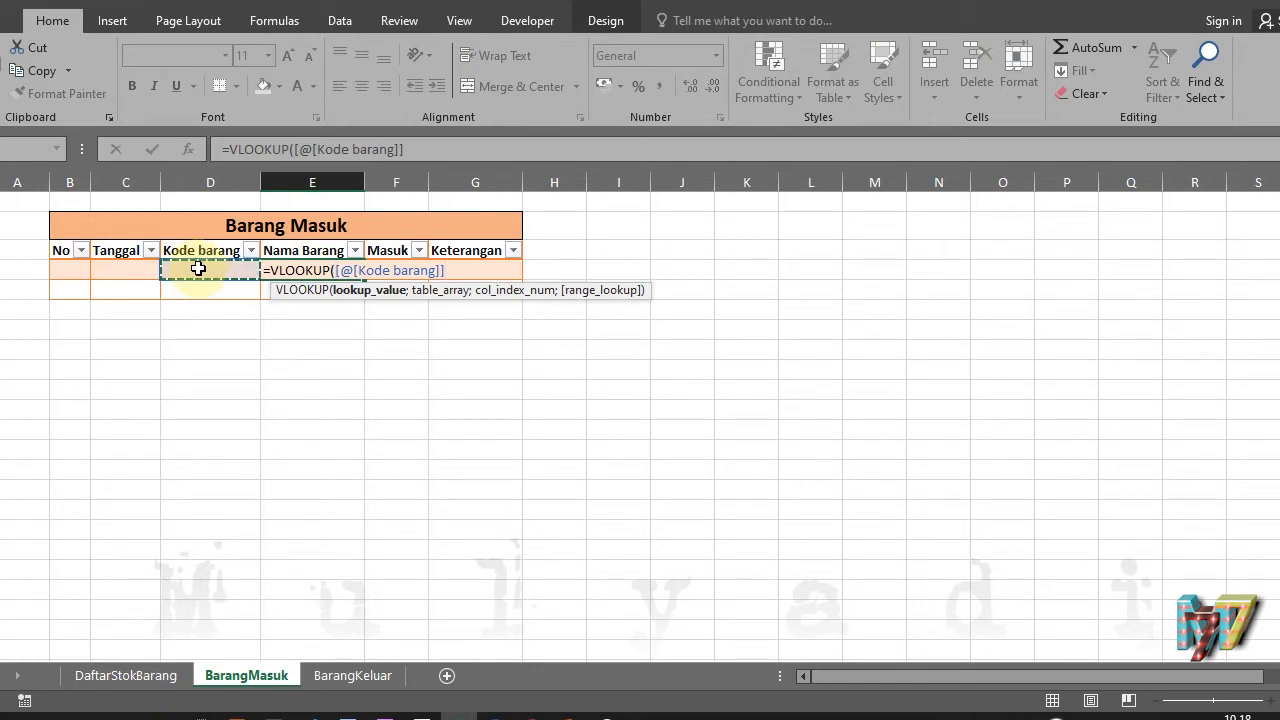
{"action": "type", "text": ";"}
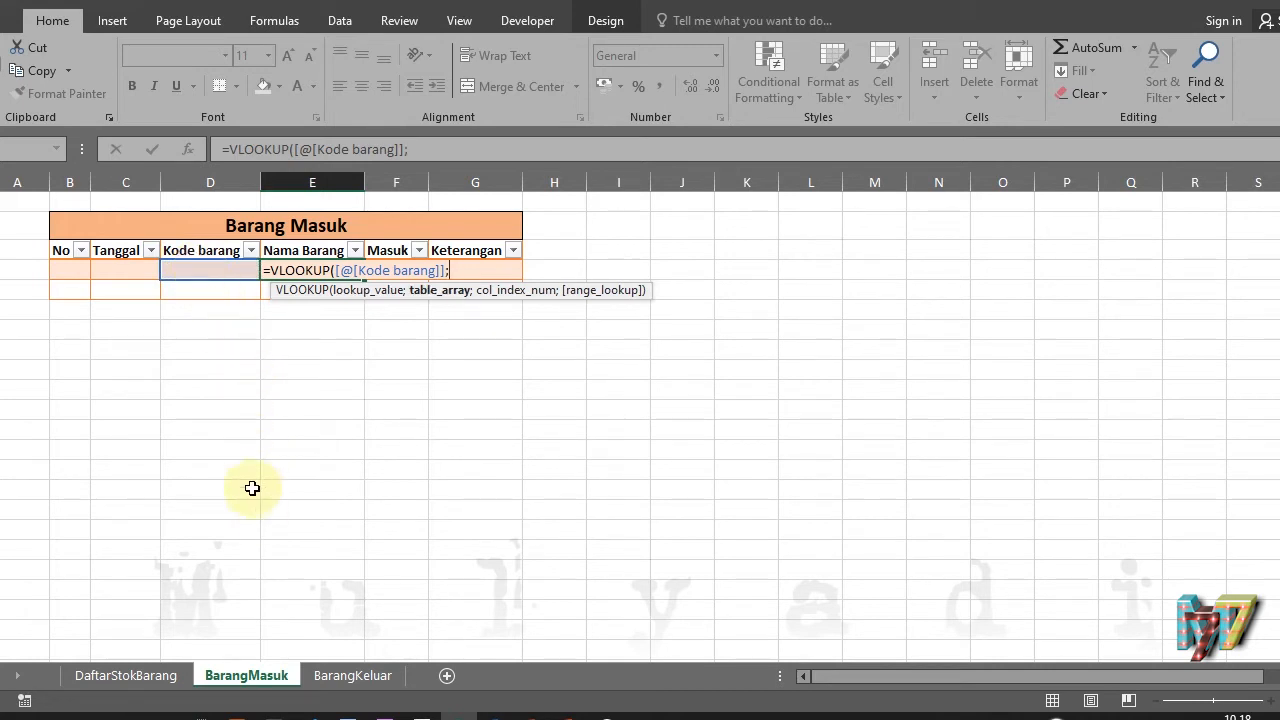
Complete BarangMasuk's VLOOKUP with DaftarStokBarang's Kode Barang and Nama Barang columns as table array, column index 2 and range lookup 0
{"action": "left_click", "coordinate": [139, 677]}
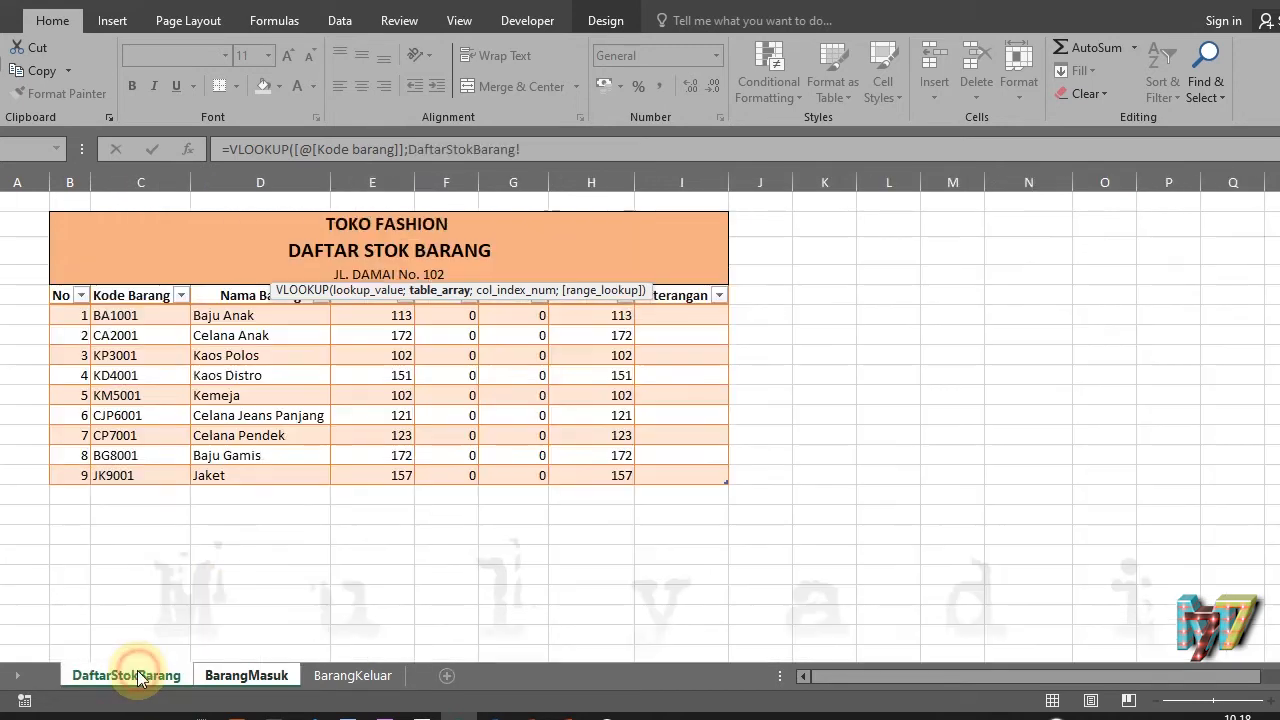
{"action": "left_click", "coordinate": [117, 315]}
{"action": "left_click_drag", "start_coordinate": [199, 345], "coordinate": [246, 467]}
{"action": "type", "text": ";2;0"}
{"action": "key", "text": "Return"}
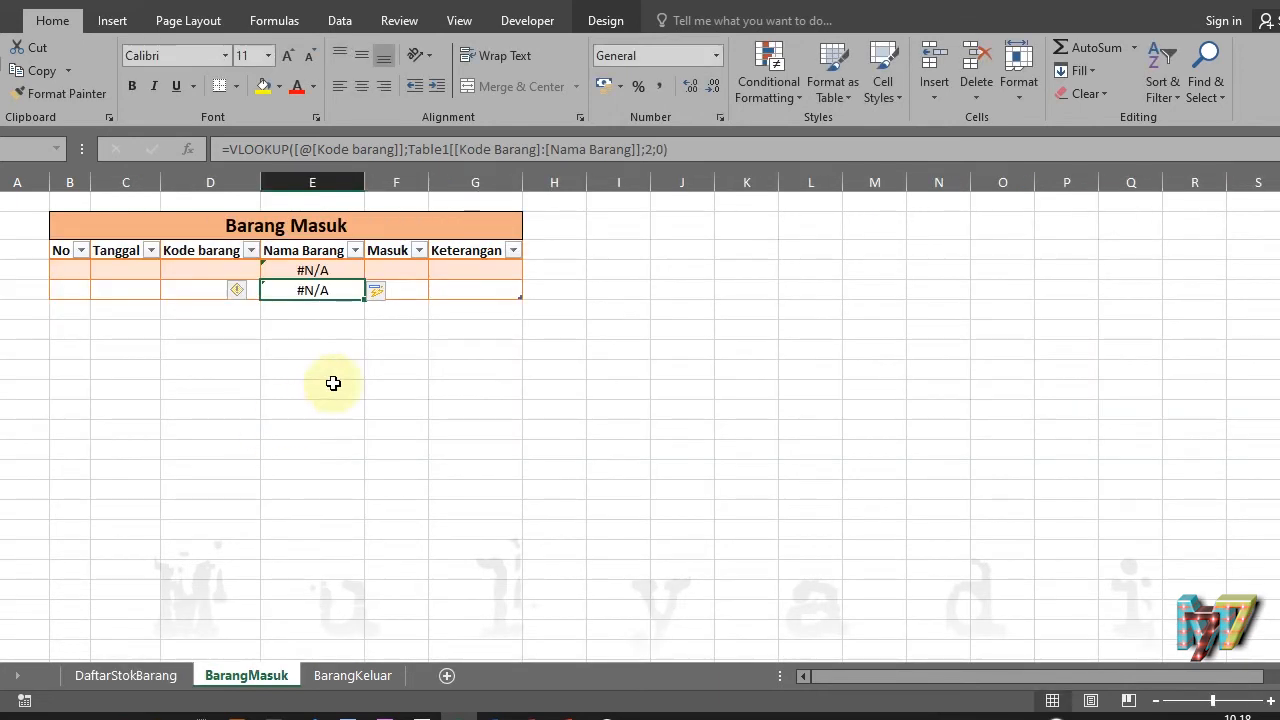
Wrap the VLOOKUP in BarangMasuk's first Nama Barang cell in IFERROR with an empty string ("") as the error value
{"action": "left_click", "coordinate": [287, 267]}
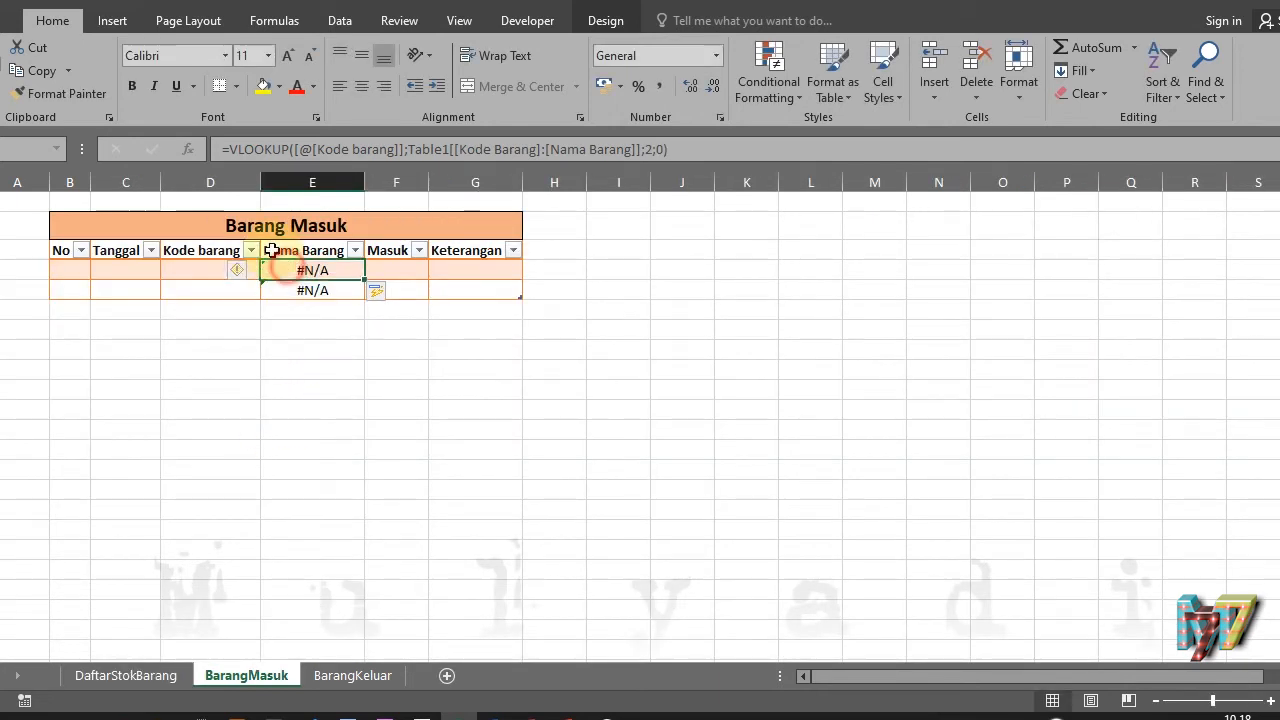
{"action": "left_click", "coordinate": [231, 149]}
{"action": "type", "text": "if"}
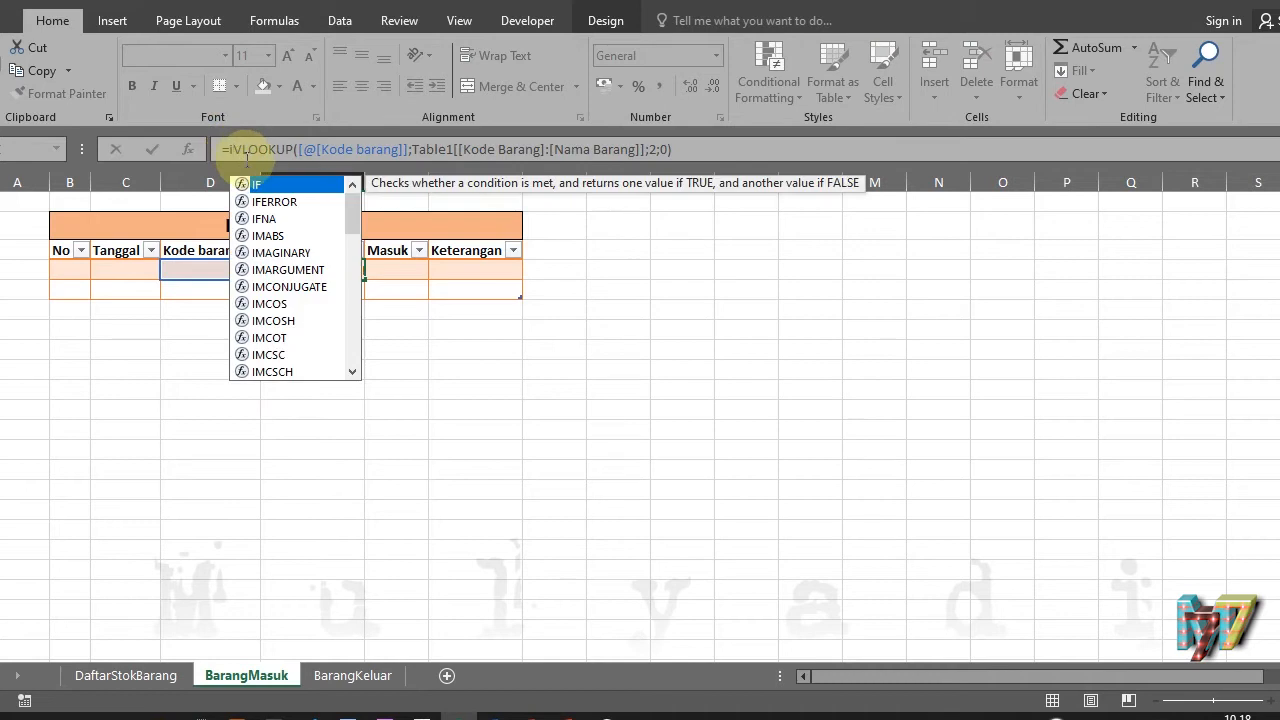
{"action": "double_click", "coordinate": [277, 203]}
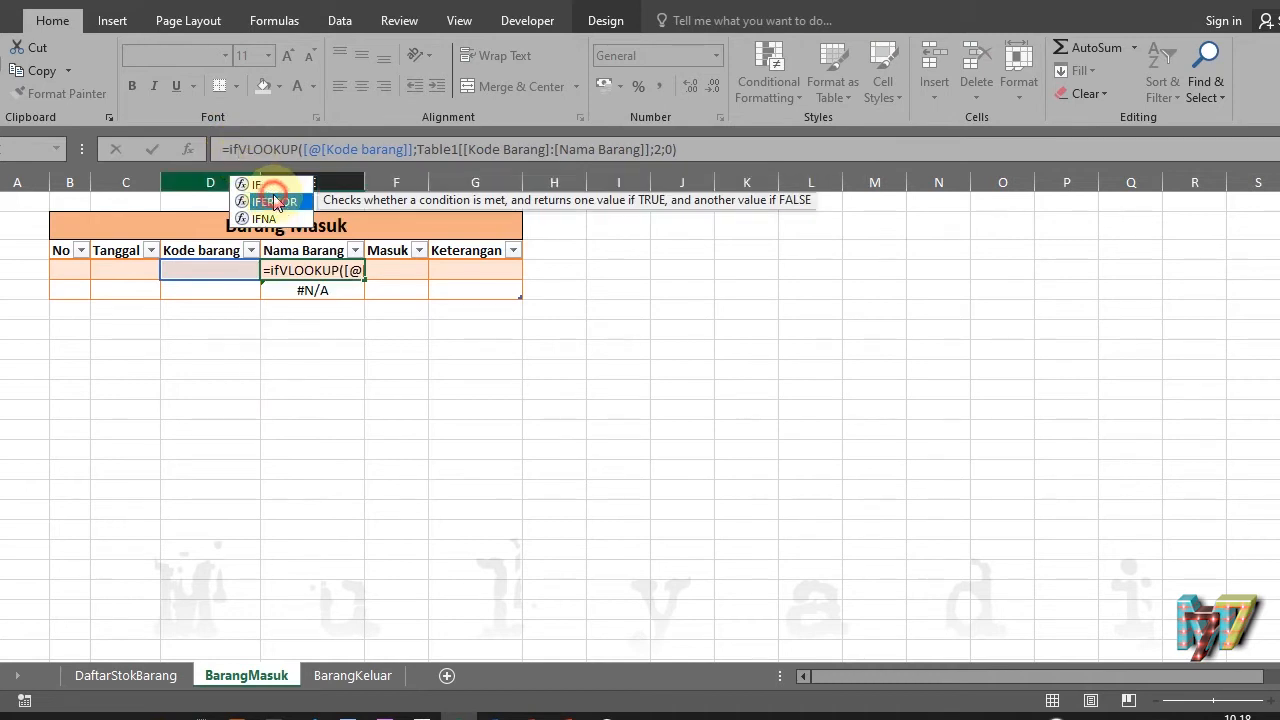
{"action": "left_click", "coordinate": [766, 140]}
{"action": "type", "text": ";"}
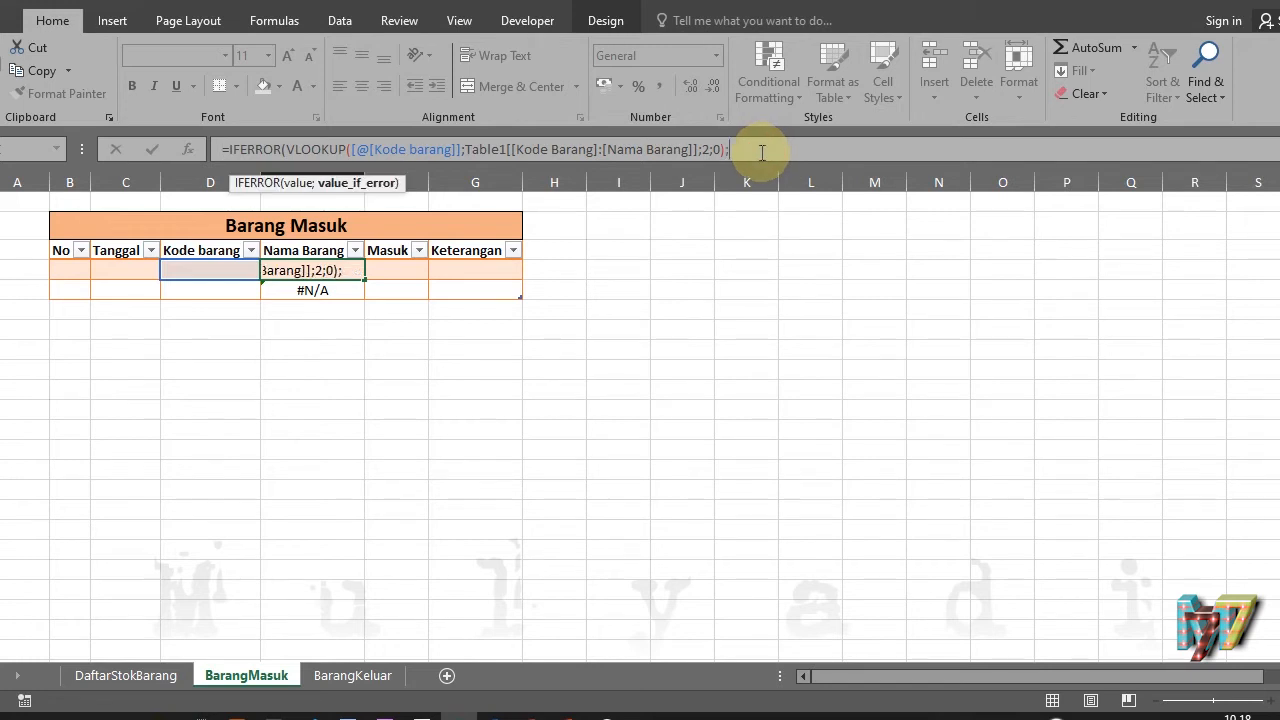
{"action": "type", "text": "\"\")"}
{"action": "key", "text": "Return"}
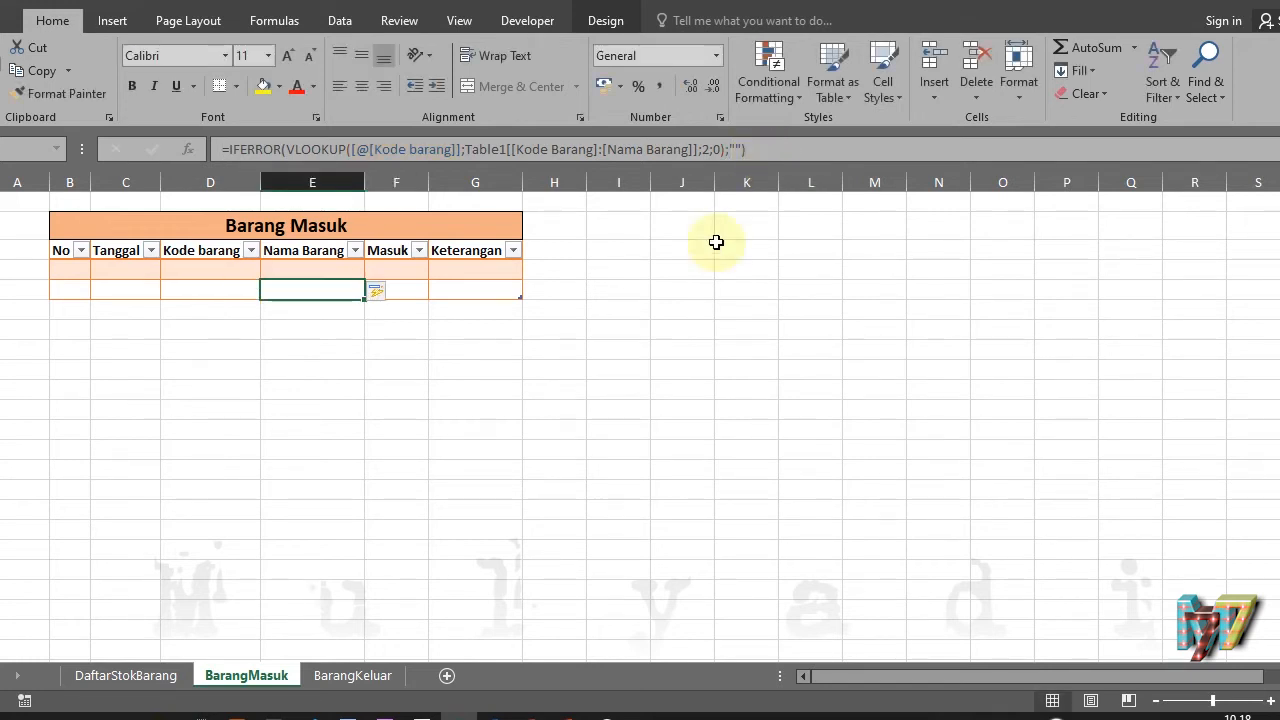
Start a VLOOKUP in the first Nama Barang cell of the BarangKeluar sheet with the Kode barang cell as lookup value
{"action": "left_click", "coordinate": [352, 676]}
{"action": "left_click", "coordinate": [279, 266]}
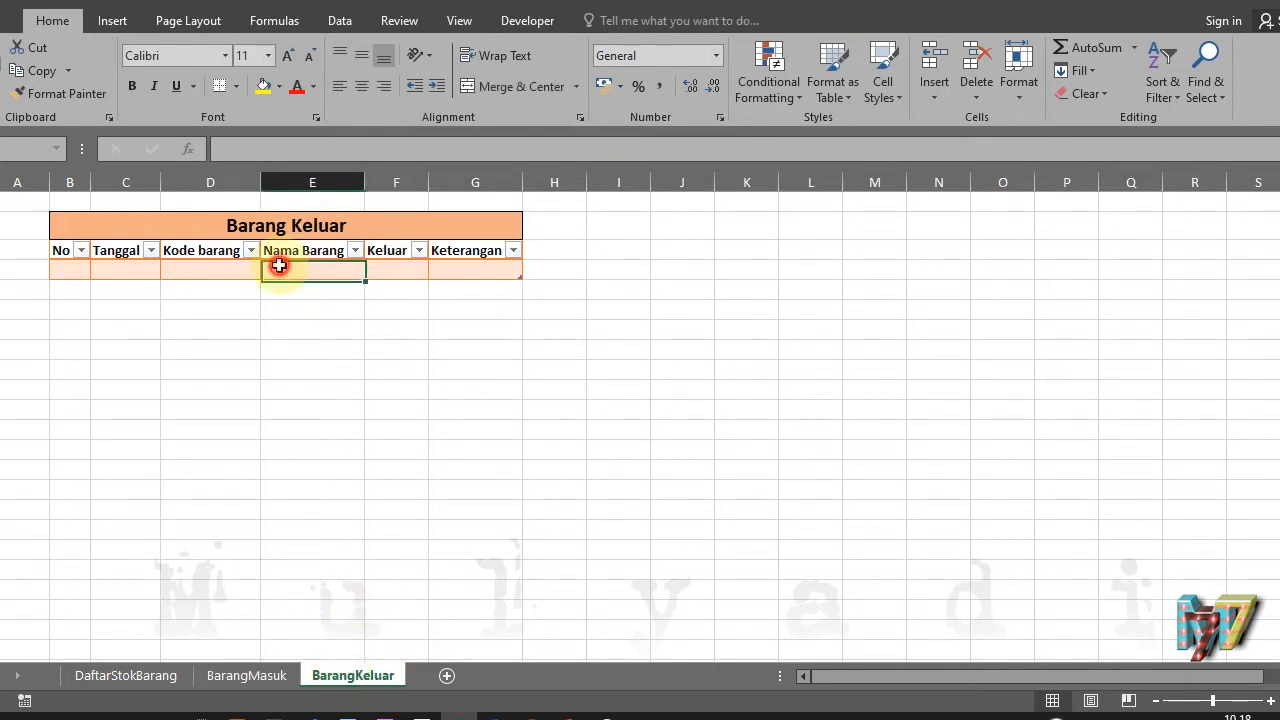
{"action": "type", "text": "=v"}
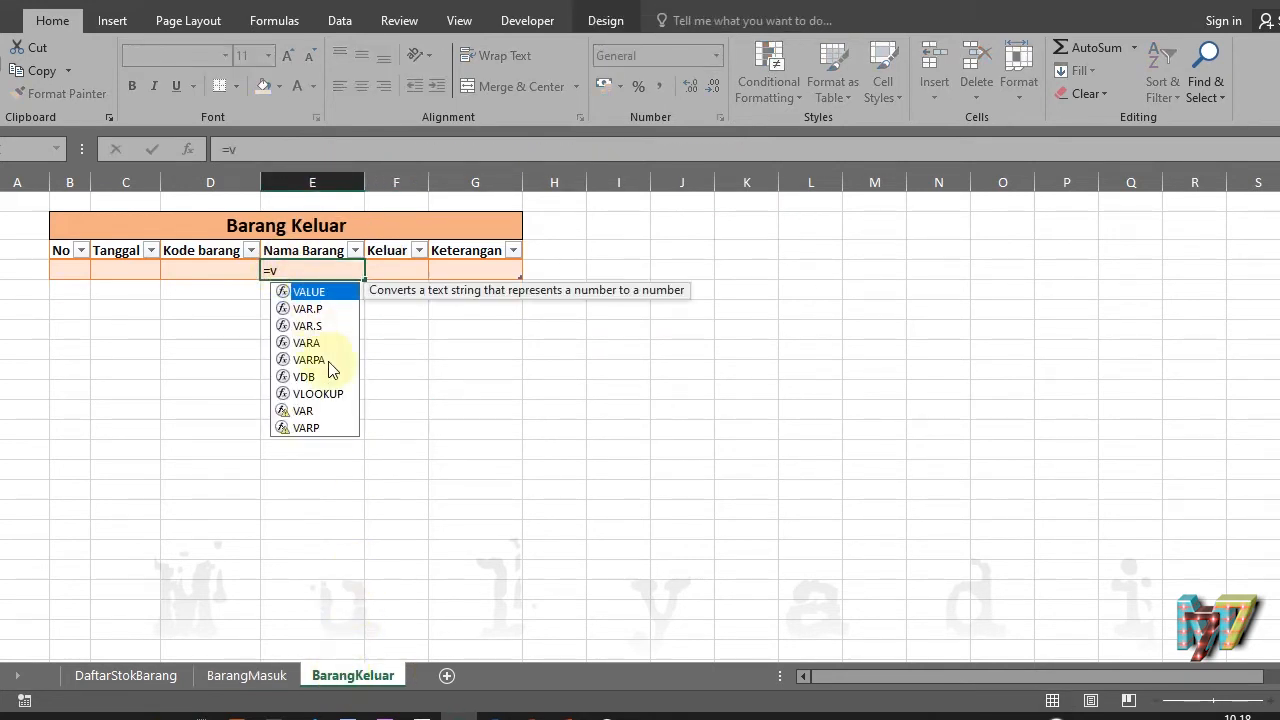
{"action": "double_click", "coordinate": [326, 395]}
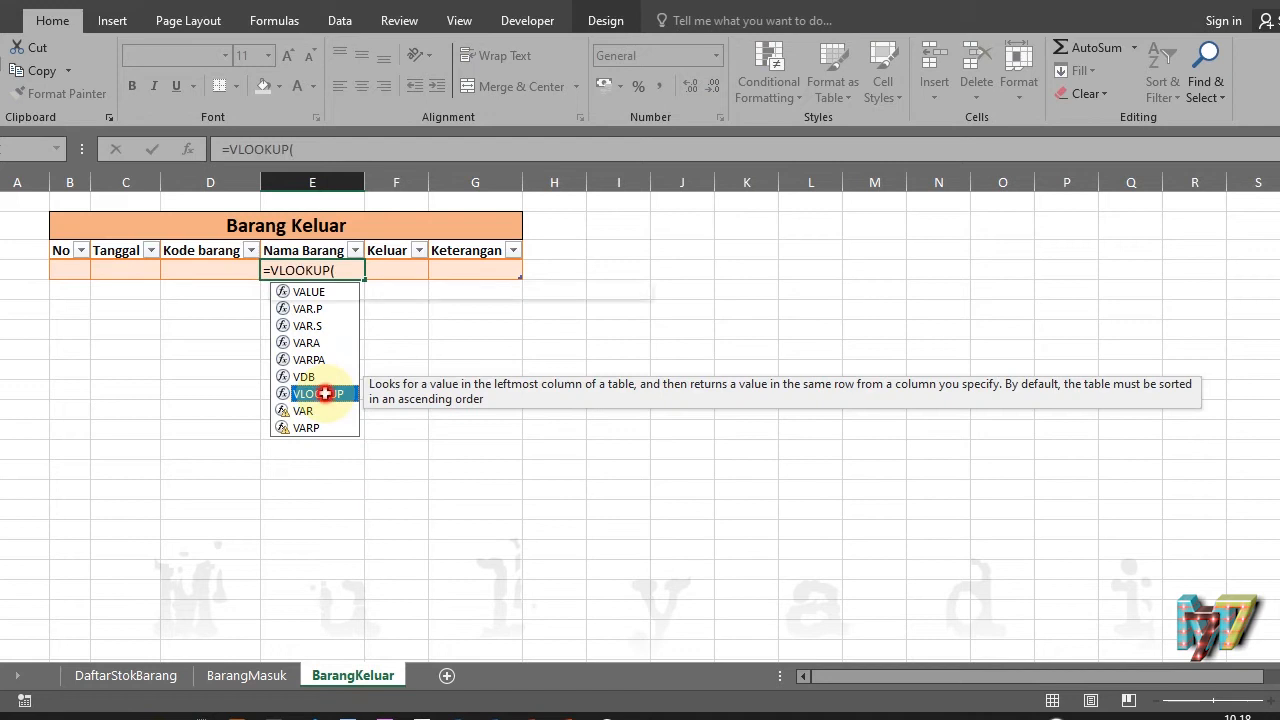
{"action": "left_click", "coordinate": [190, 268]}
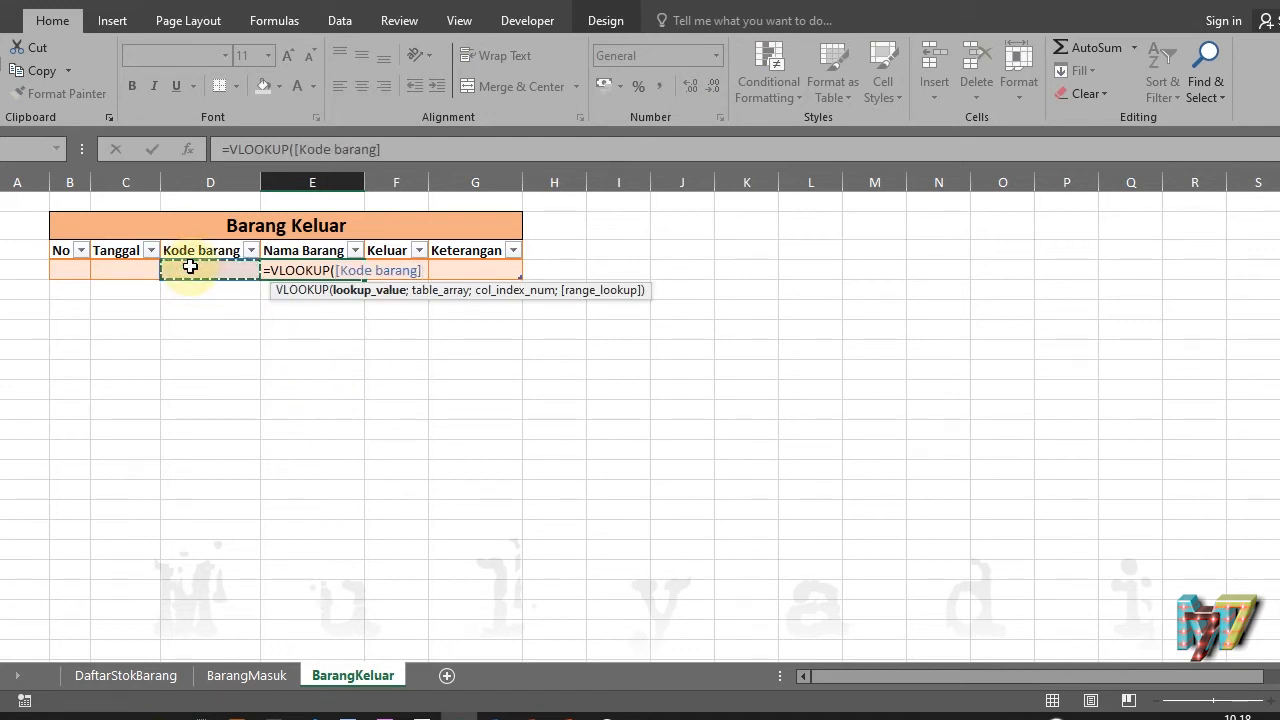
{"action": "type", "text": ";"}
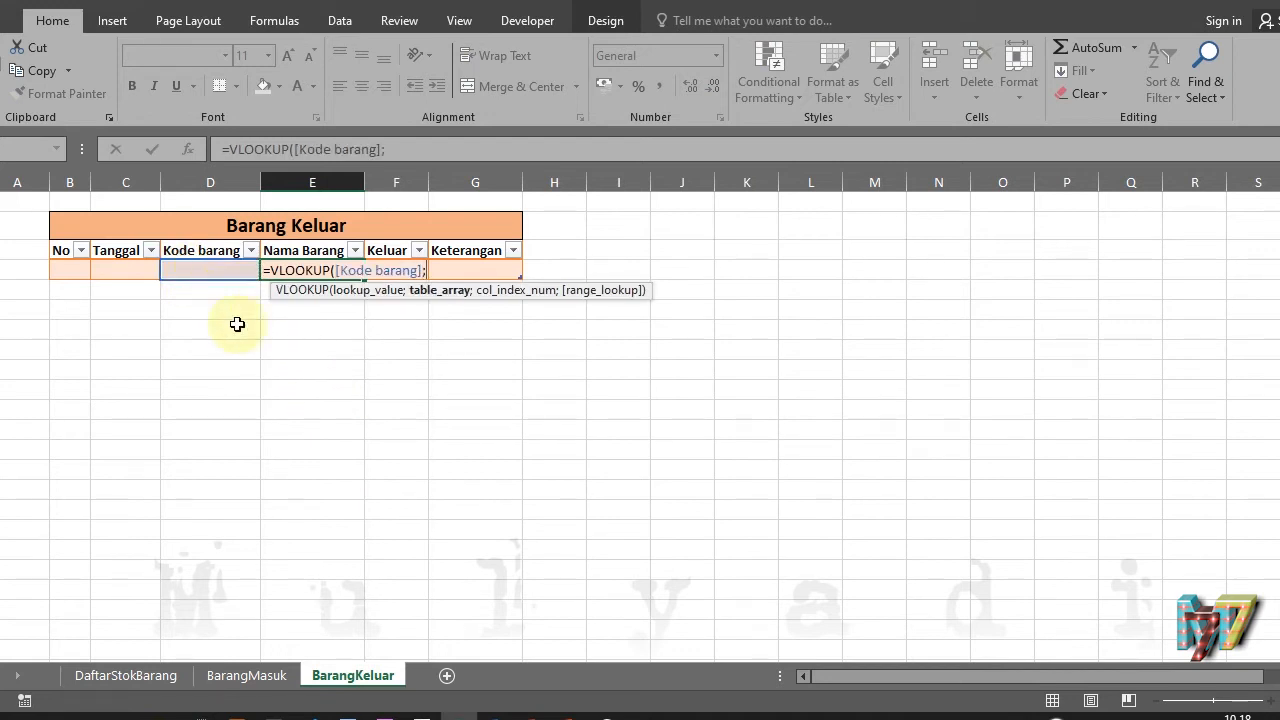
Complete BarangKeluar's VLOOKUP with DaftarStokBarang's Kode Barang and Nama Barang columns as table array, column index 2 and range lookup 0
{"action": "left_click", "coordinate": [128, 672]}
{"action": "left_click_drag", "start_coordinate": [124, 315], "coordinate": [254, 470]}
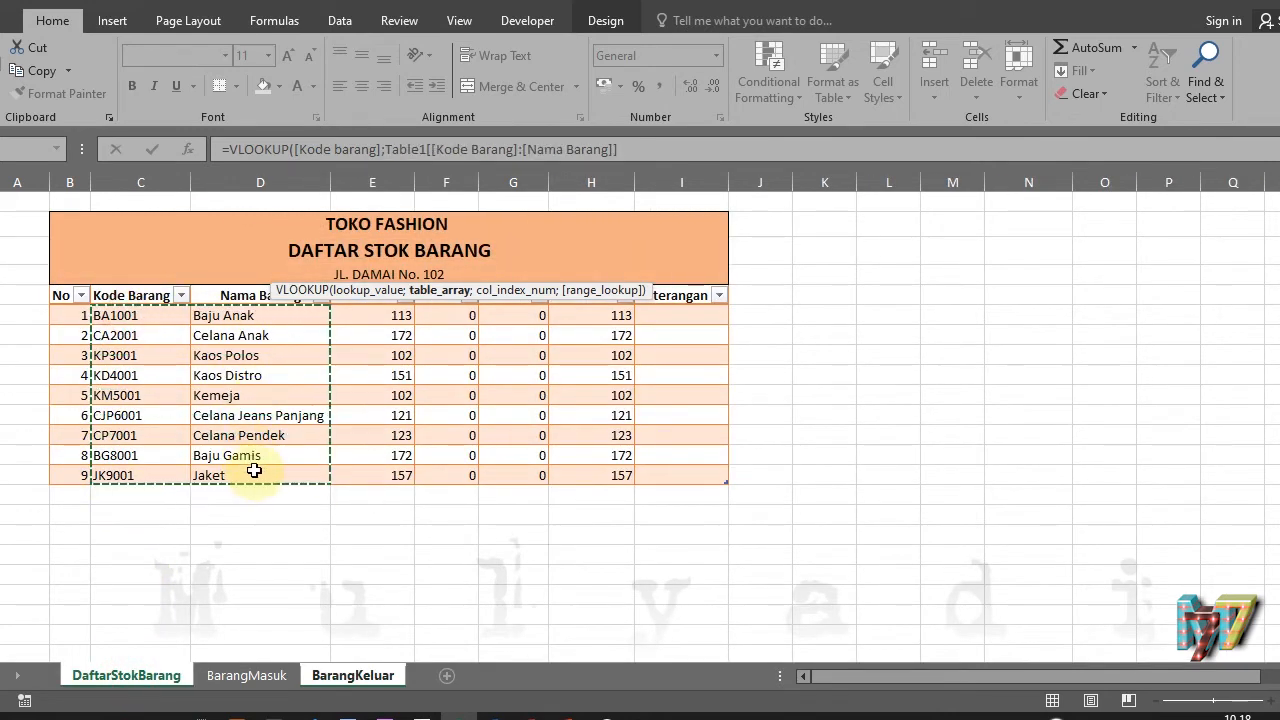
{"action": "type", "text": ";"}
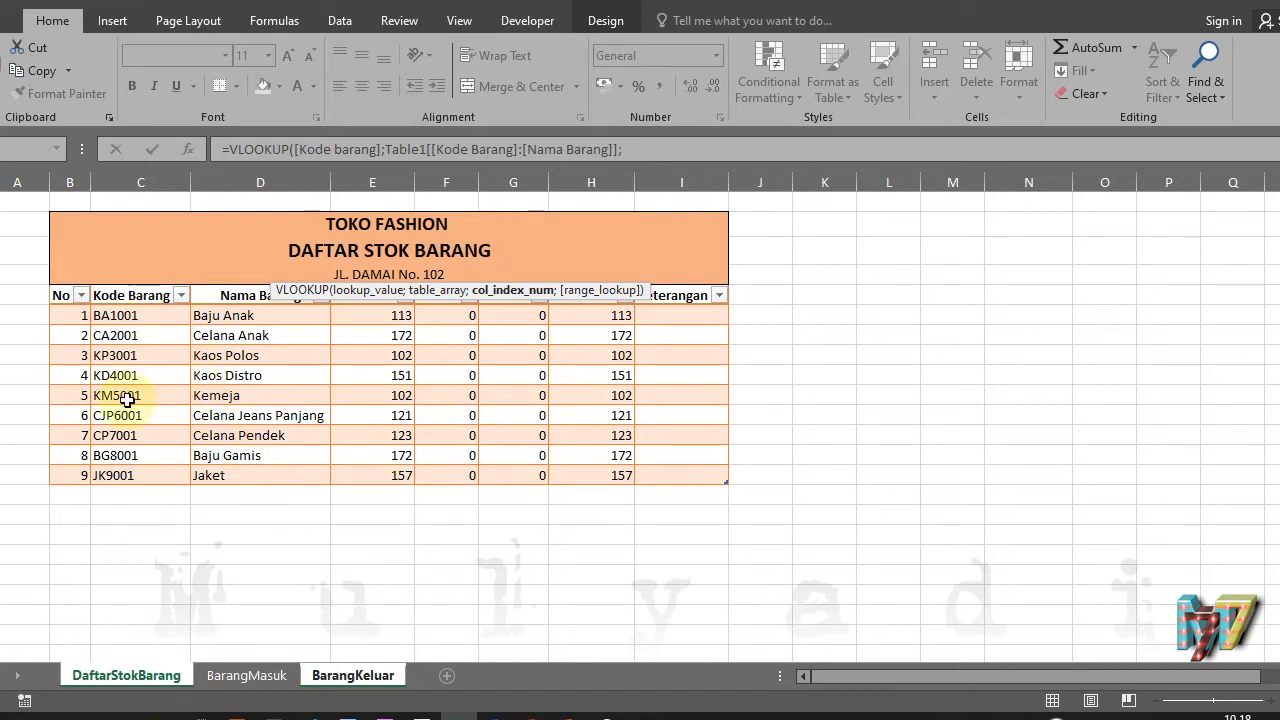
{"action": "type", "text": "2;0"}
{"action": "key", "text": "Return"}
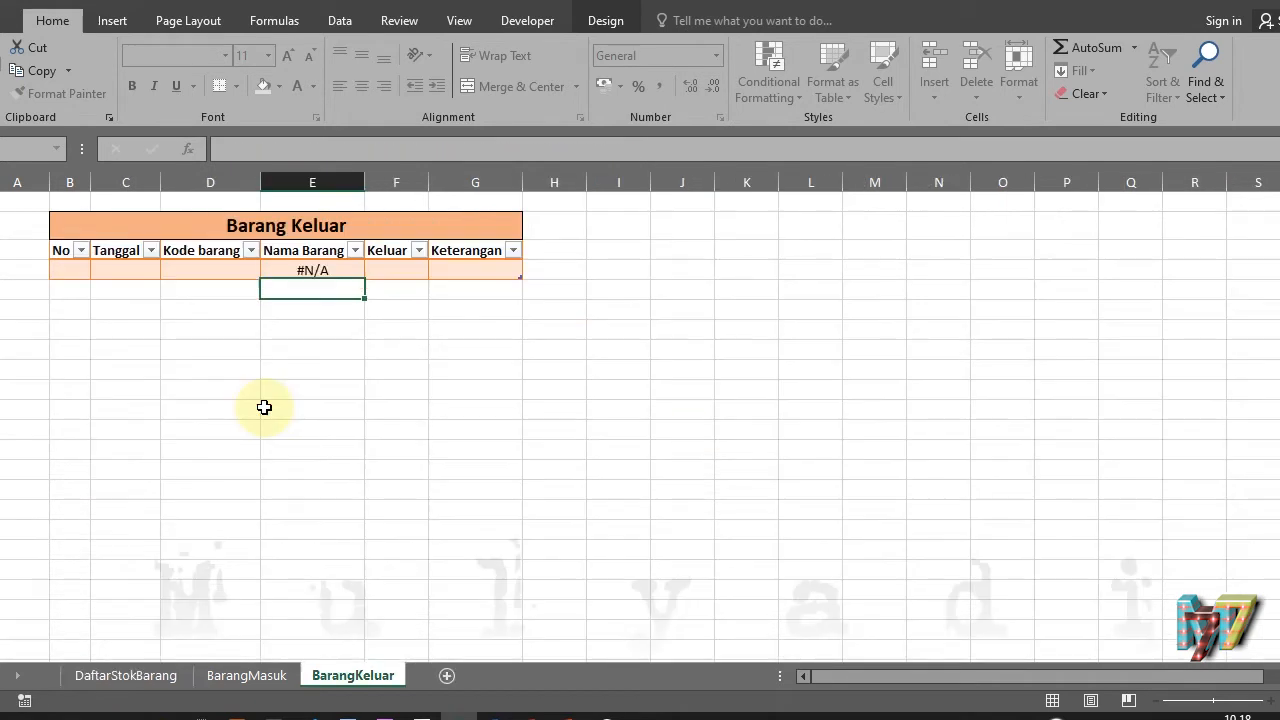
Wrap the VLOOKUP in BarangKeluar's Nama Barang cell in IFERROR with an empty string ("") as the error value
{"action": "left_click", "coordinate": [310, 268]}
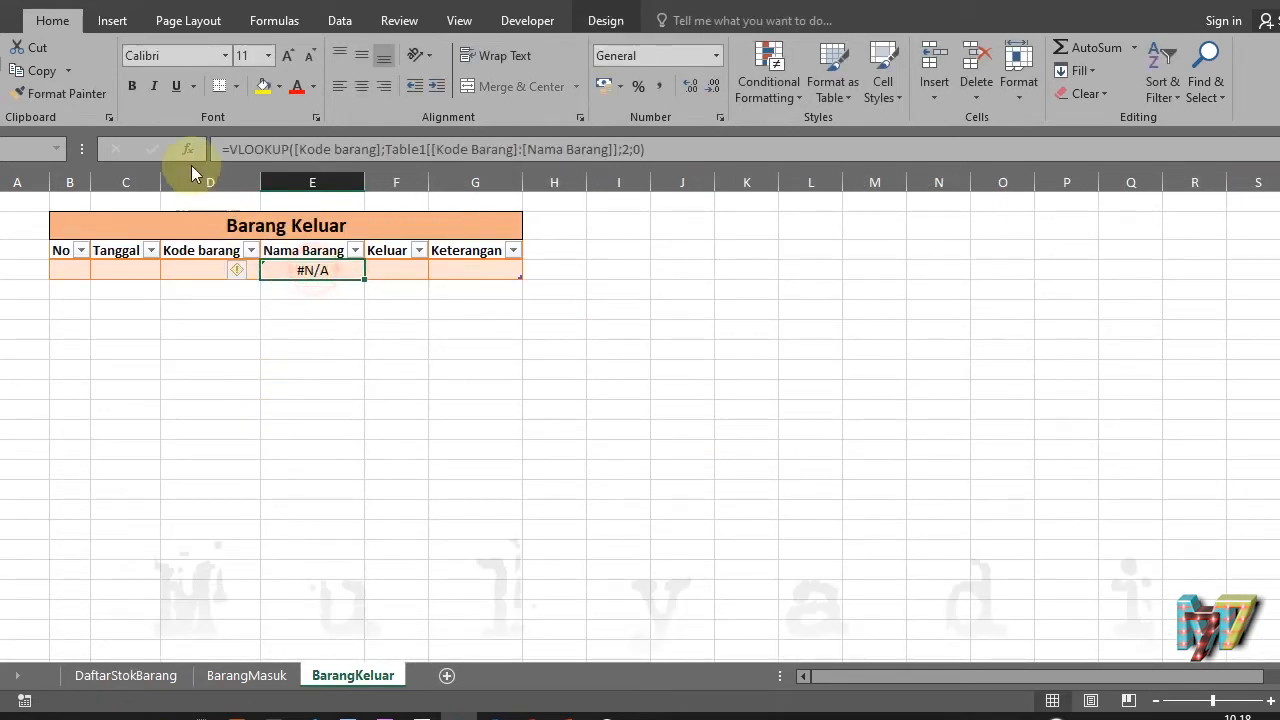
{"action": "left_click", "coordinate": [231, 149]}
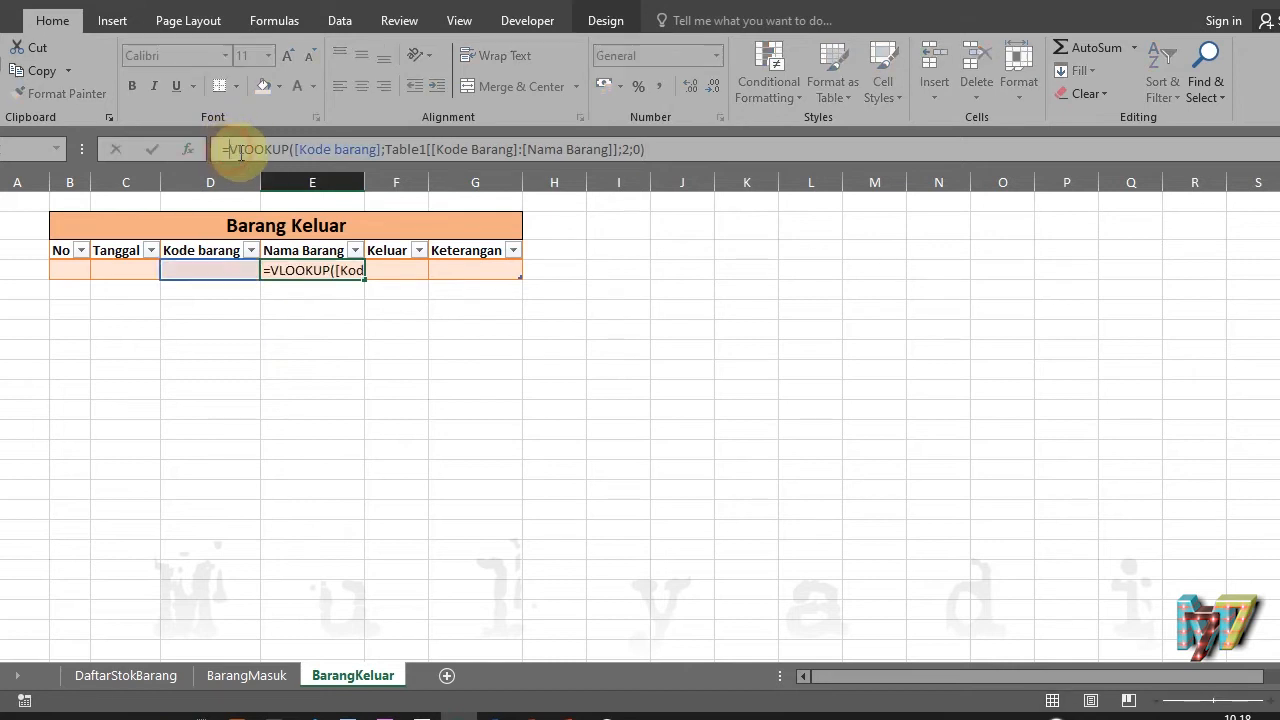
{"action": "type", "text": "if"}
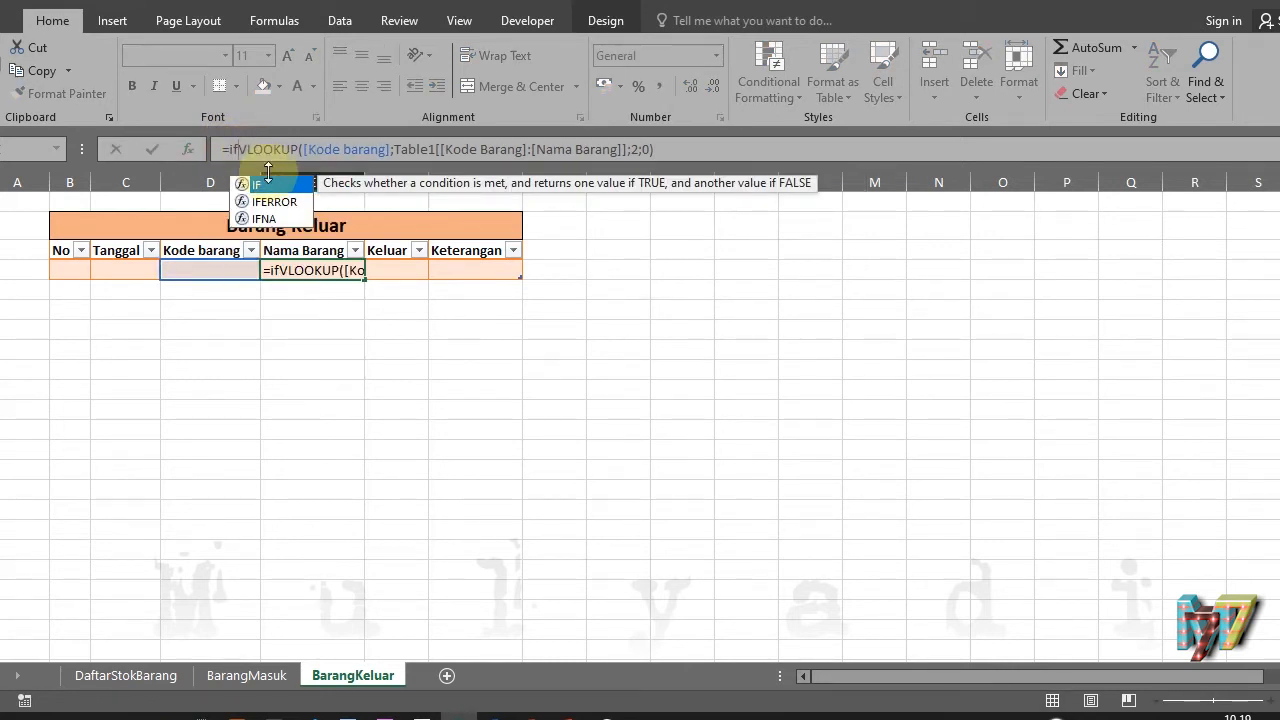
{"action": "double_click", "coordinate": [270, 203]}
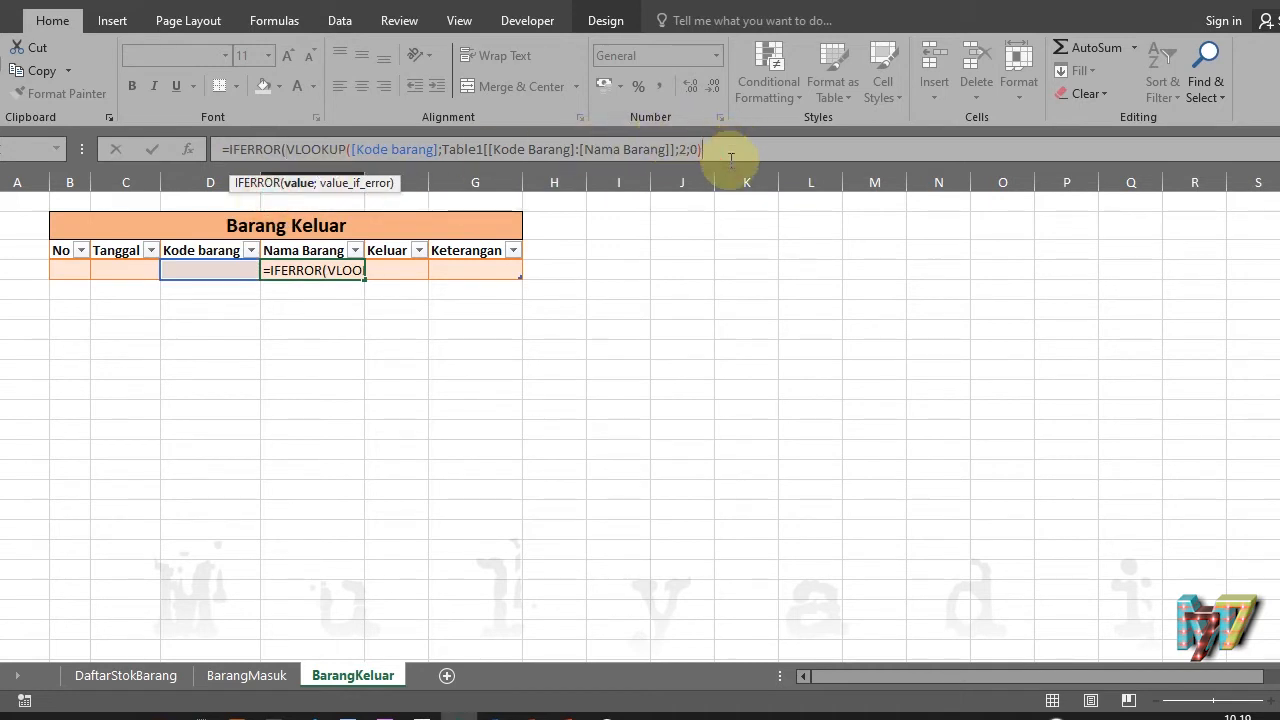
{"action": "type", "text": ";\"\")"}
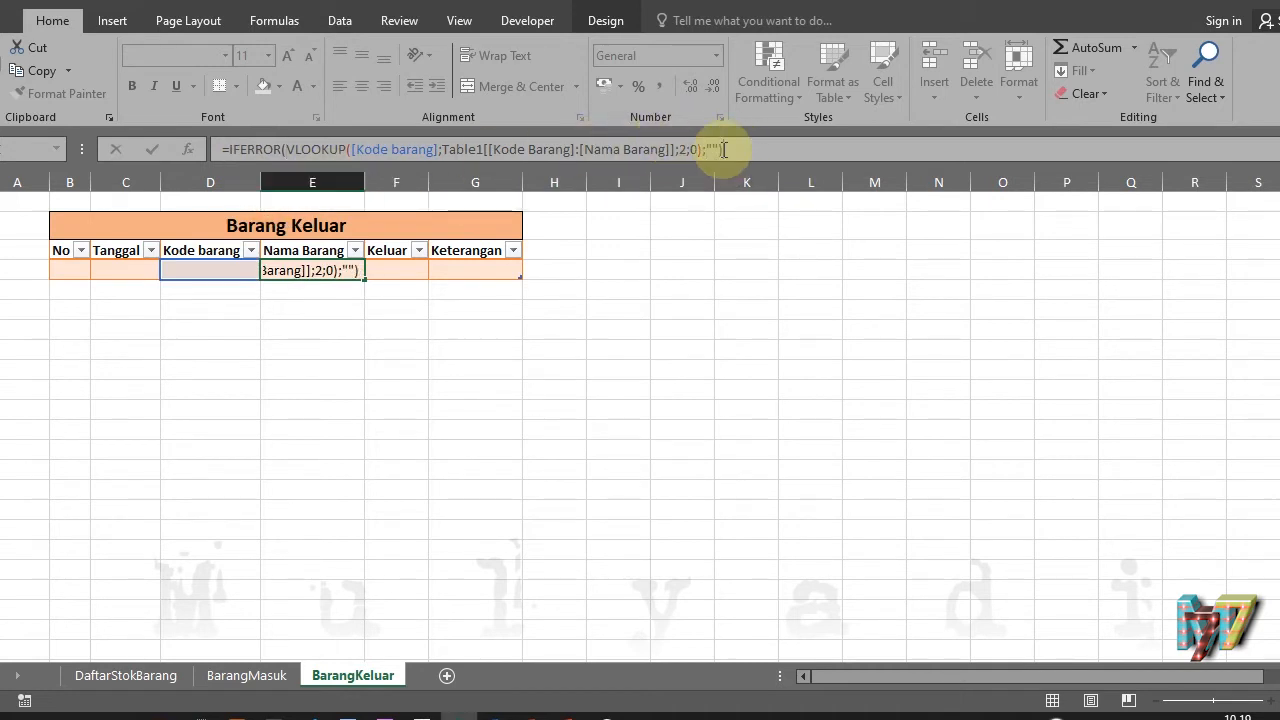
{"action": "key", "text": "Return"}
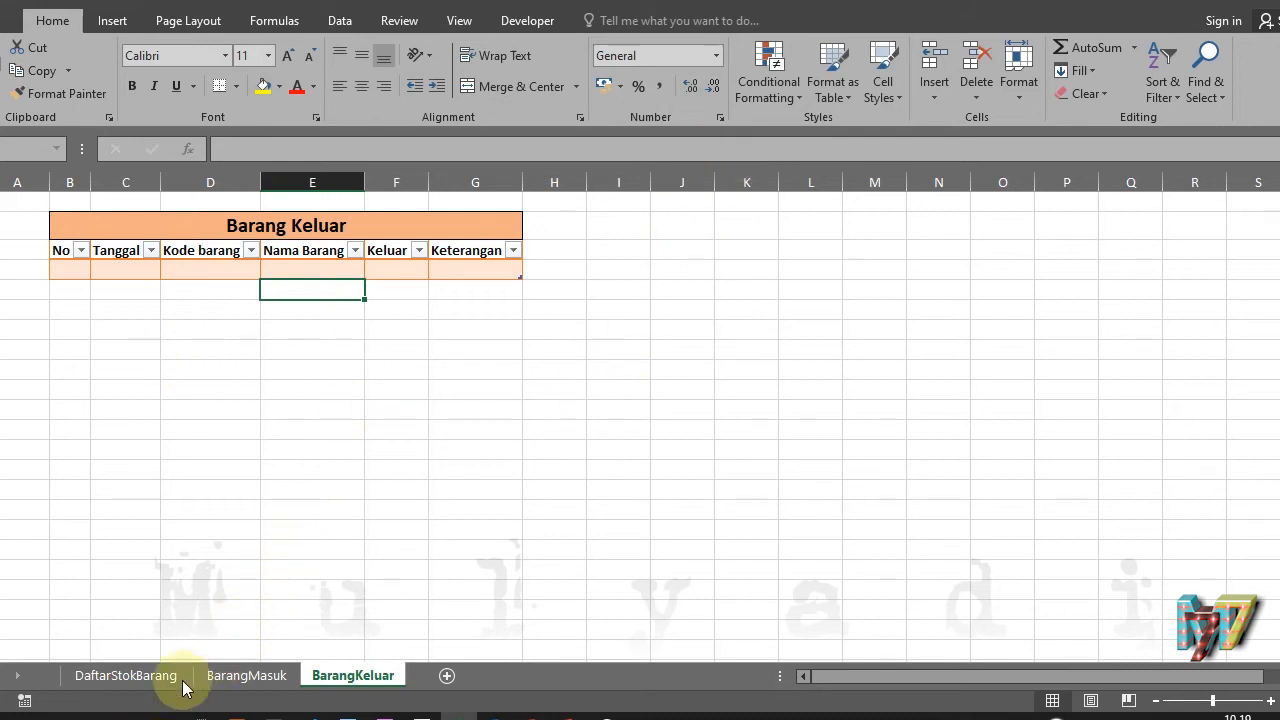
Enter No 1 and Tanggal 30/03/2020 in the first row of the BarangMasuk table
{"action": "left_click", "coordinate": [140, 677]}
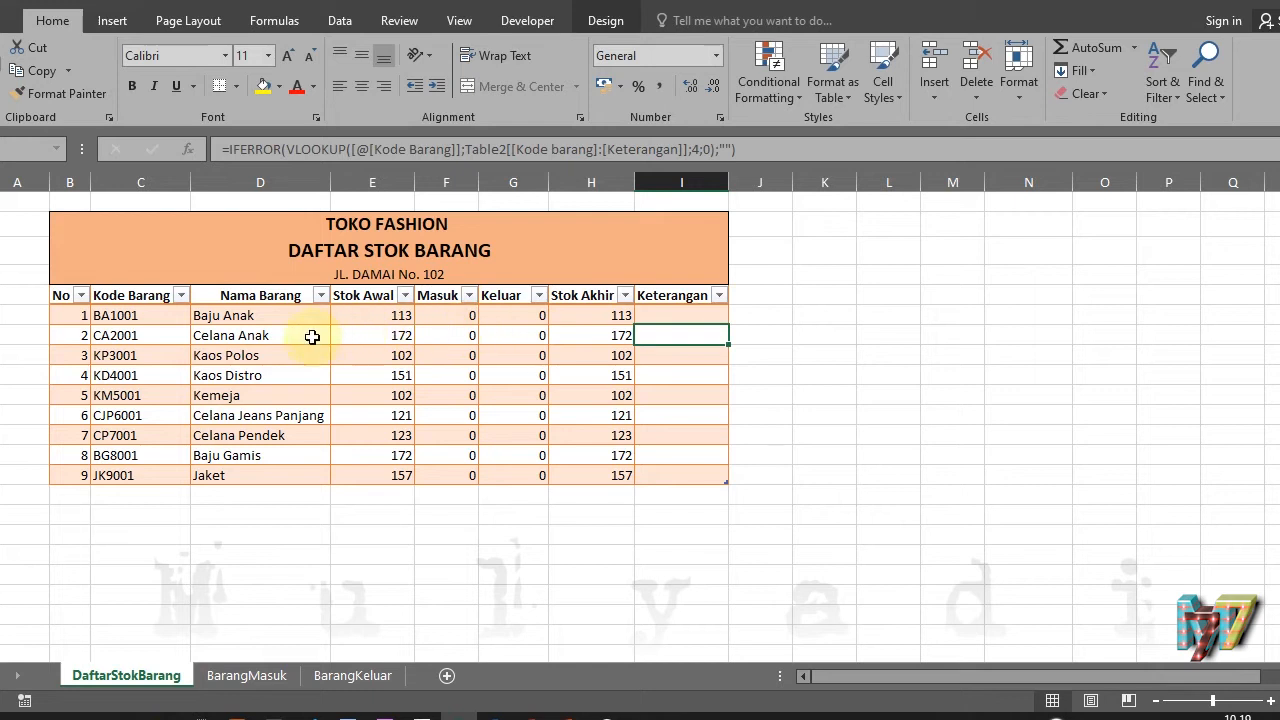
{"action": "left_click", "coordinate": [230, 675]}
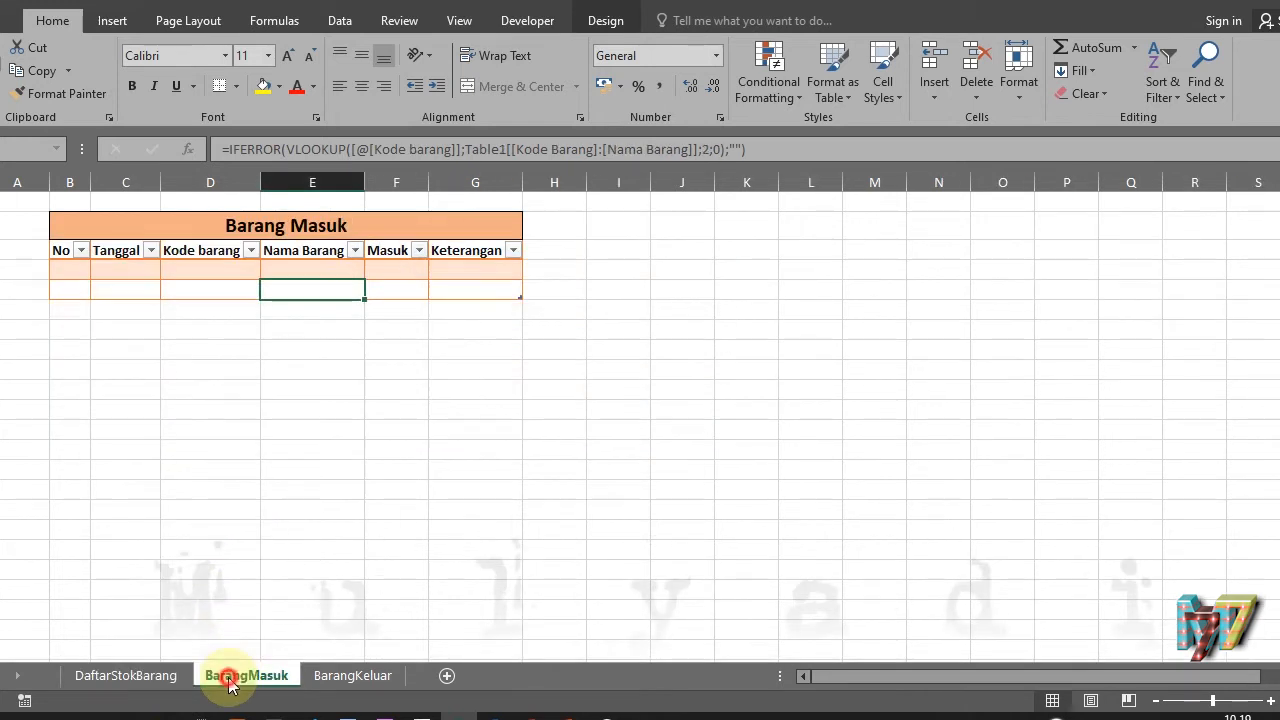
{"action": "left_click", "coordinate": [64, 268]}
{"action": "type", "text": "1"}
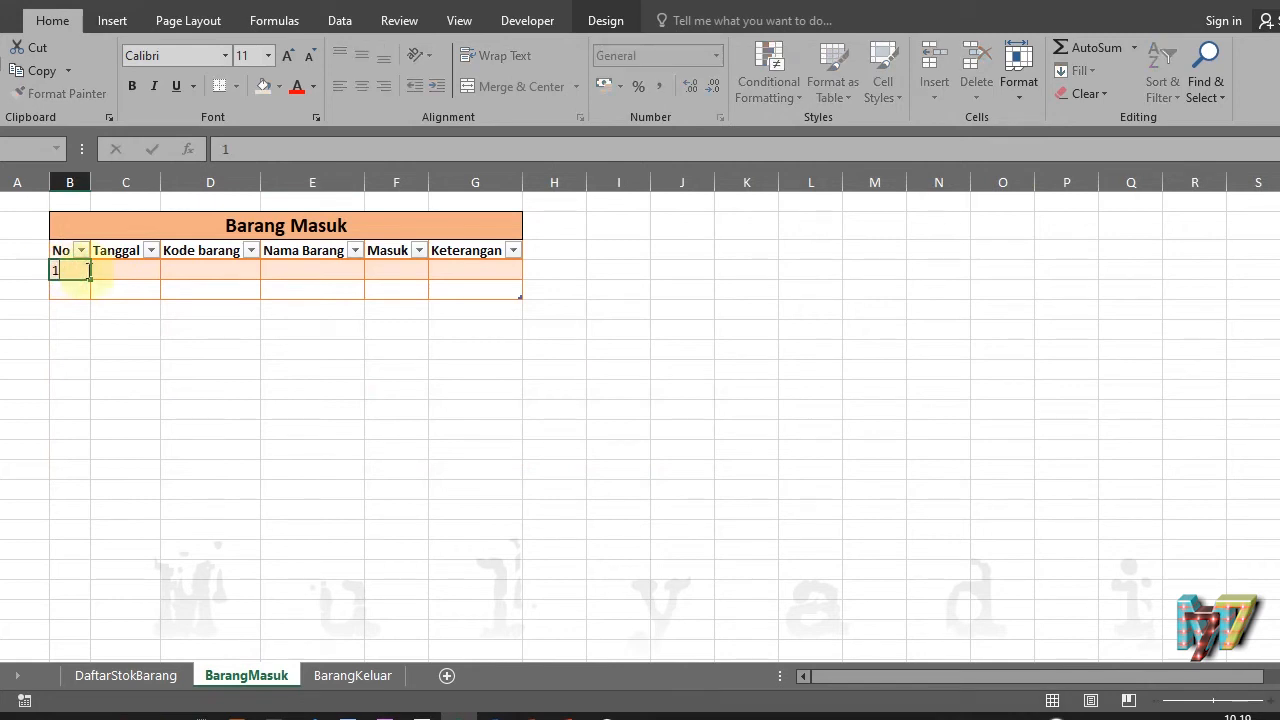
{"action": "left_click", "coordinate": [121, 272]}
{"action": "type", "text": "3"}
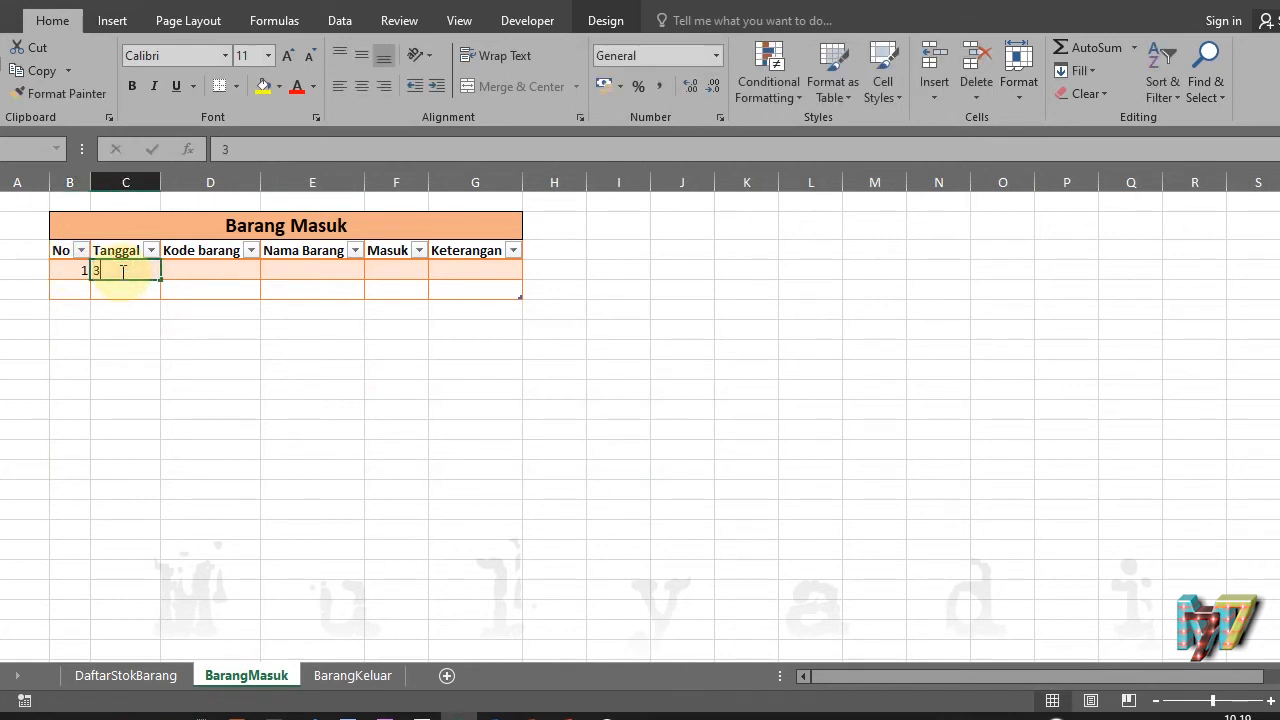
{"action": "type", "text": "0/03/2020"}
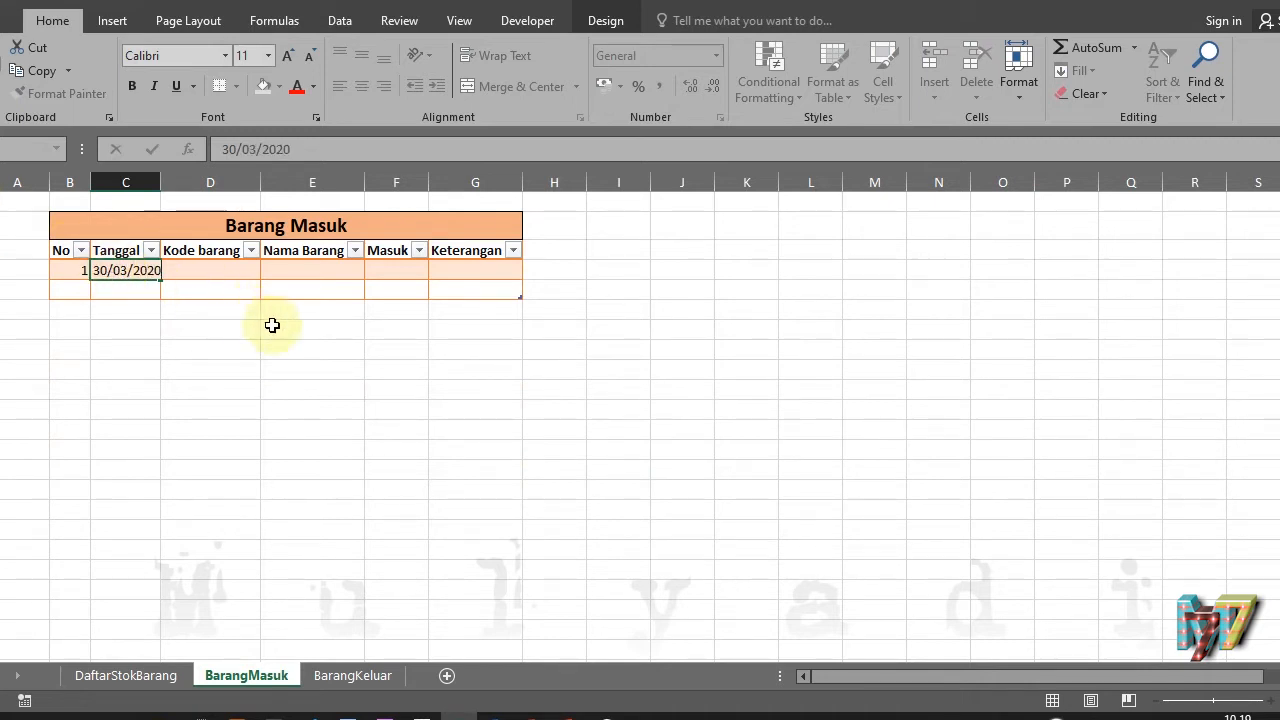
{"action": "key", "text": "Return"}
Enter BA1001 as the Kode barang in BarangMasuk's first row
{"action": "left_click", "coordinate": [215, 271]}
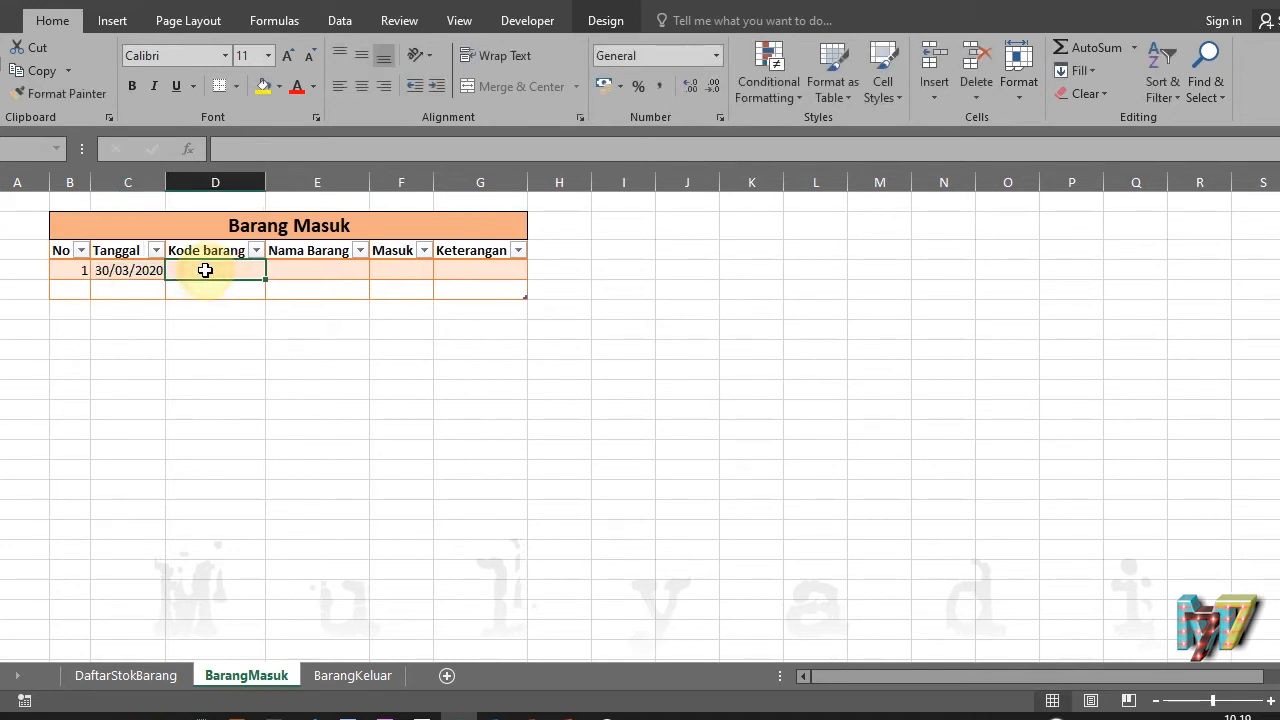
{"action": "type", "text": "BA100"}
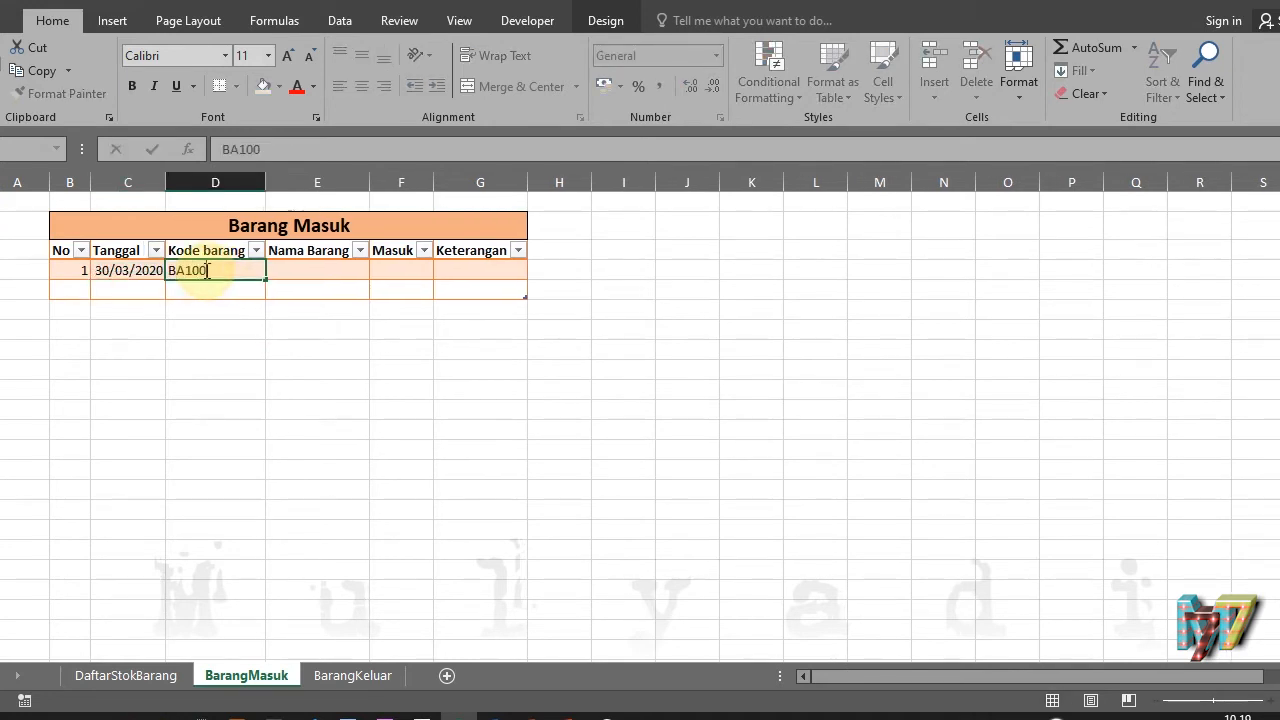
{"action": "type", "text": "1"}
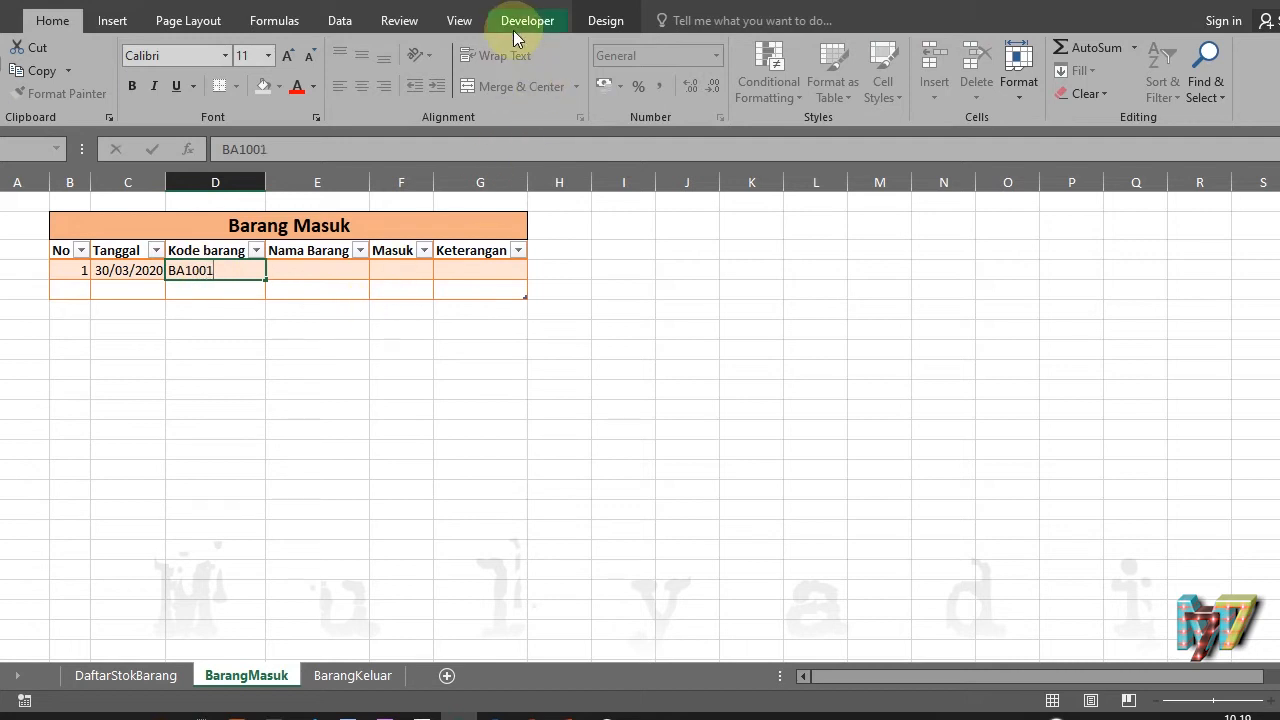
{"action": "key", "text": "Tab"}
{"action": "type", "text": "Baju Anak"}
{"action": "key", "text": "Return"}
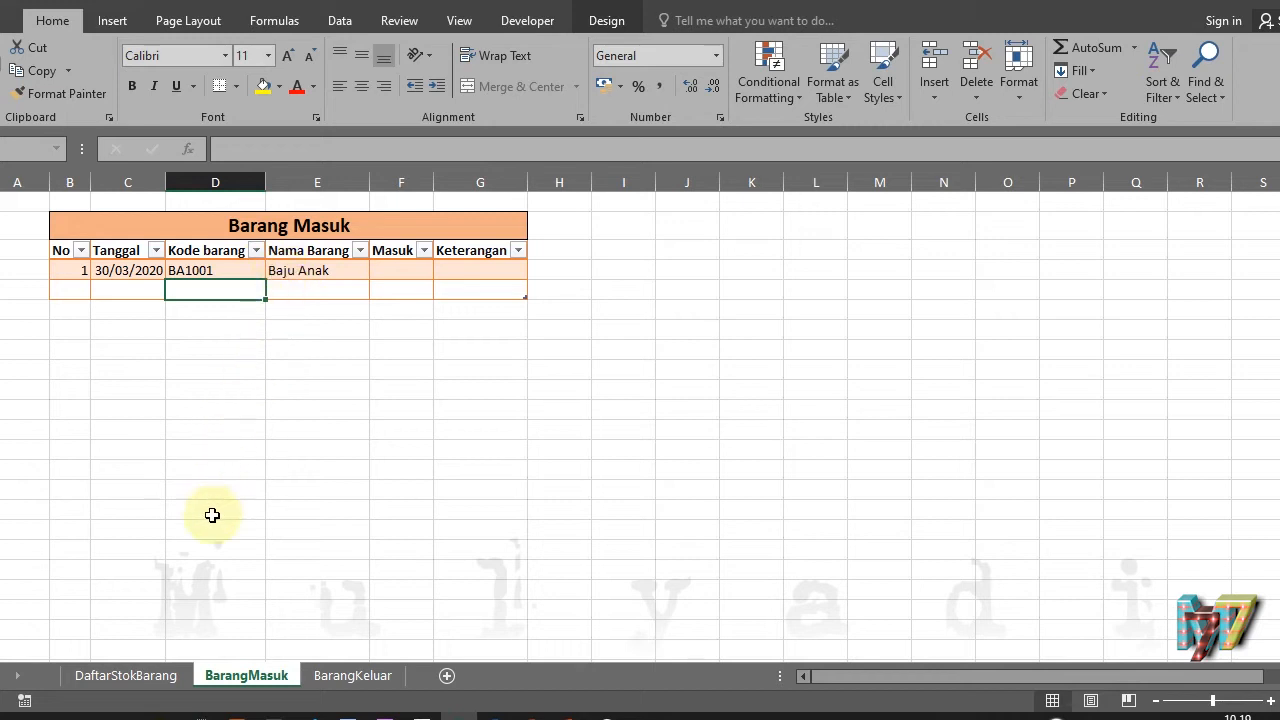
Check the BA1001 row on DaftarStokBarang and enter 50 as the Masuk quantity in BarangMasuk's first row
{"action": "left_click", "coordinate": [126, 675]}
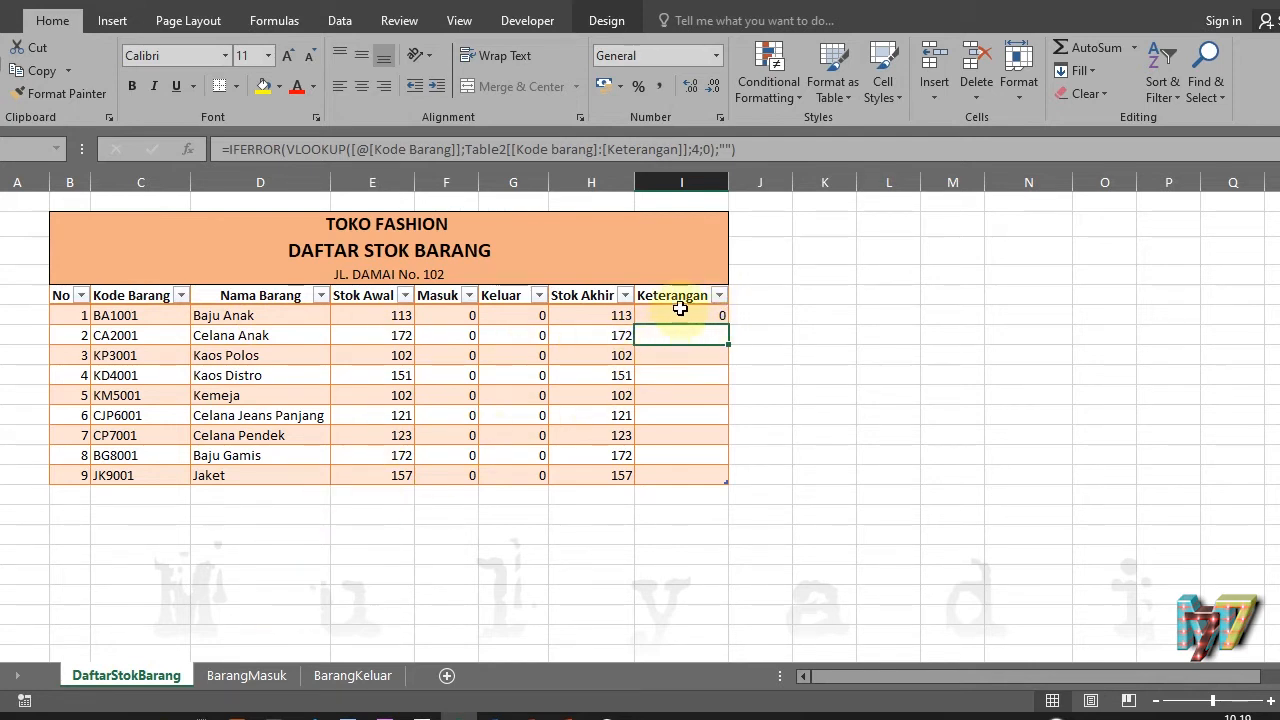
{"action": "left_click", "coordinate": [232, 678]}
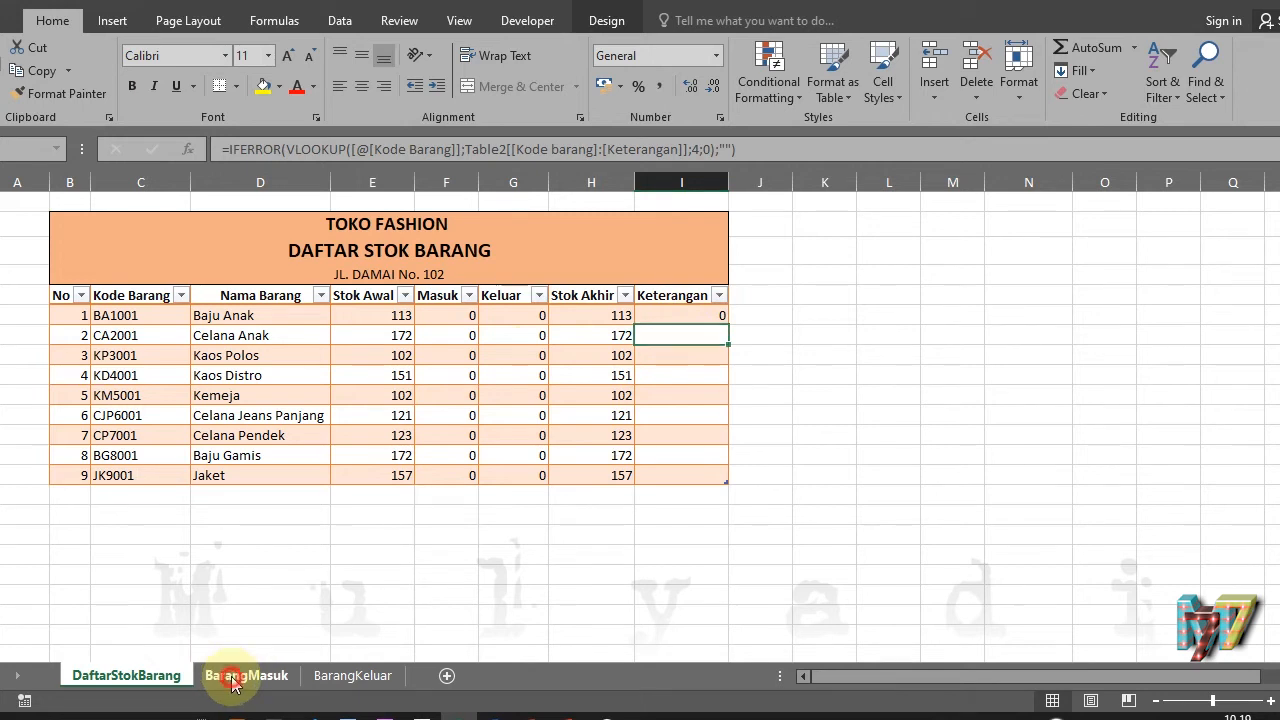
{"action": "left_click", "coordinate": [401, 268]}
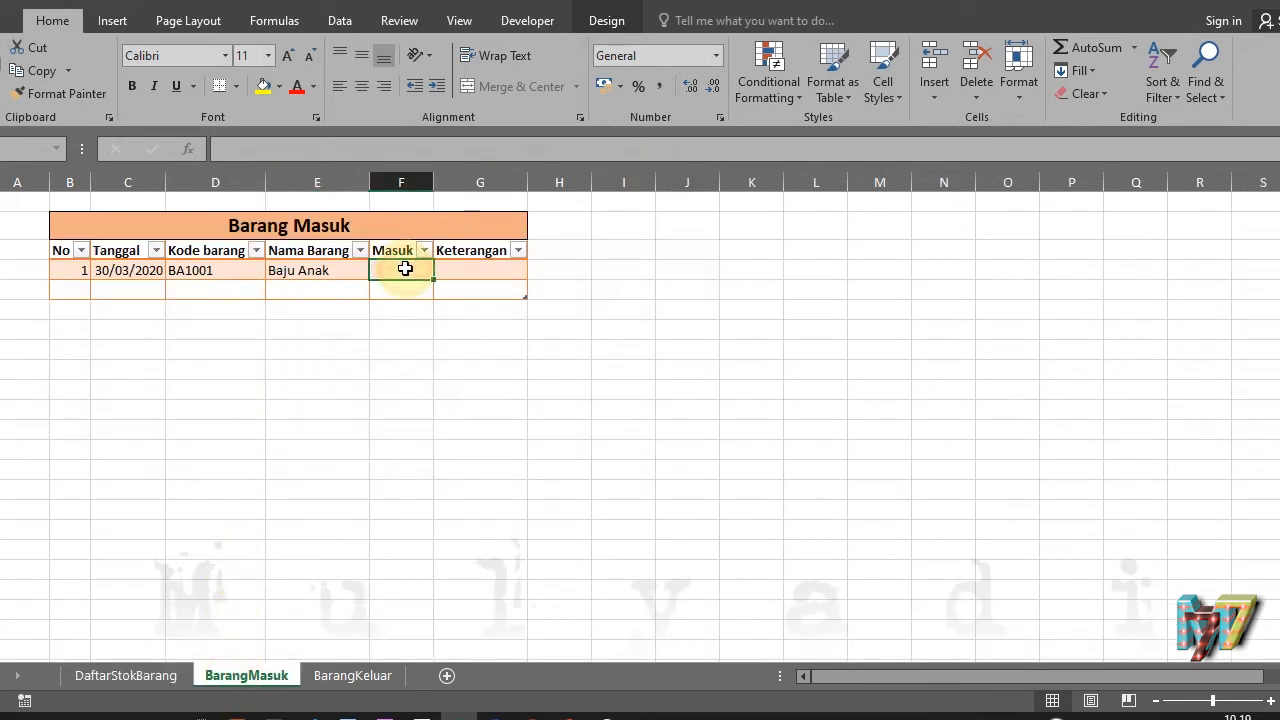
{"action": "type", "text": "50"}
{"action": "key", "text": "Return"}
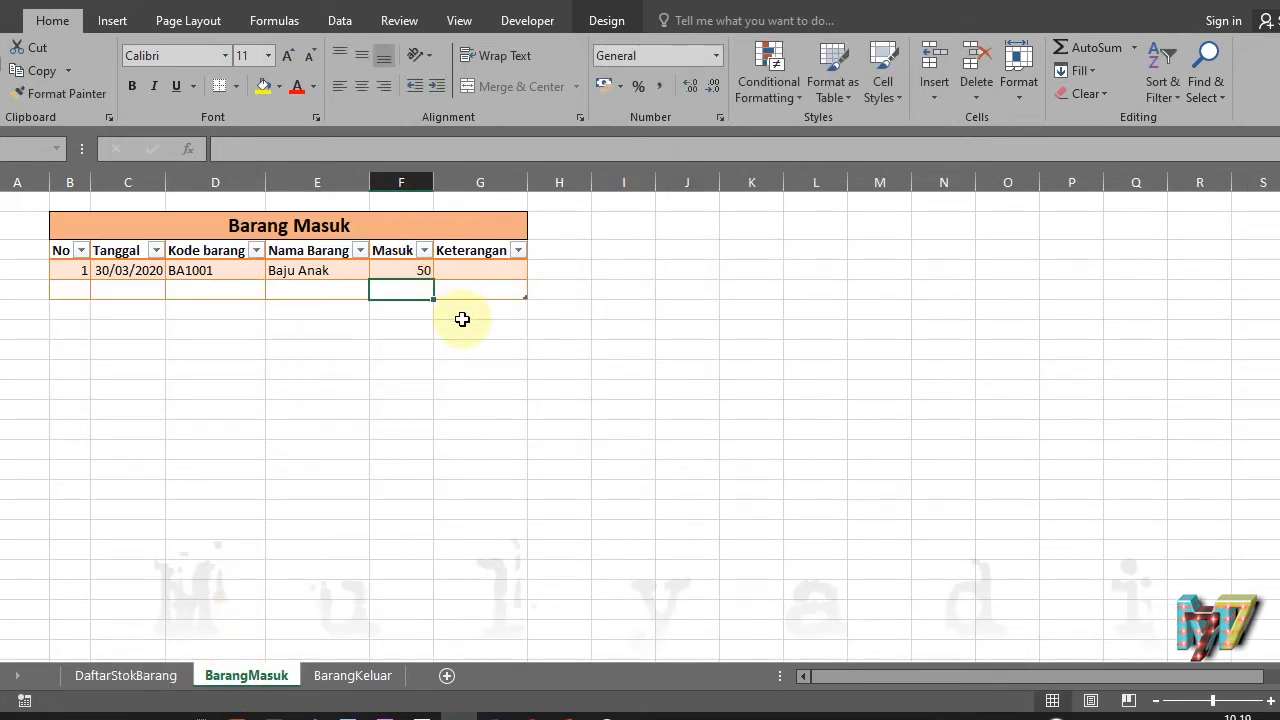
Enter "Sales Baju Anak" as the Keterangan in BarangMasuk's first row
{"action": "left_click", "coordinate": [466, 269]}
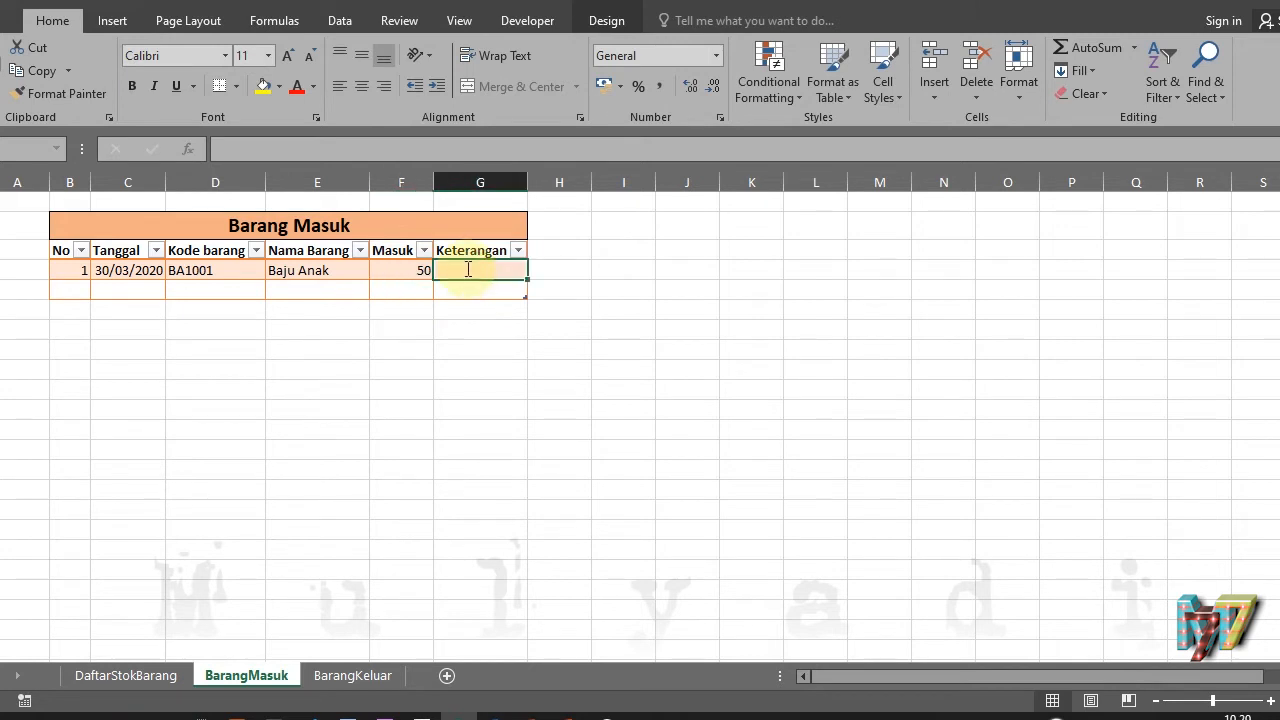
{"action": "type", "text": "Z"}
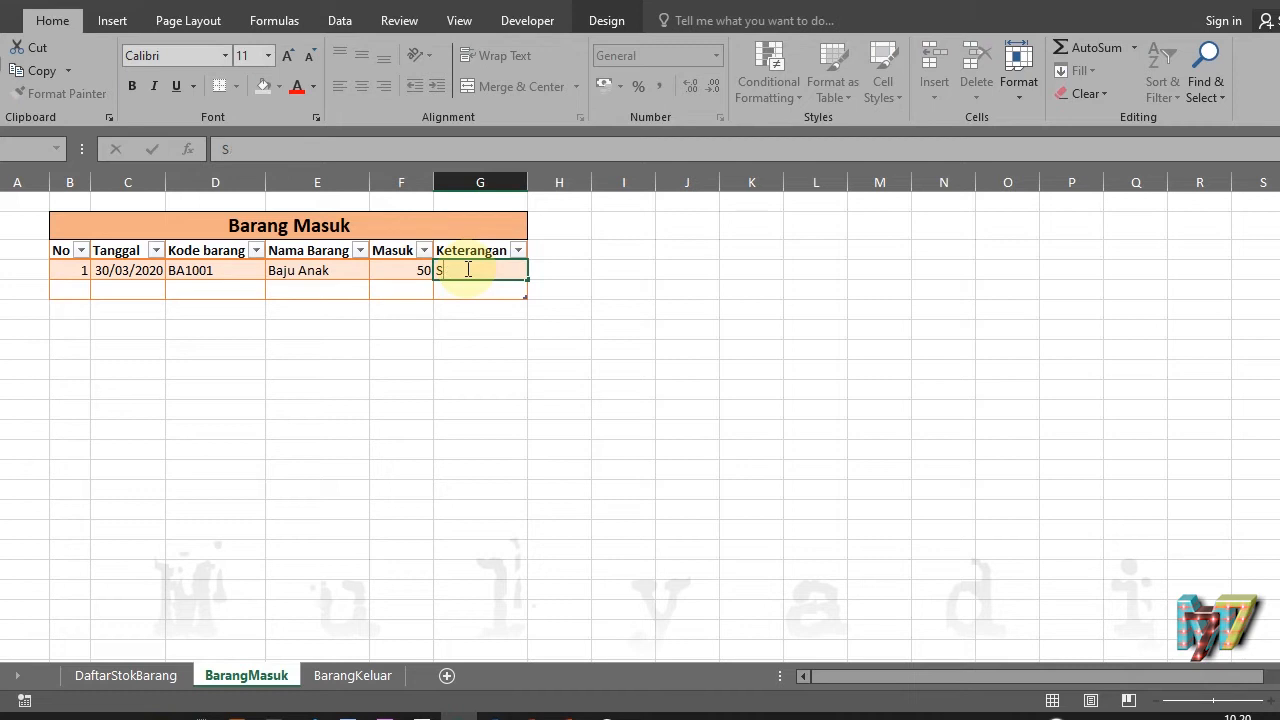
{"action": "type", "text": "ales Baju Anak"}
{"action": "key", "text": "Return"}
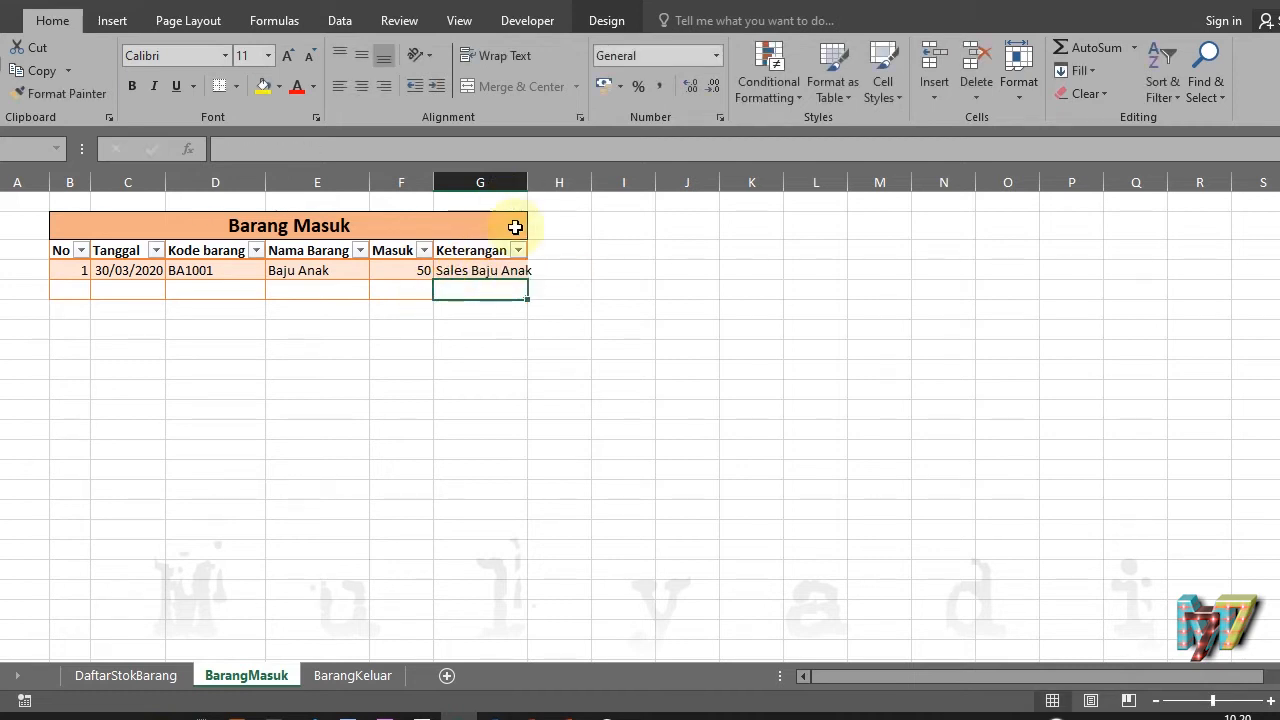
Widen the Keterangan columns on the BarangMasuk and DaftarStokBarang sheets to fit "Sales Baju Anak"
{"action": "left_click_drag", "start_coordinate": [526, 177], "coordinate": [537, 177]}
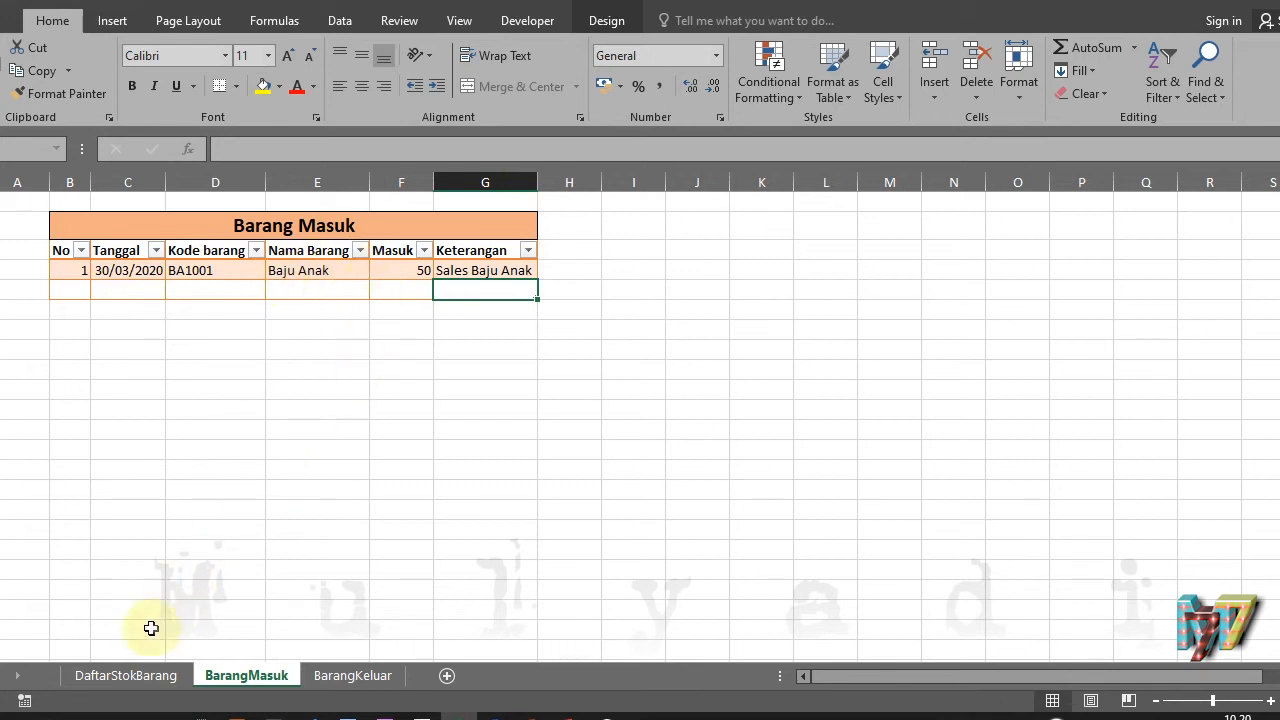
{"action": "left_click", "coordinate": [140, 676]}
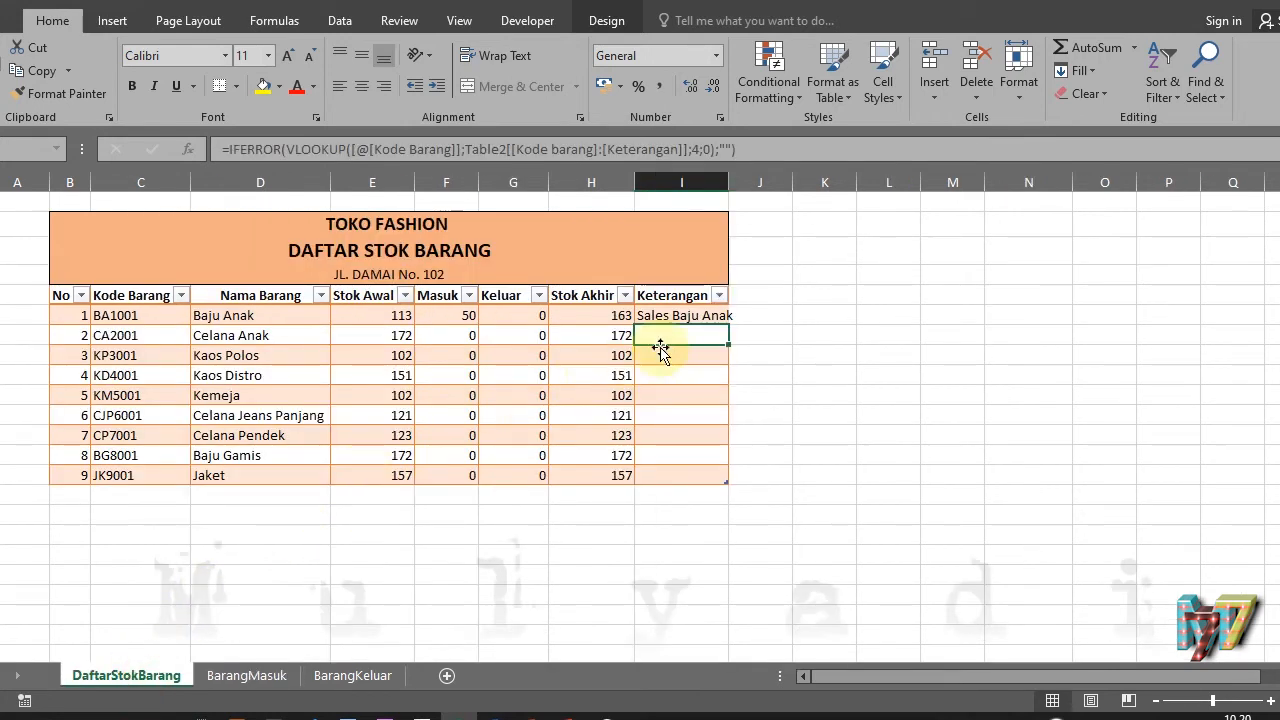
{"action": "left_click_drag", "start_coordinate": [728, 182], "coordinate": [738, 182]}
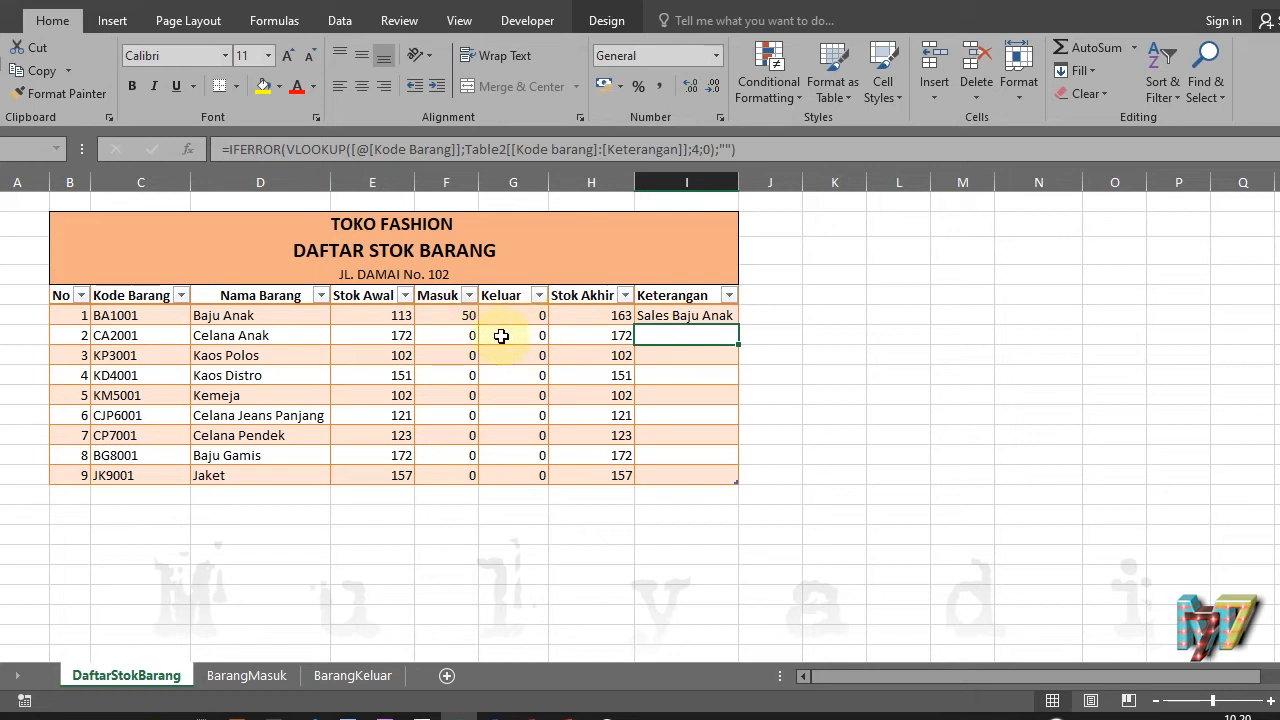
Enter Kode barang Ca2001 and Masuk quantity 20 in the second row of the BarangMasuk table
{"action": "left_click", "coordinate": [240, 677]}
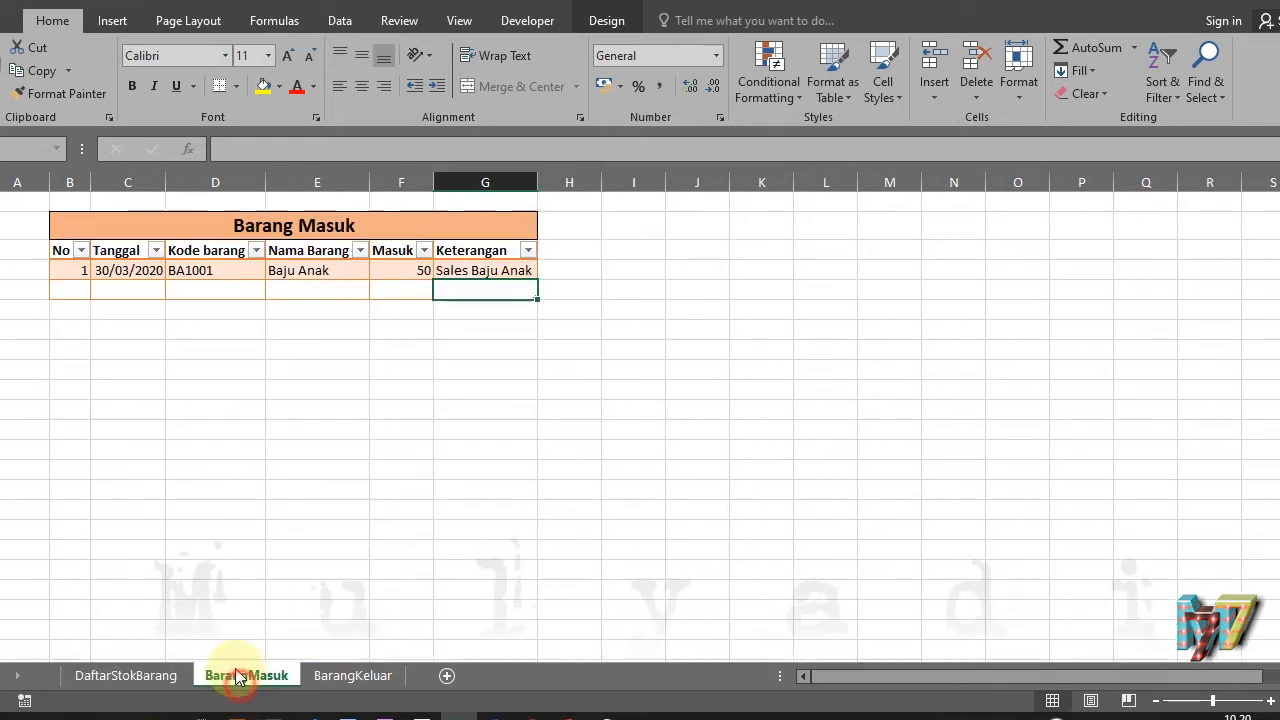
{"action": "left_click", "coordinate": [197, 290]}
{"action": "type", "text": "Ca1"}
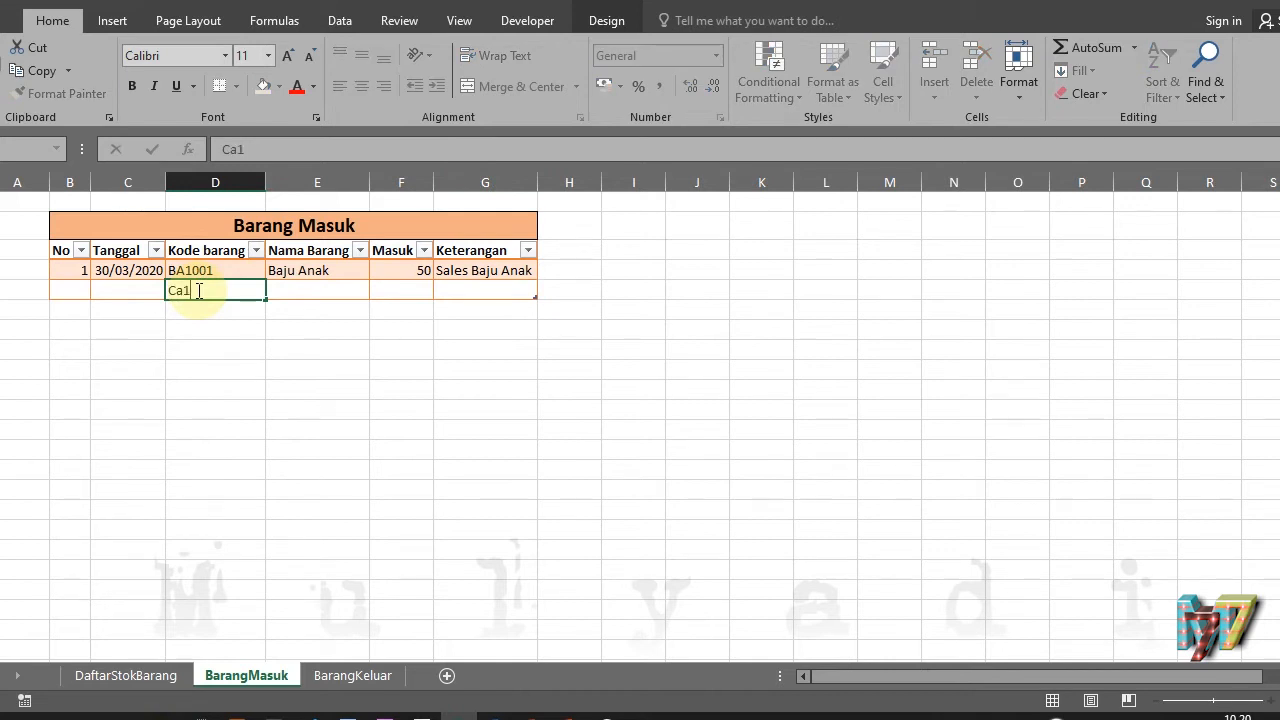
{"action": "key", "text": "Return"}
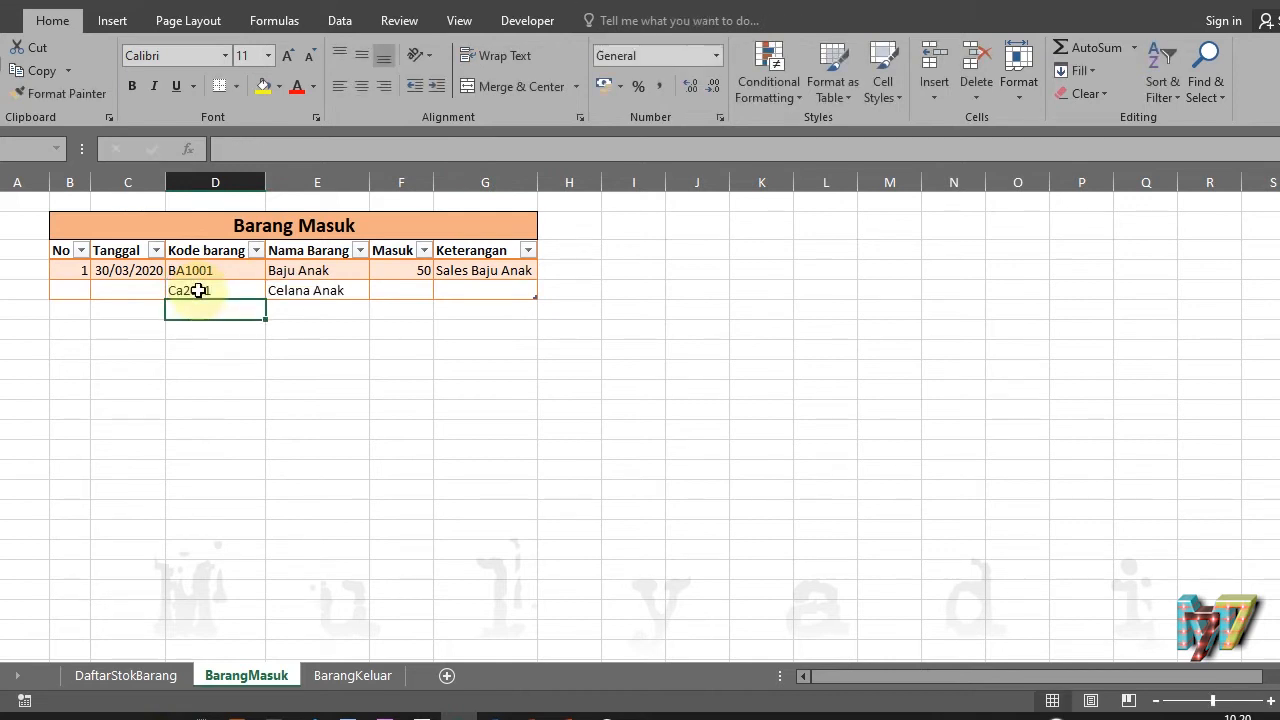
{"action": "left_click", "coordinate": [385, 292]}
{"action": "type", "text": "20"}
{"action": "key", "text": "Return"}
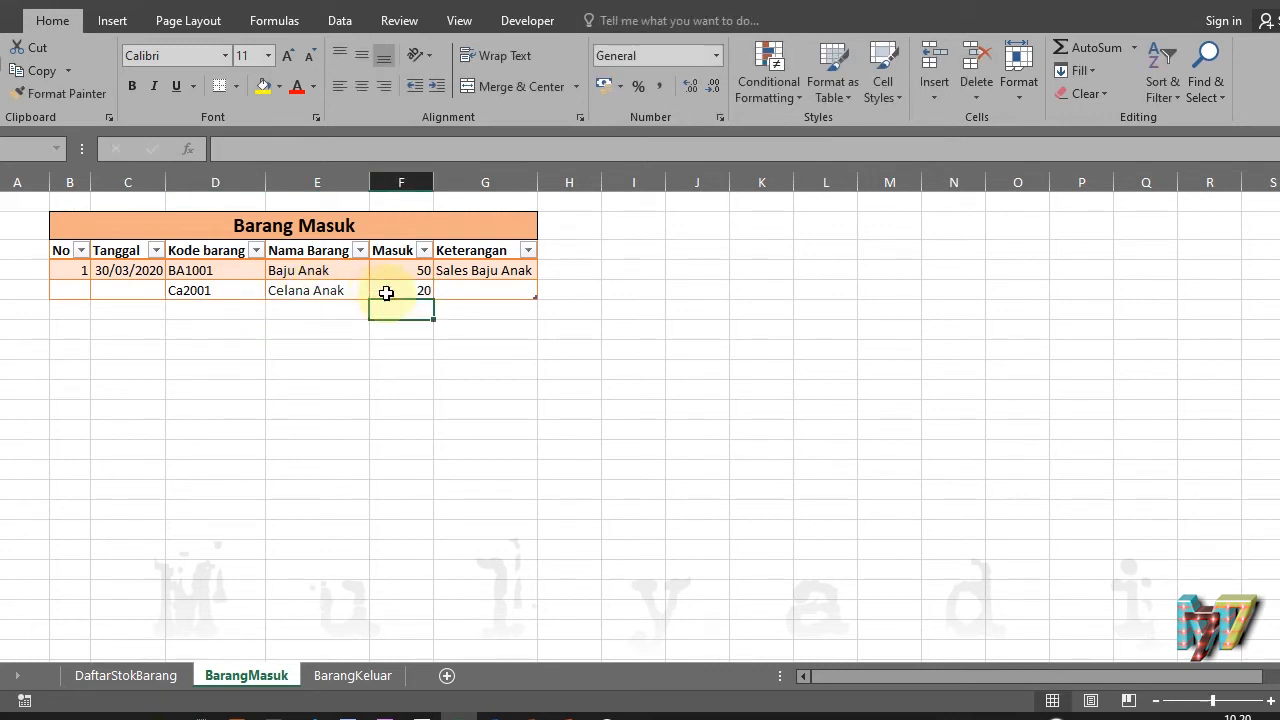
Correct the Kode barang in BarangMasuk's second row to CA2001
{"action": "left_click", "coordinate": [473, 298]}
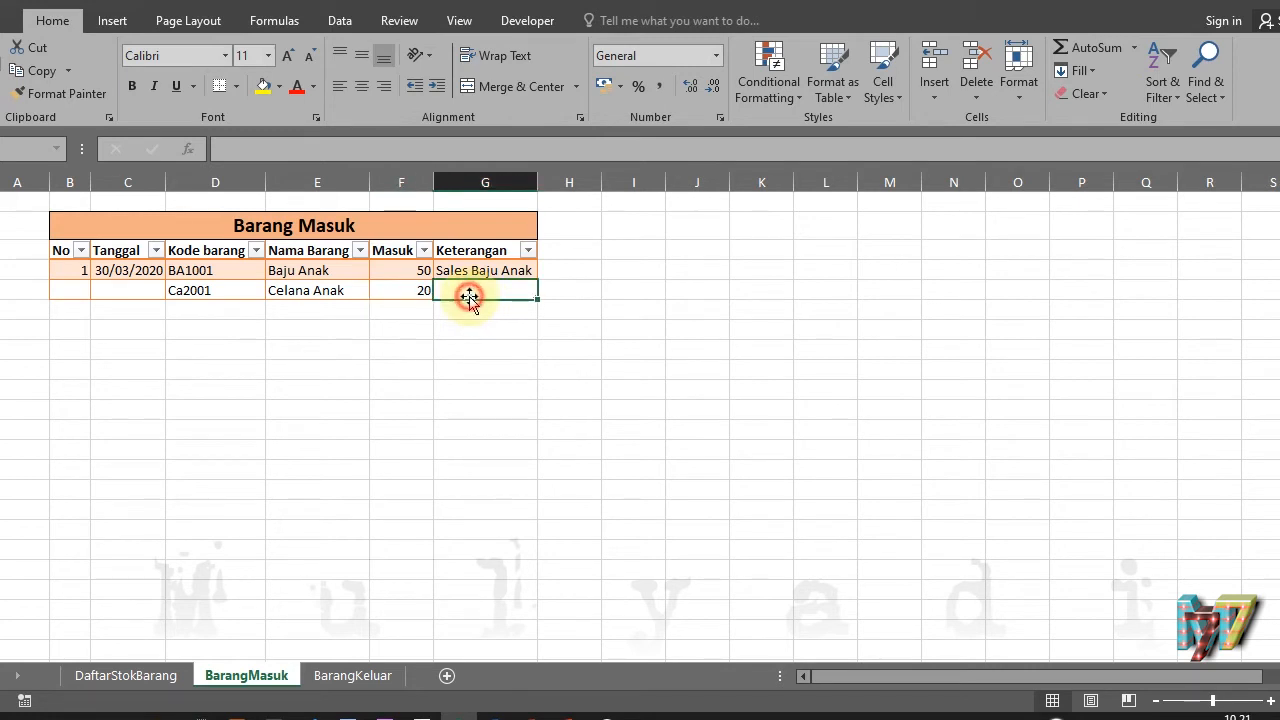
{"action": "left_click", "coordinate": [196, 290]}
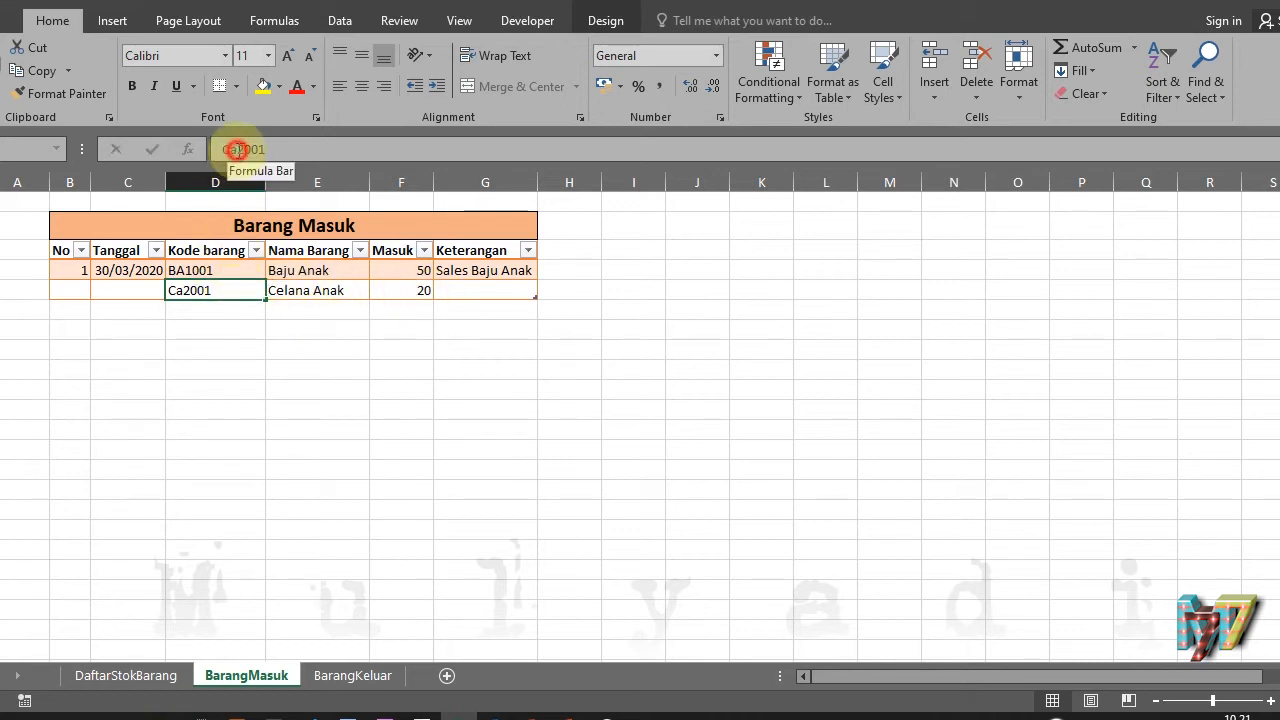
{"action": "left_click", "coordinate": [248, 151]}
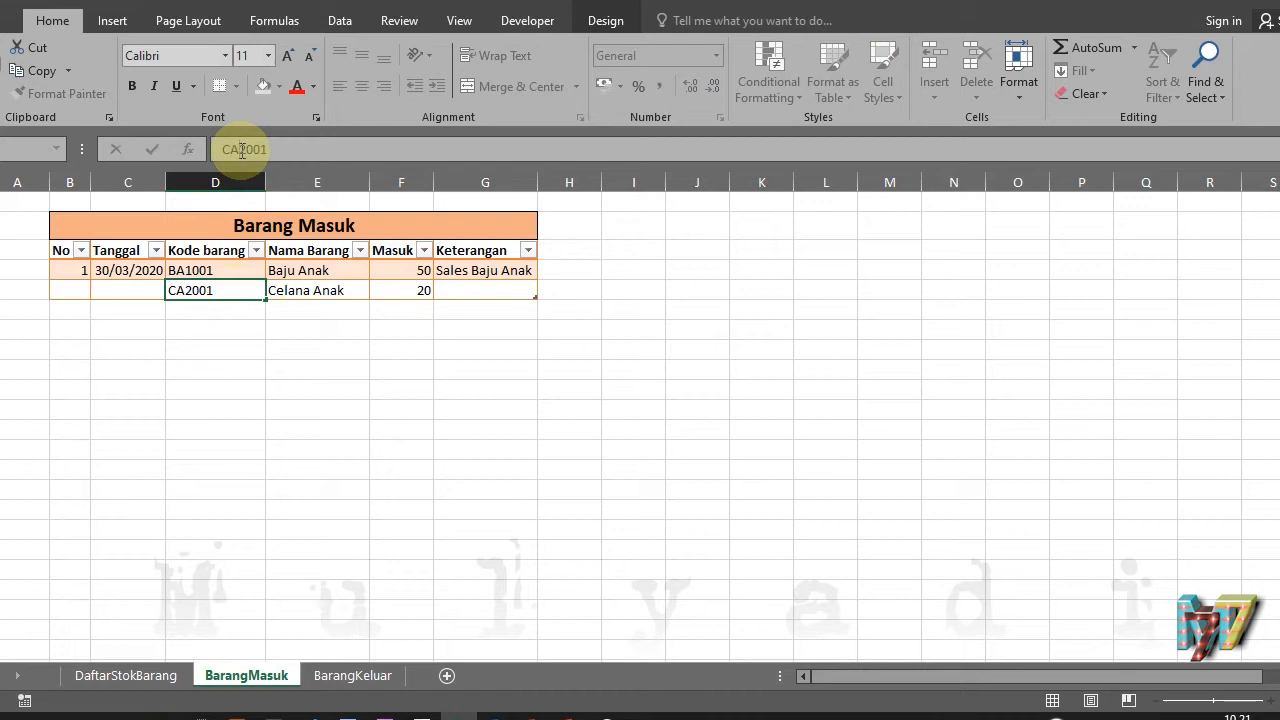
{"action": "key", "text": "Return"}
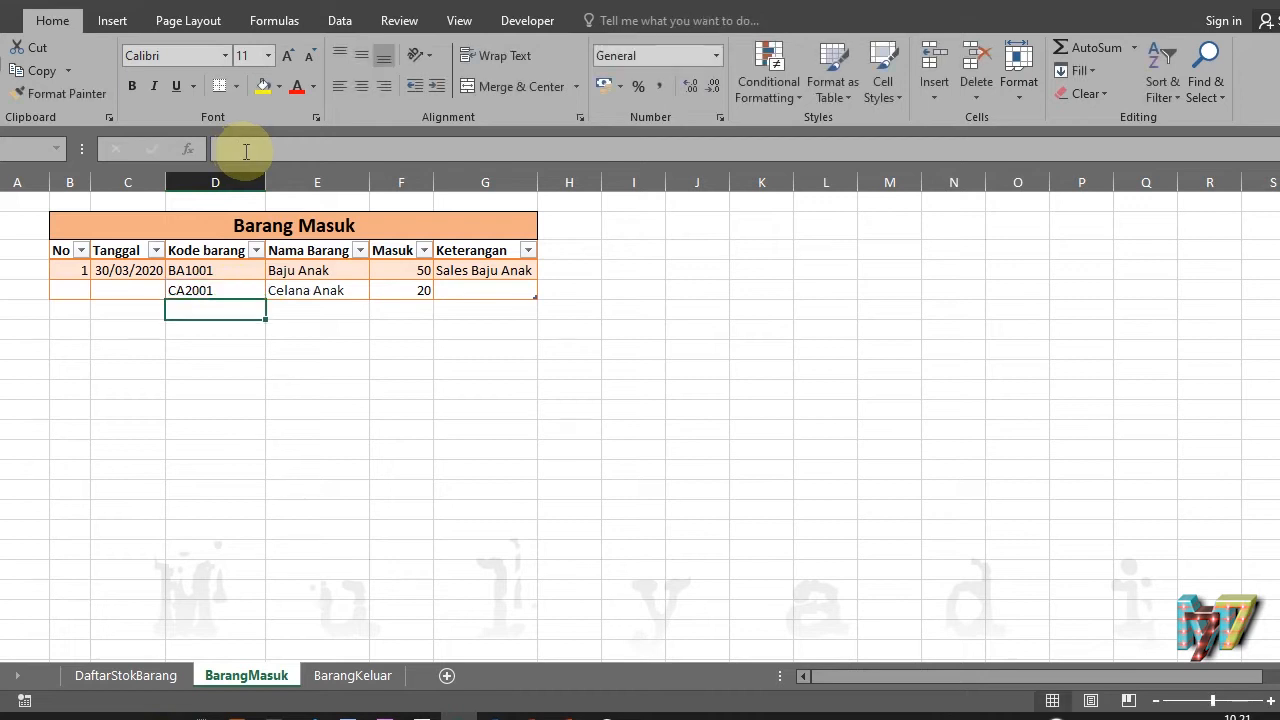
Enter "Sales Celana Anak" as the Keterangan in BarangMasuk's second row
{"action": "left_click", "coordinate": [476, 290]}
{"action": "type", "text": "Ce"}
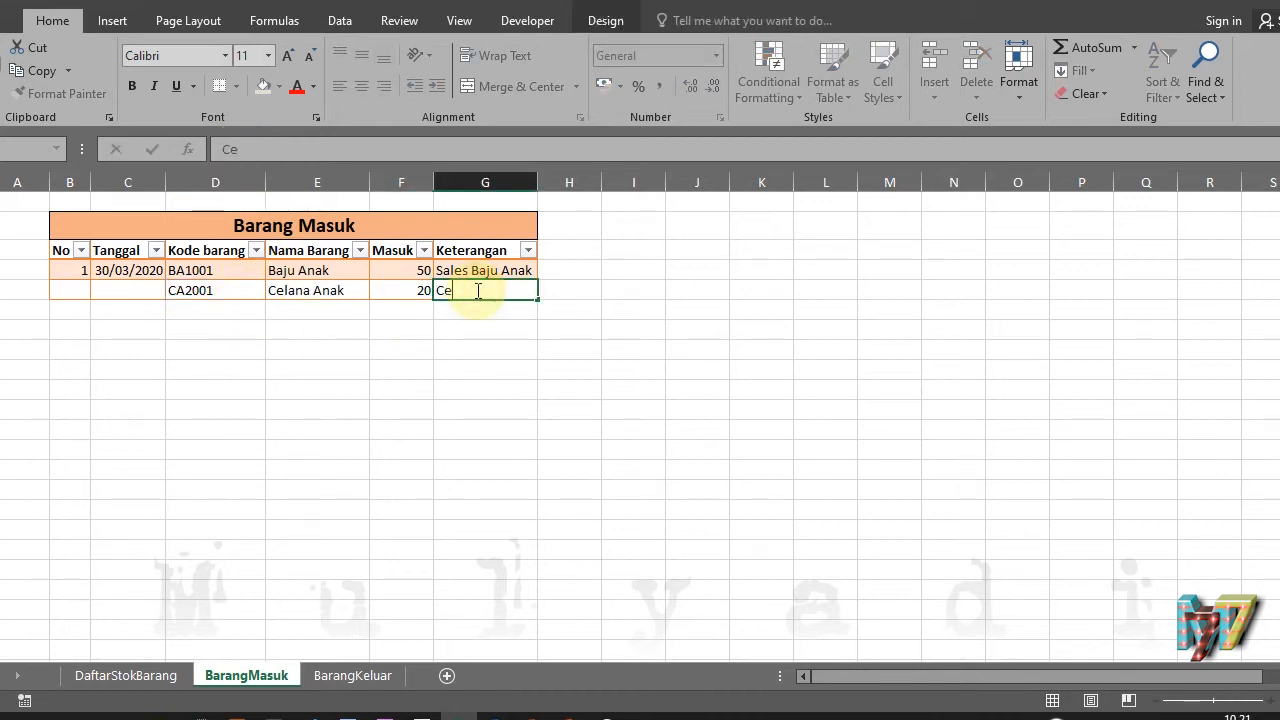
{"action": "type", "text": "Sales"}
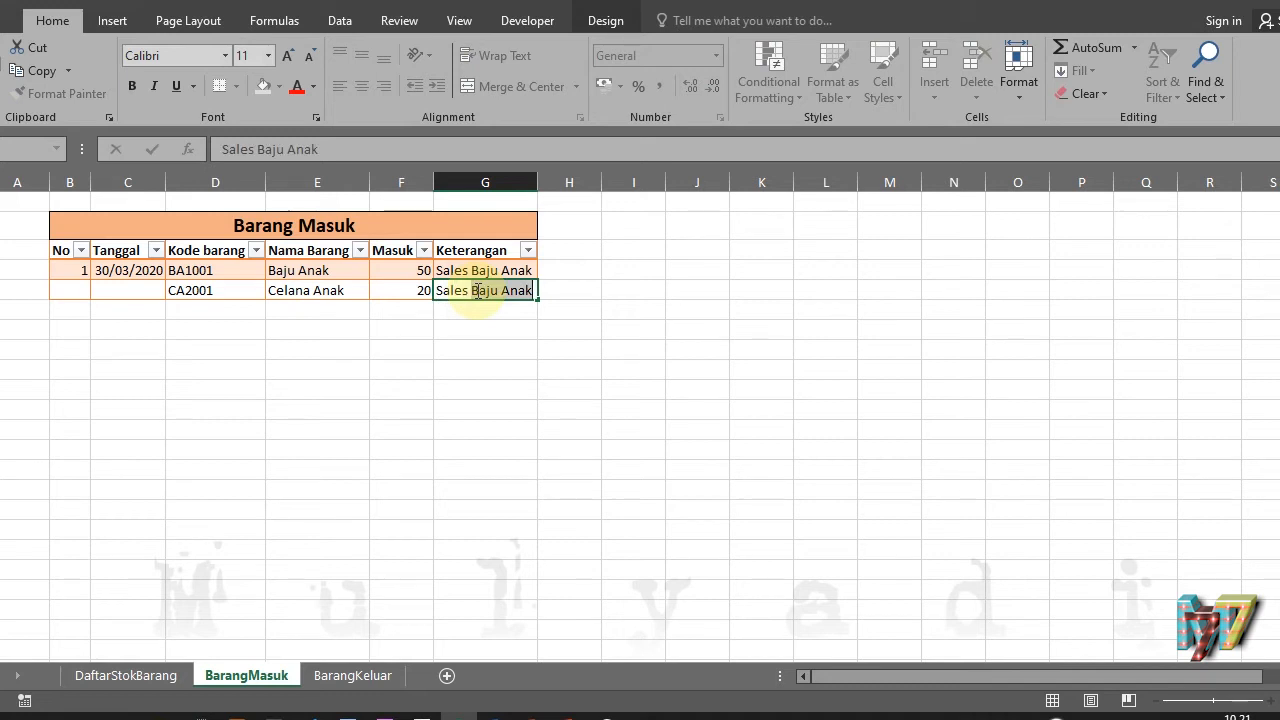
{"action": "type", "text": " C"}
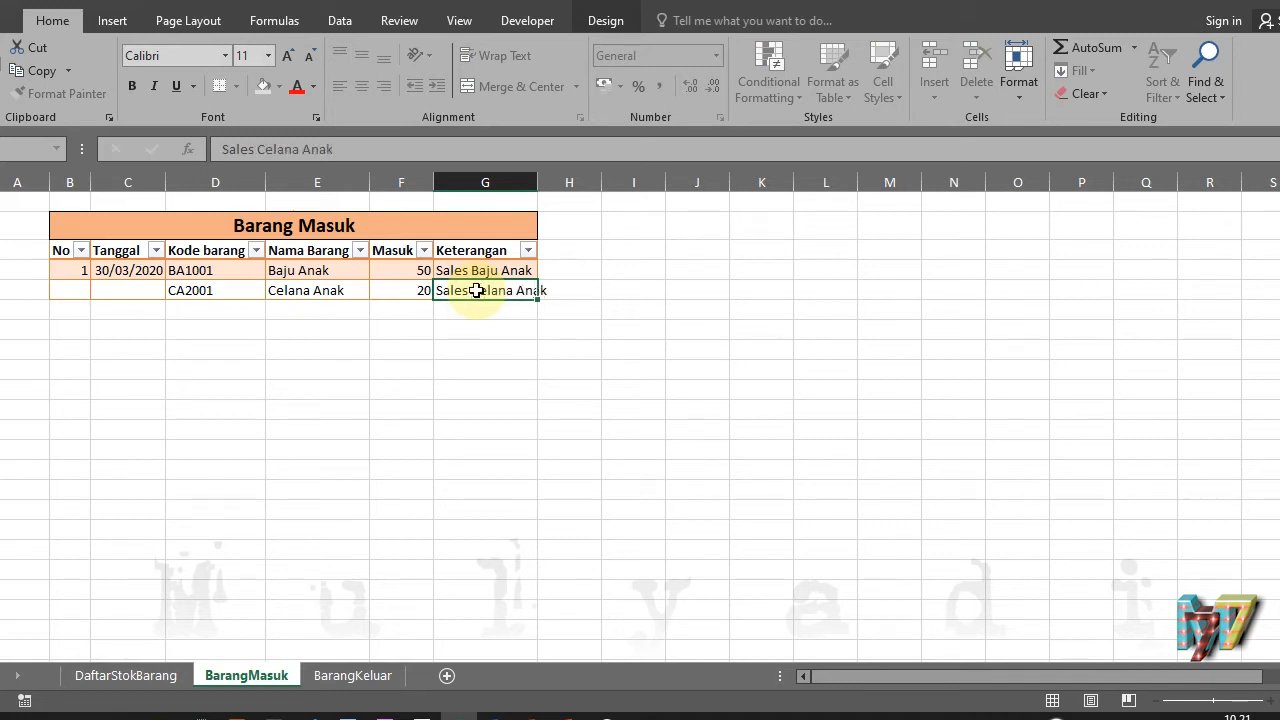
{"action": "type", "text": "elana Anak"}
{"action": "key", "text": "Return"}
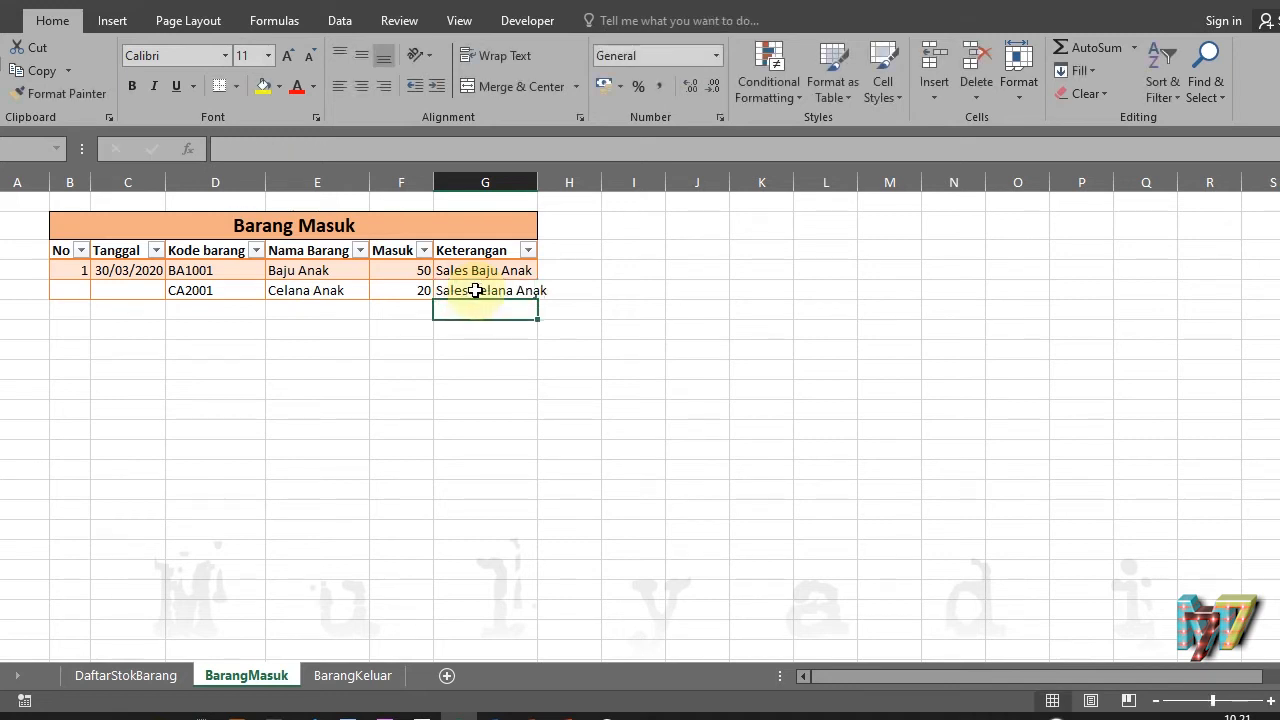
AutoFit the Keterangan columns on BarangMasuk and DaftarStokBarang to fit "Sales Celana Anak", and return to the BarangMasuk sheet
{"action": "double_click", "coordinate": [540, 186]}
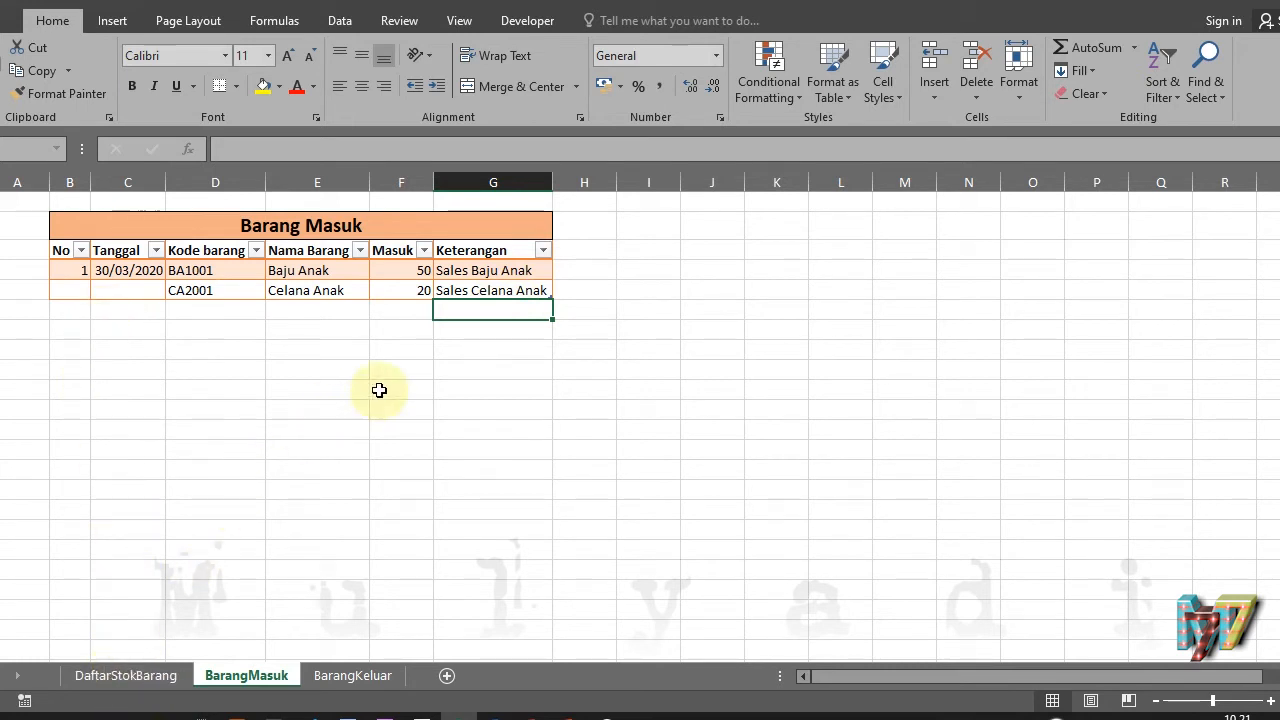
{"action": "left_click", "coordinate": [145, 676]}
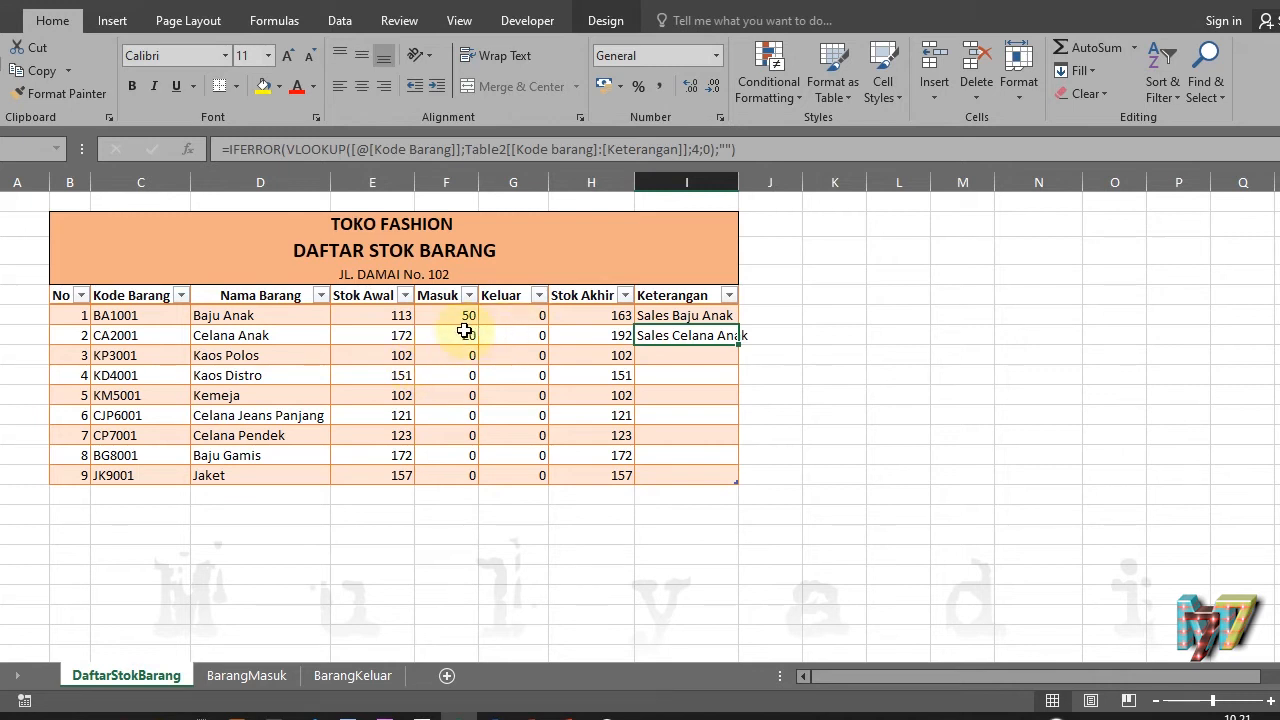
{"action": "double_click", "coordinate": [738, 177]}
{"action": "left_click", "coordinate": [679, 378]}
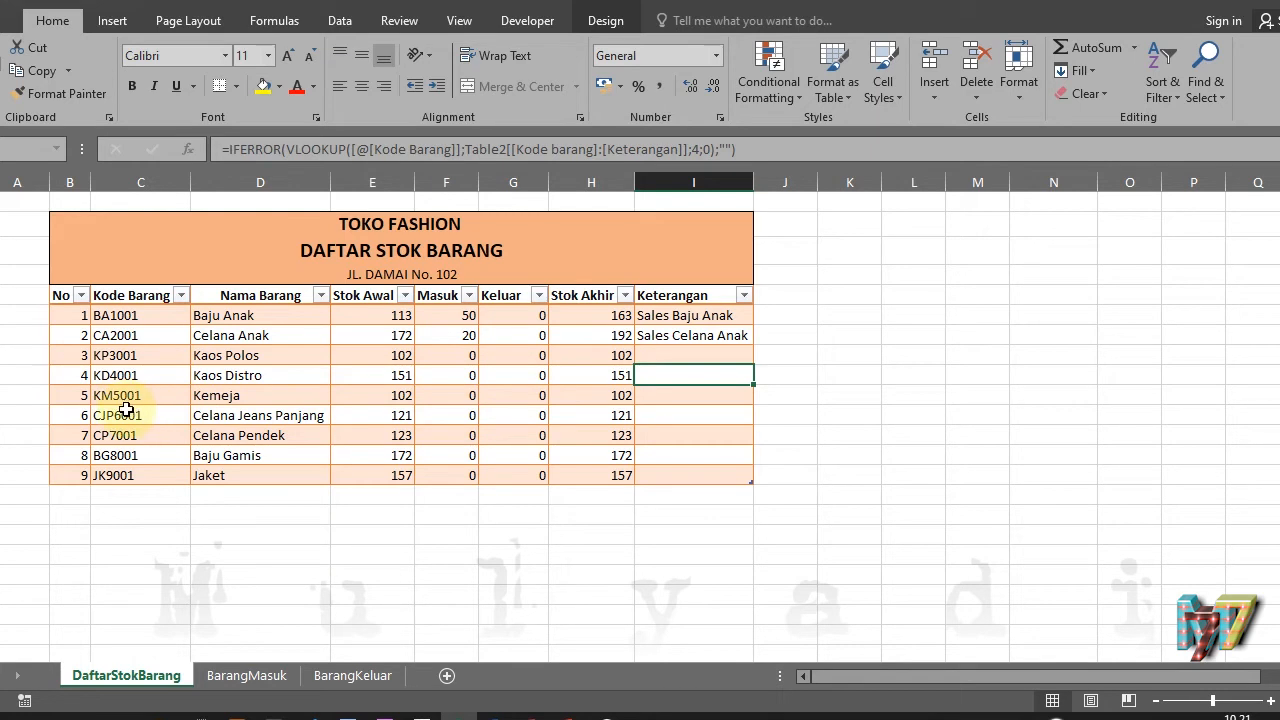
{"action": "left_click", "coordinate": [248, 675]}
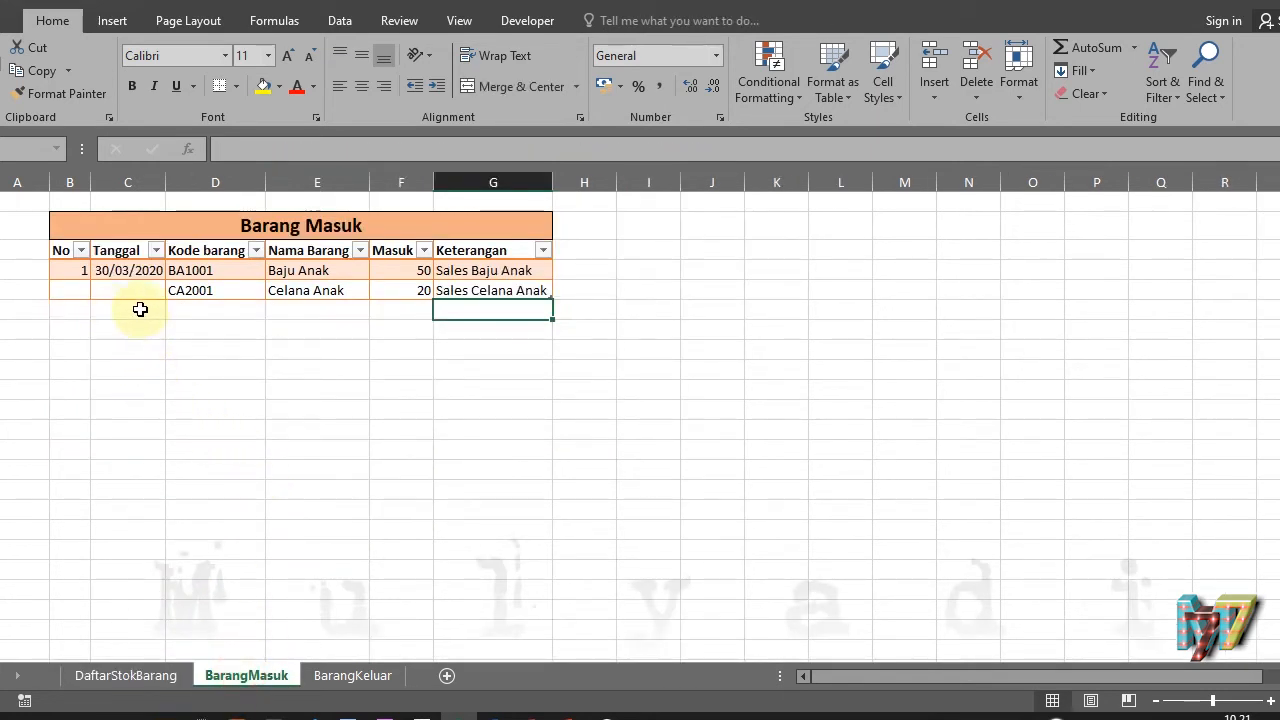
Number the second and third rows of the BarangMasuk table 2 and 3
{"action": "left_click", "coordinate": [72, 293]}
{"action": "type", "text": "2"}
{"action": "key", "text": "Return"}
{"action": "type", "text": "3"}
{"action": "key", "text": "Return"}
Enter Kode barang KM5001 and Masuk quantity 30 in the third row of the BarangMasuk table
{"action": "left_click", "coordinate": [121, 303]}
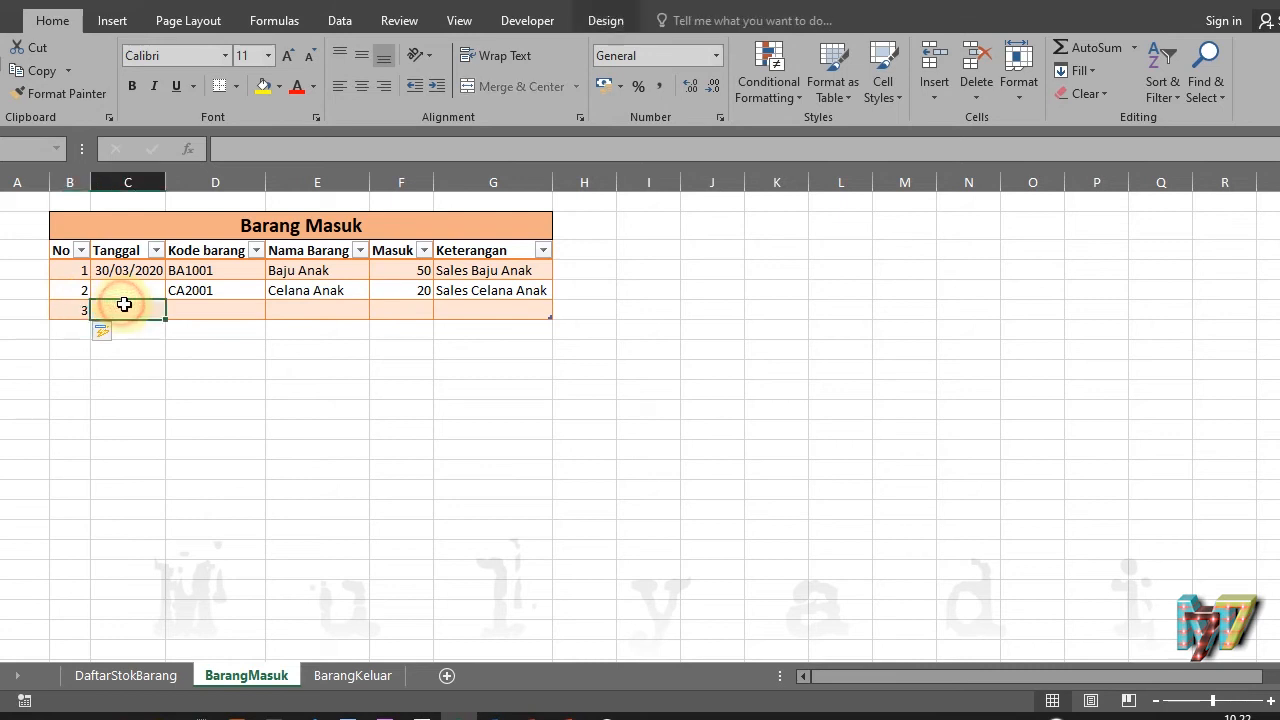
{"action": "left_click", "coordinate": [192, 310]}
{"action": "type", "text": "KM"}
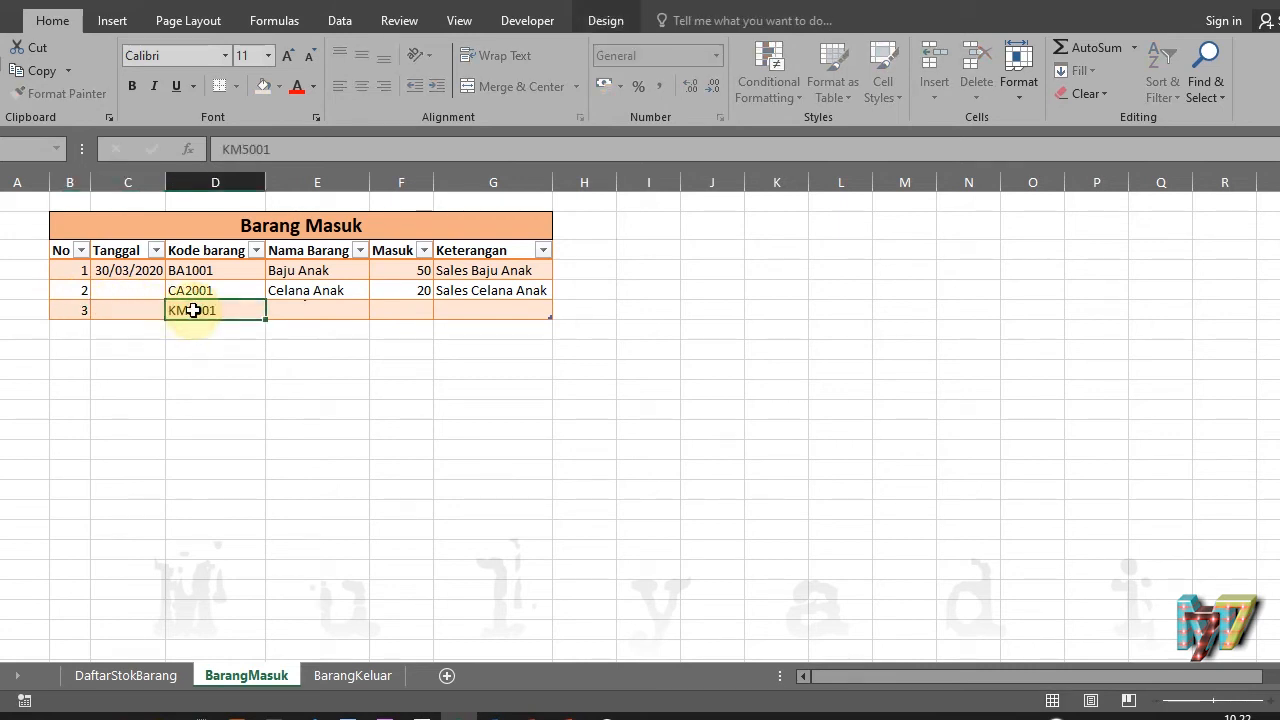
{"action": "type", "text": "5001"}
{"action": "key", "text": "Return"}
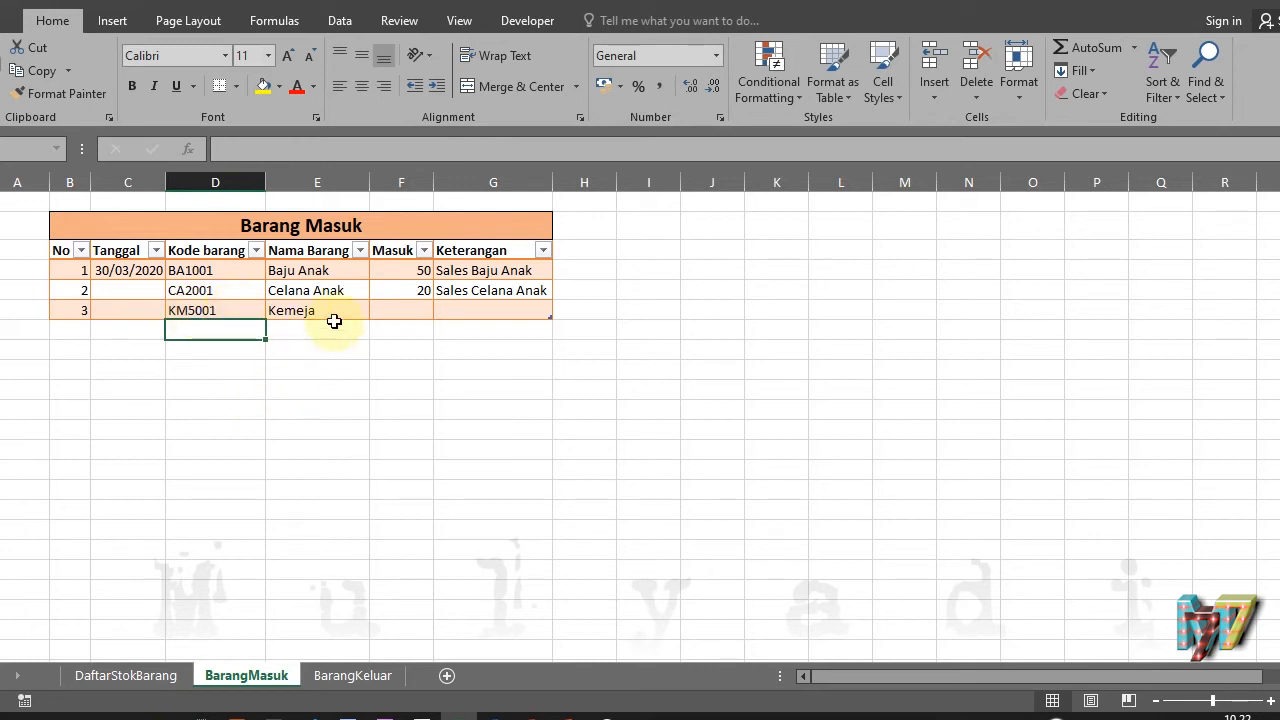
{"action": "left_click", "coordinate": [416, 305]}
{"action": "type", "text": "30"}
{"action": "key", "text": "Return"}
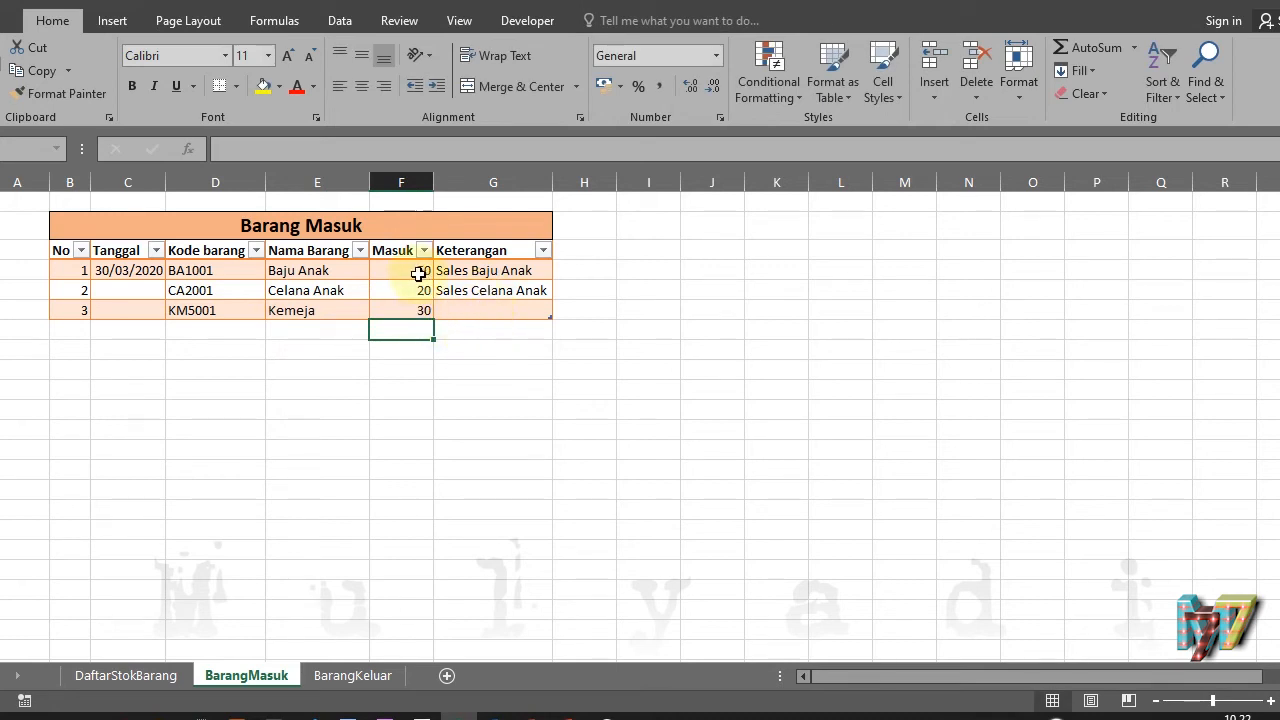
Enter "Sales Kemeja" as the Keterangan in BarangMasuk's third row
{"action": "left_click", "coordinate": [477, 306]}
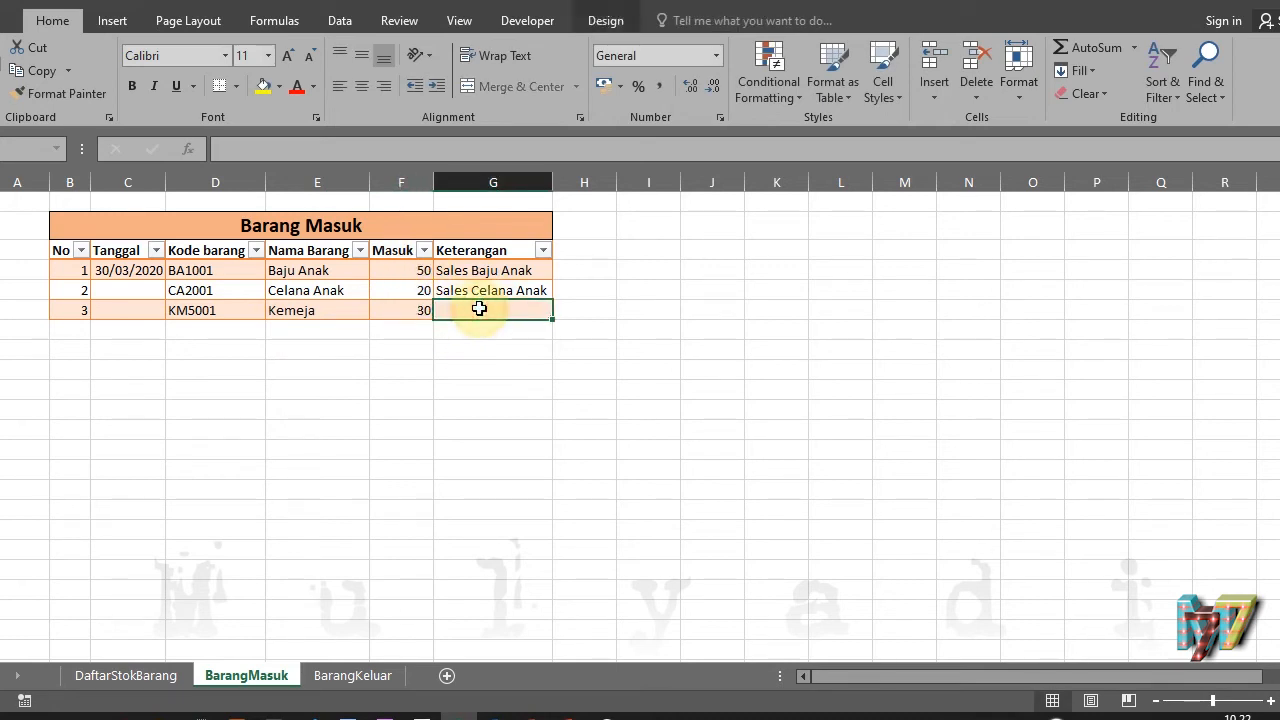
{"action": "type", "text": "Sales Kemeja"}
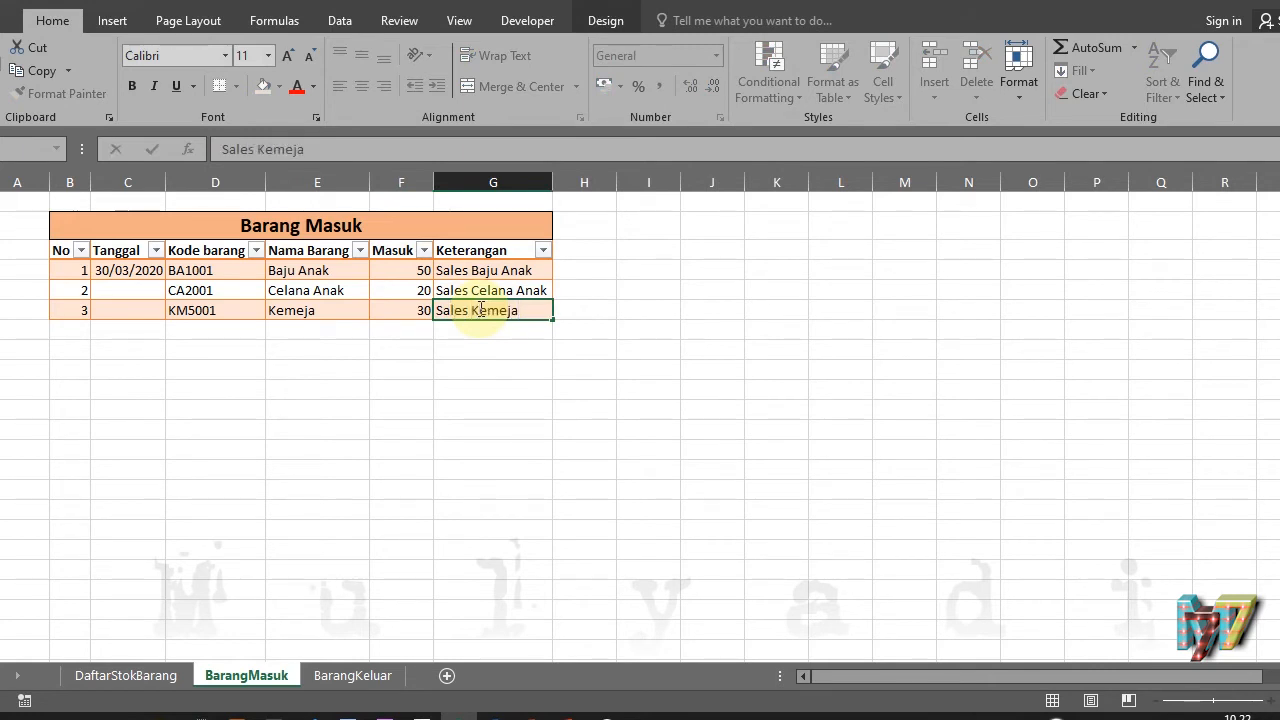
{"action": "key", "text": "Return"}
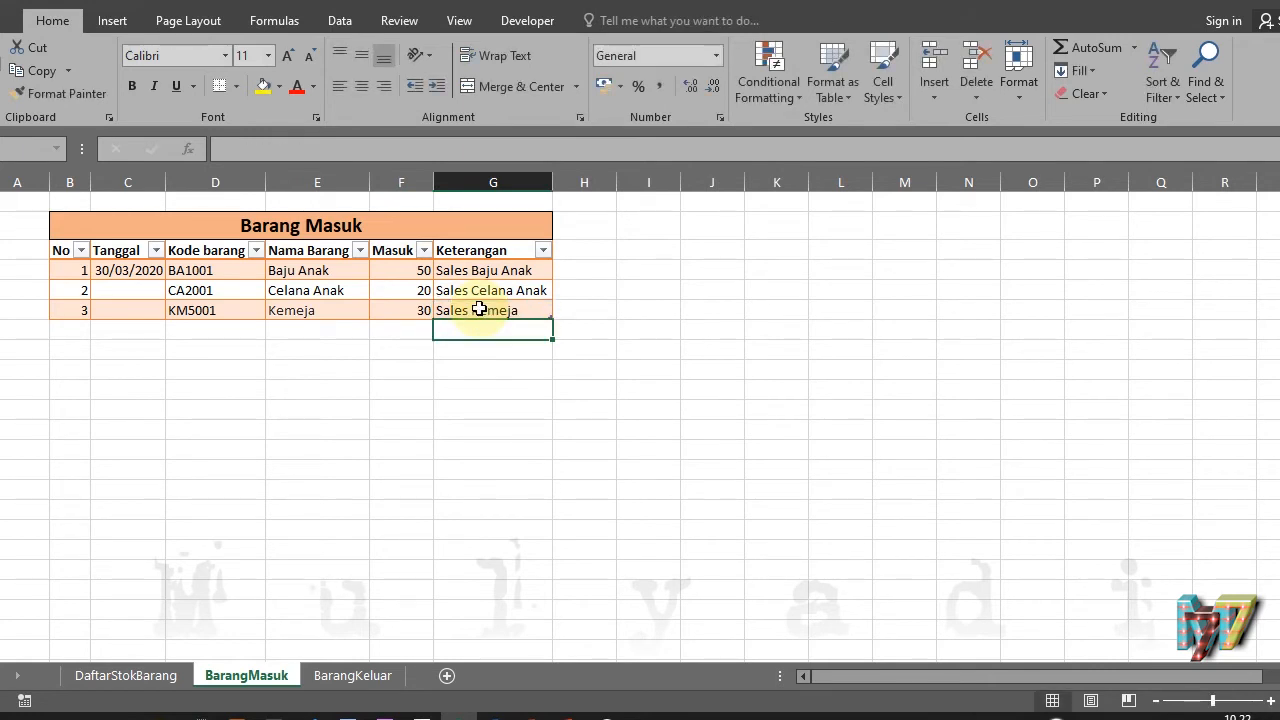
Center the values in BarangMasuk's No and Masuk columns both horizontally and vertically
{"action": "left_click_drag", "start_coordinate": [395, 268], "coordinate": [397, 309]}
{"action": "left_click", "coordinate": [397, 340]}
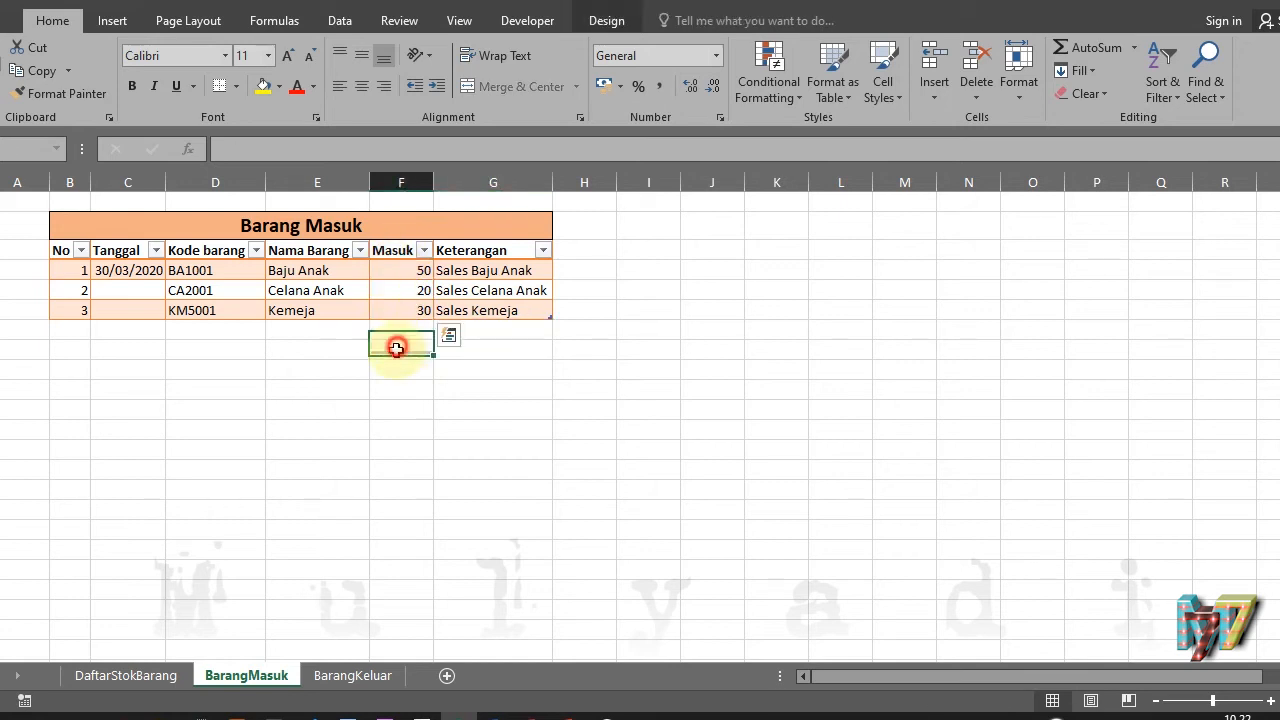
{"action": "left_click", "coordinate": [396, 270]}
{"action": "left_click_drag", "start_coordinate": [398, 288], "coordinate": [400, 308]}
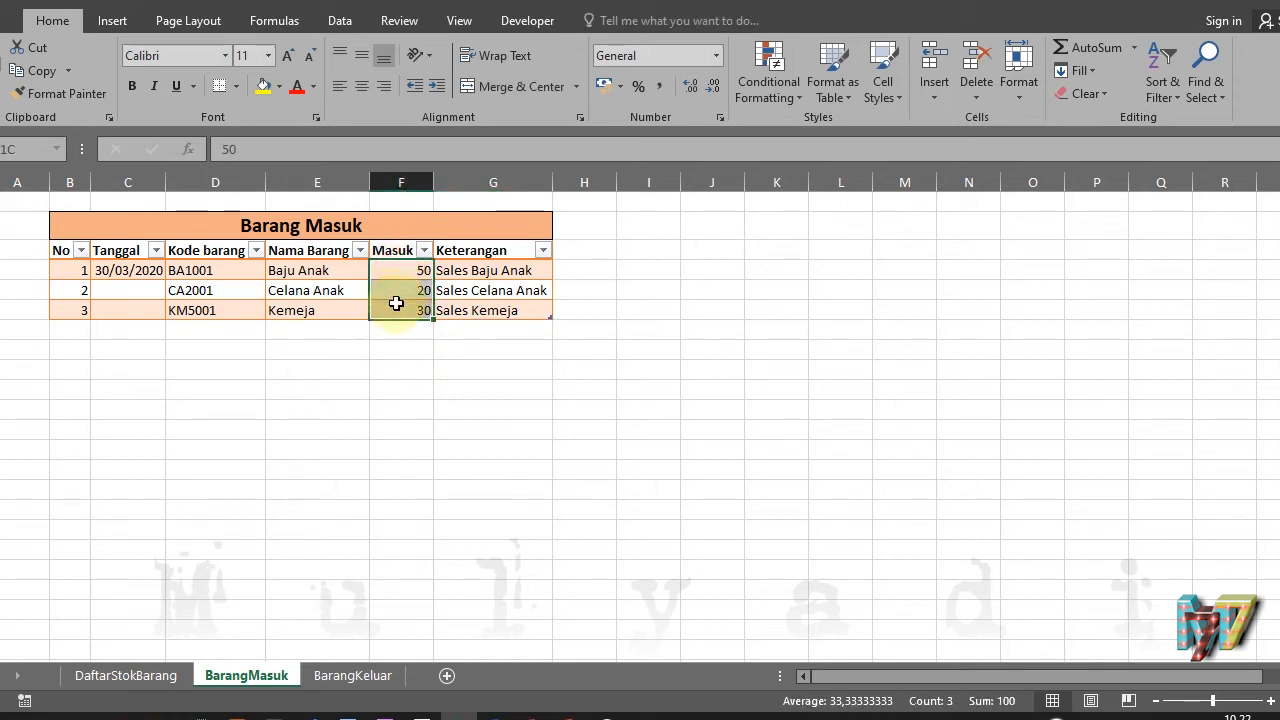
{"action": "right_click", "coordinate": [401, 298]}
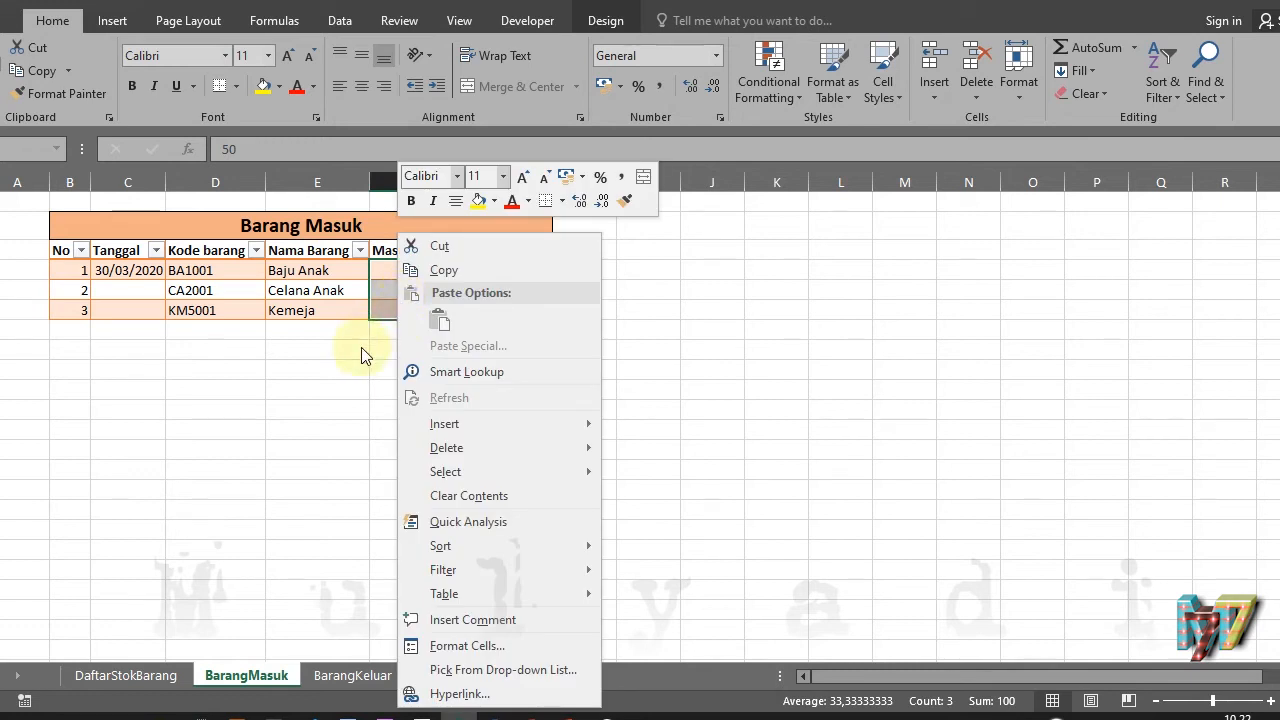
{"action": "key", "text": "Escape"}
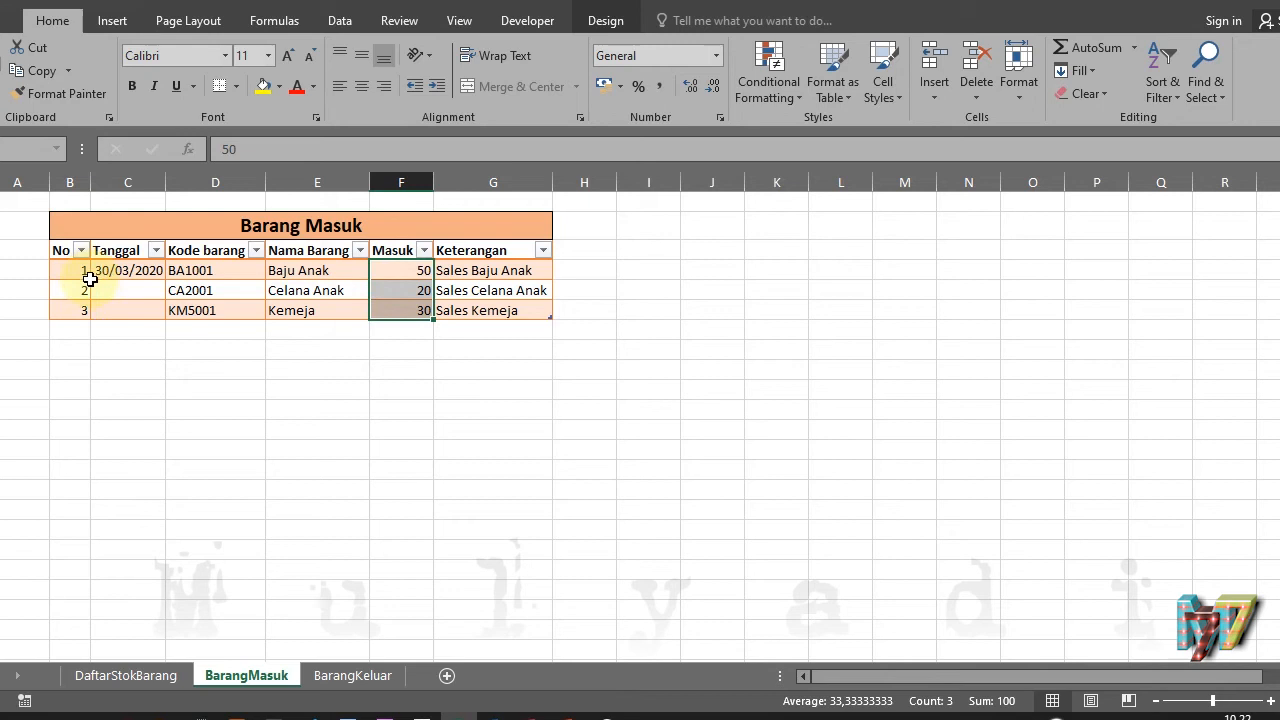
{"action": "left_click_drag", "start_coordinate": [67, 278], "coordinate": [68, 302]}
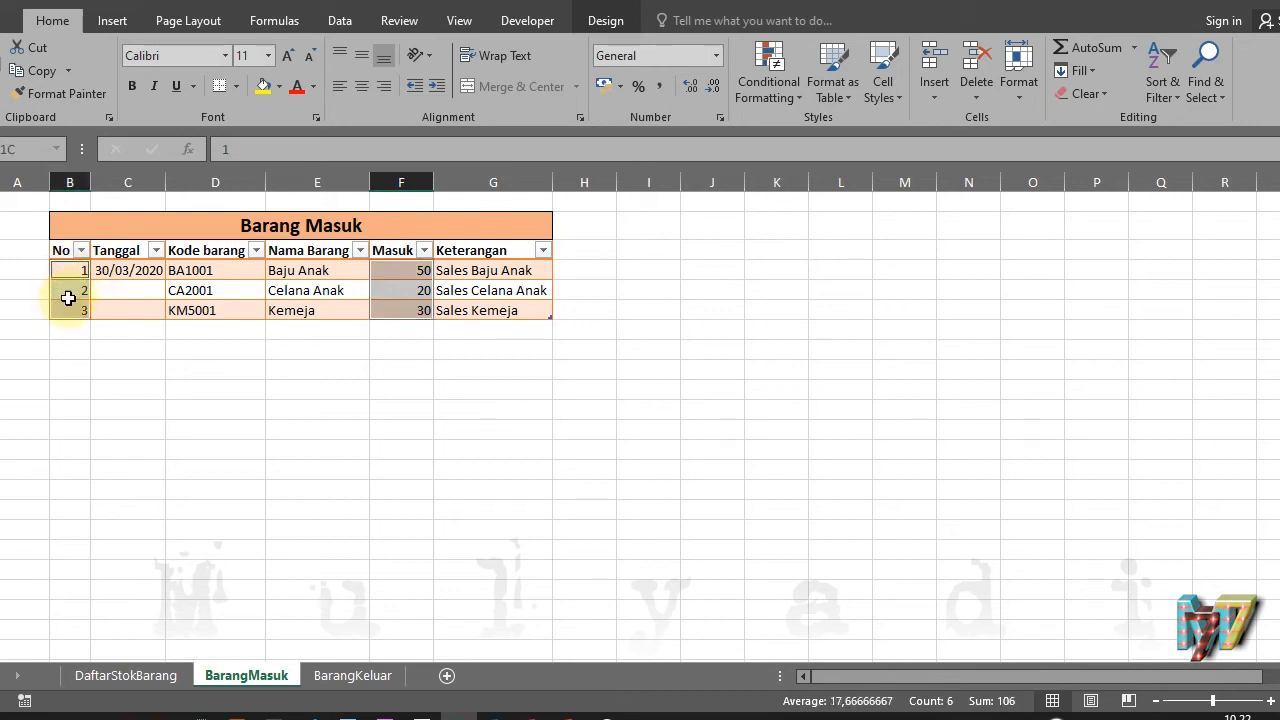
{"action": "left_click", "coordinate": [363, 54]}
{"action": "left_click", "coordinate": [361, 92]}
{"action": "left_click", "coordinate": [352, 369]}
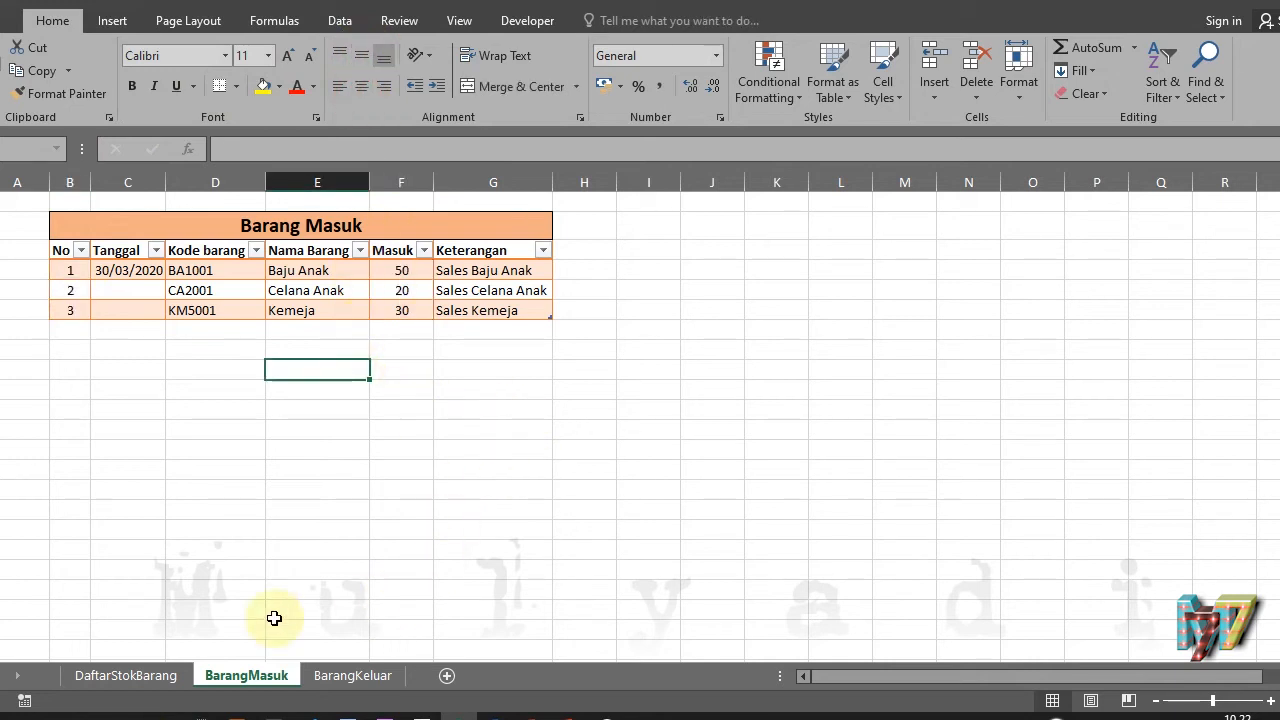
Check the stock list on DaftarStokBarang, and enter No 1 and Tanggal 30/03/2020 in the first row of the BarangKeluar table
{"action": "left_click", "coordinate": [130, 676]}
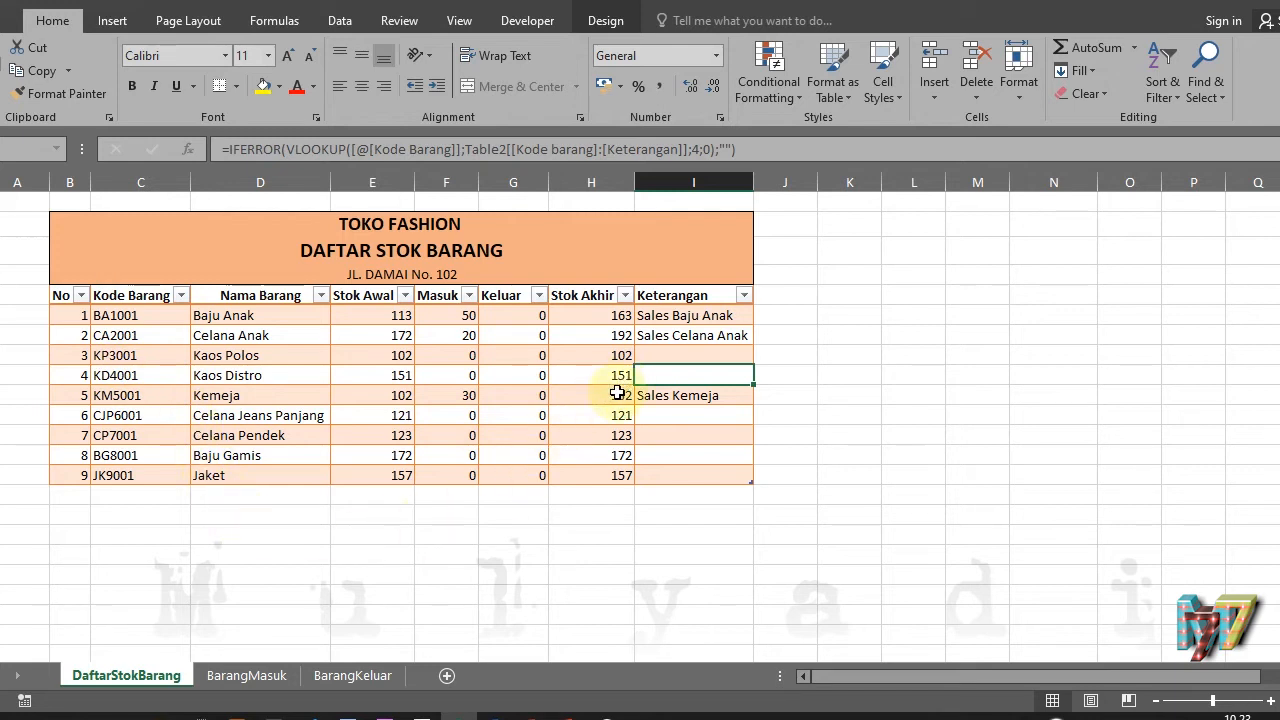
{"action": "left_click", "coordinate": [350, 675]}
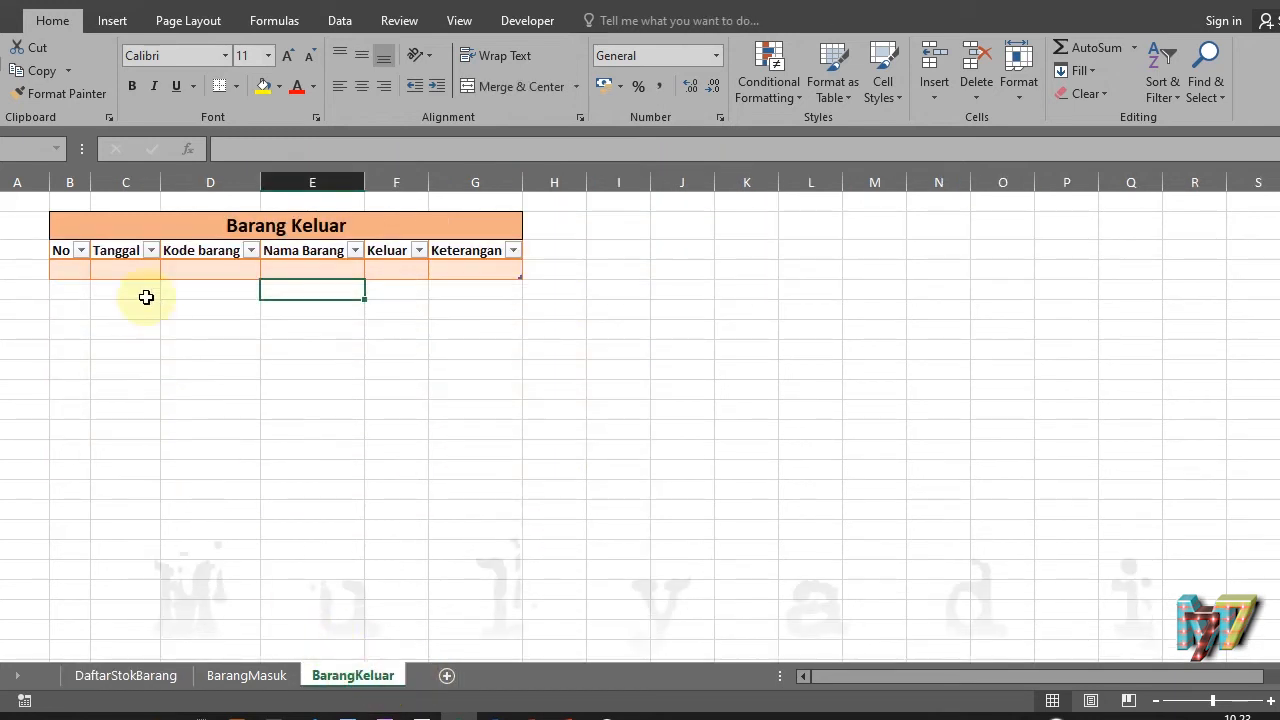
{"action": "left_click", "coordinate": [71, 272]}
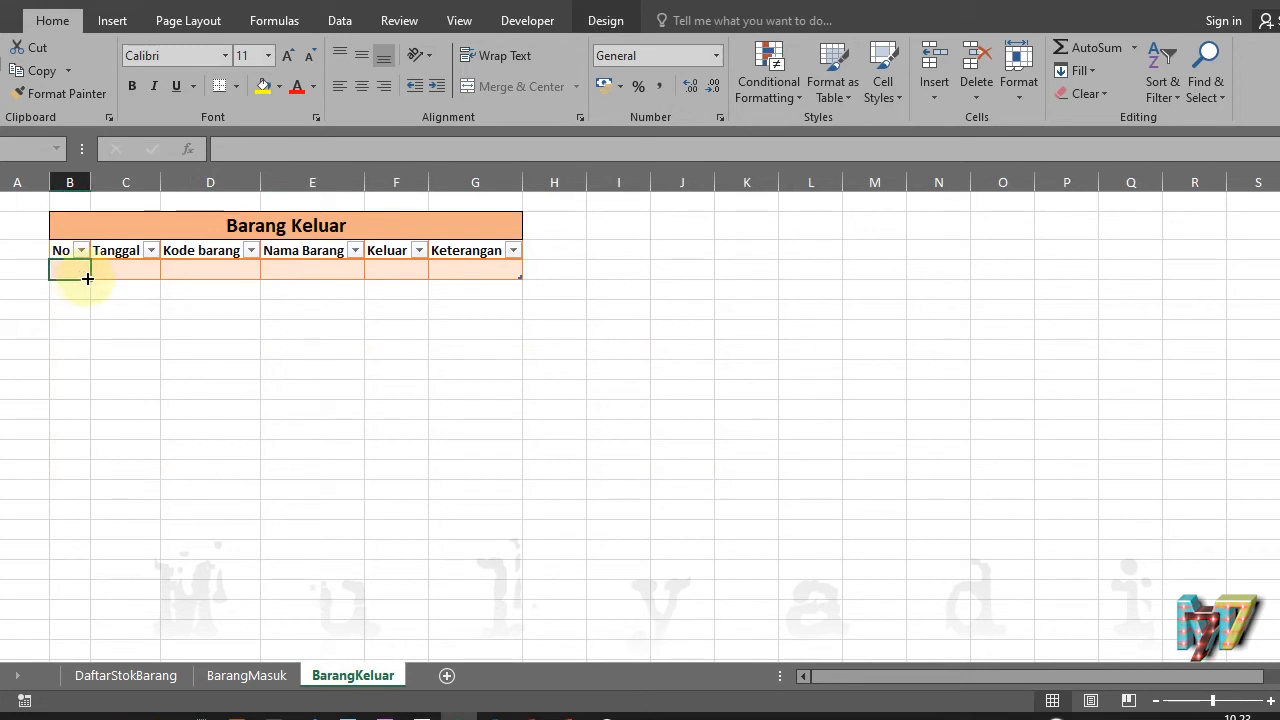
{"action": "type", "text": "1"}
{"action": "left_click", "coordinate": [117, 272]}
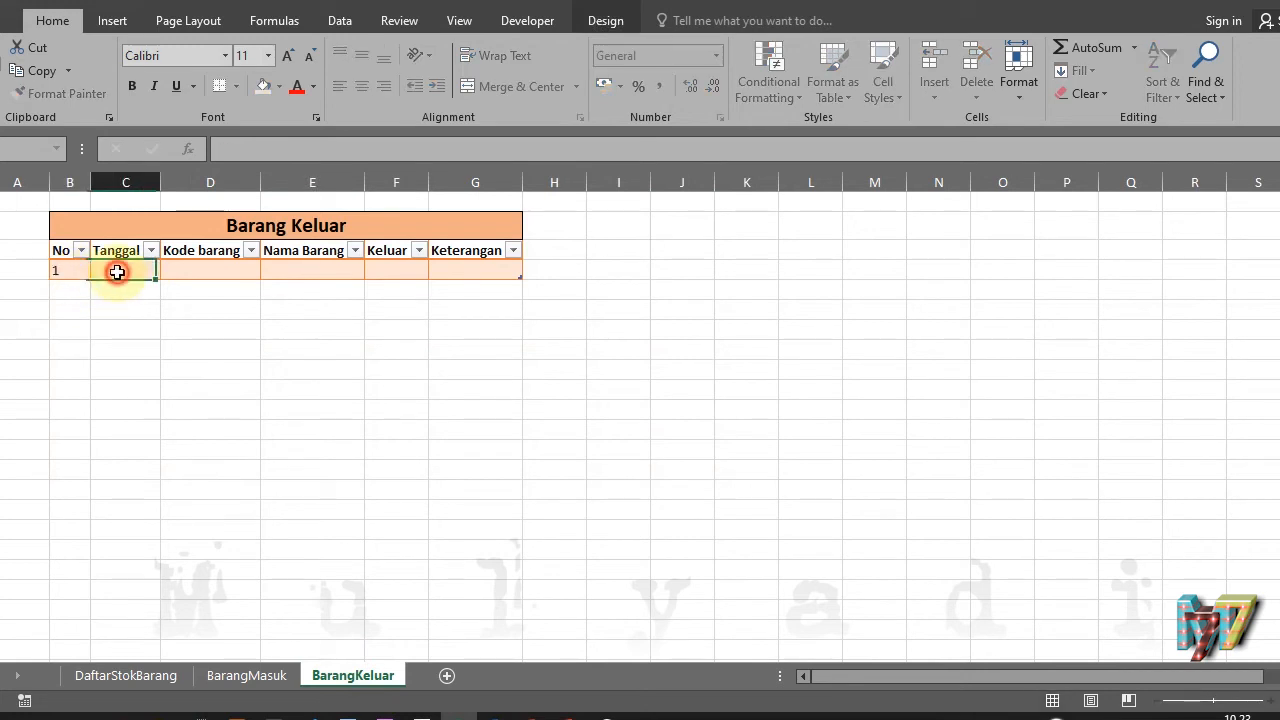
{"action": "type", "text": "3"}
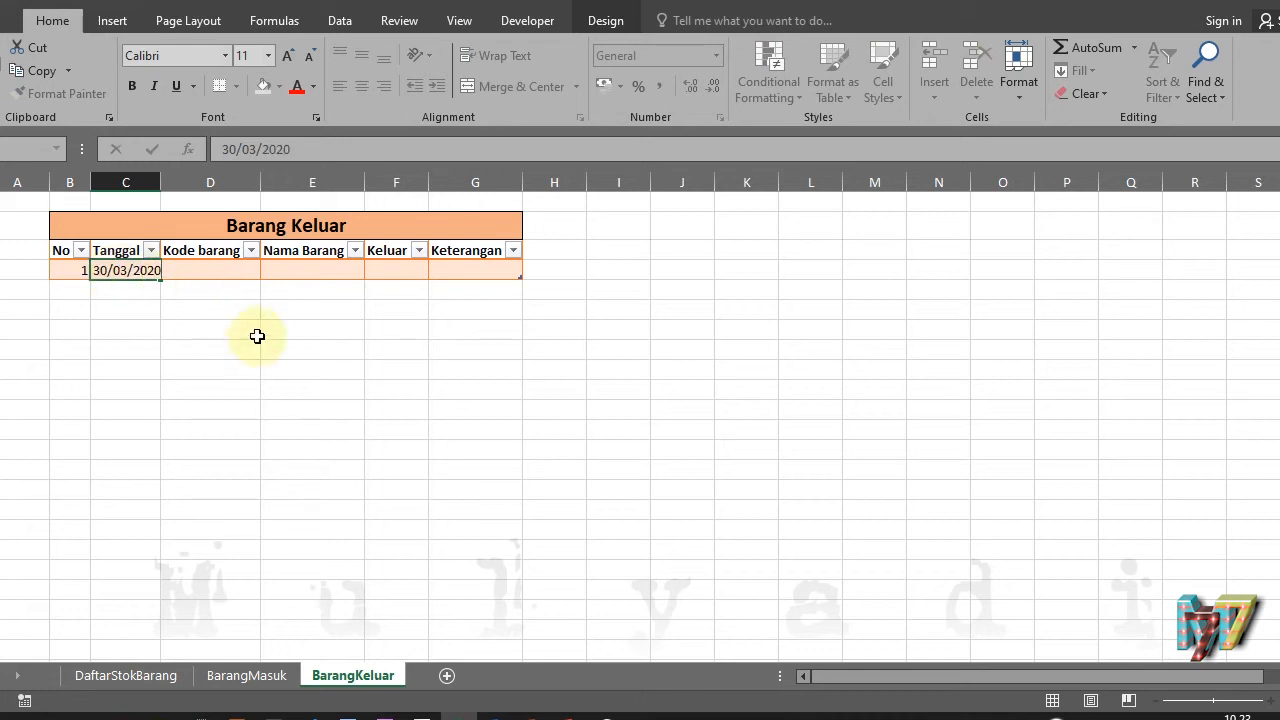
{"action": "type", "text": "0/03/2020"}
{"action": "key", "text": "Return"}
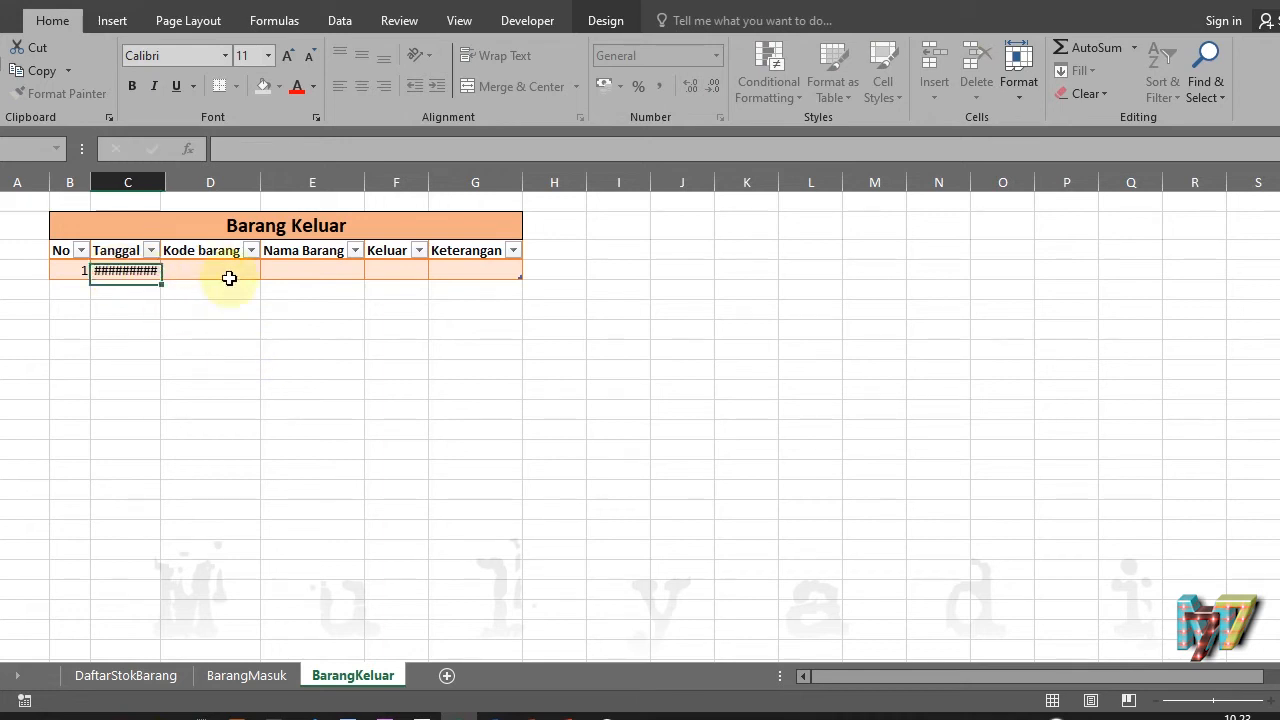
Enter Kode barang KP3001 and Keluar quantity 10 in BarangKeluar's first row
{"action": "left_click", "coordinate": [210, 268]}
{"action": "type", "text": "KP3001"}
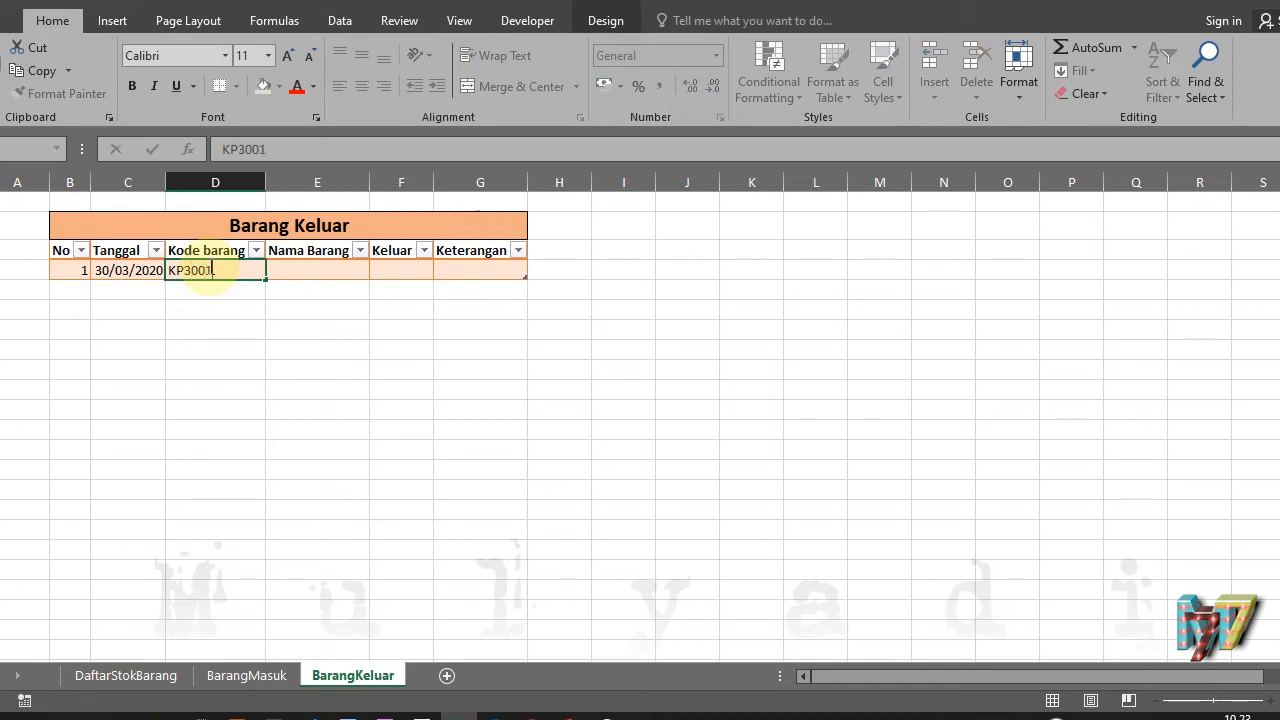
{"action": "key", "text": "Return"}
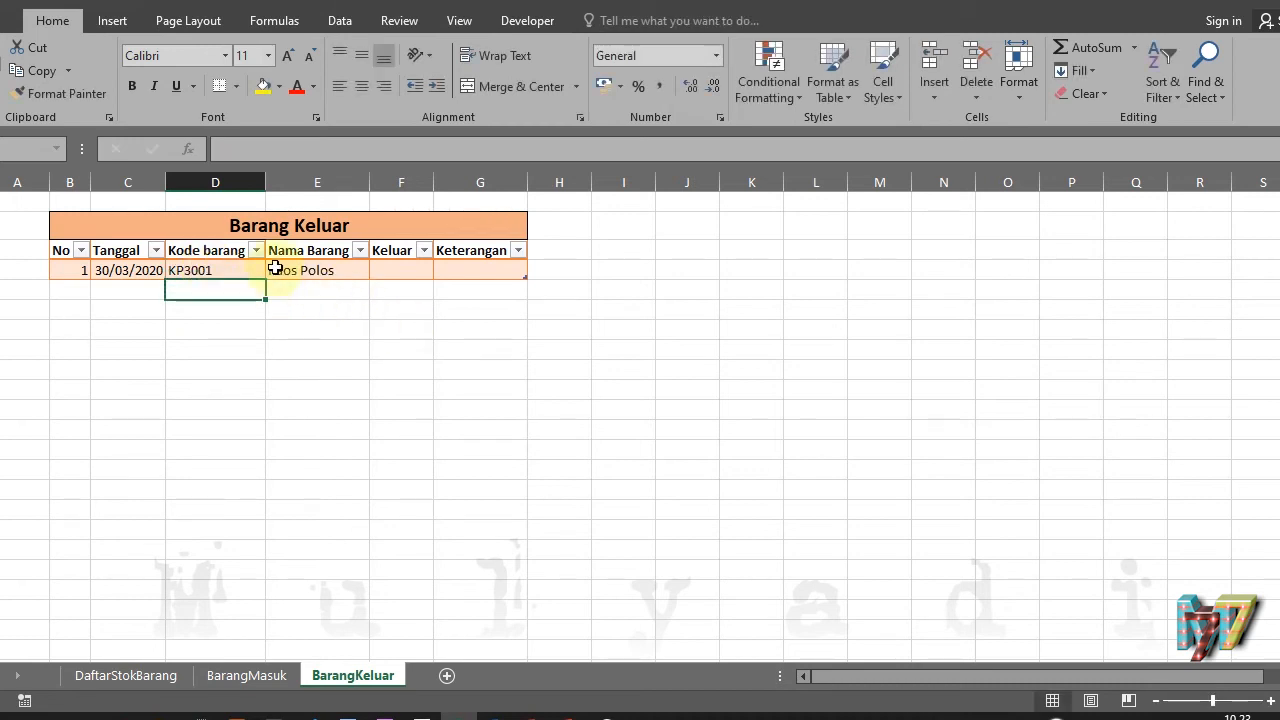
{"action": "left_click", "coordinate": [403, 274]}
{"action": "type", "text": "10"}
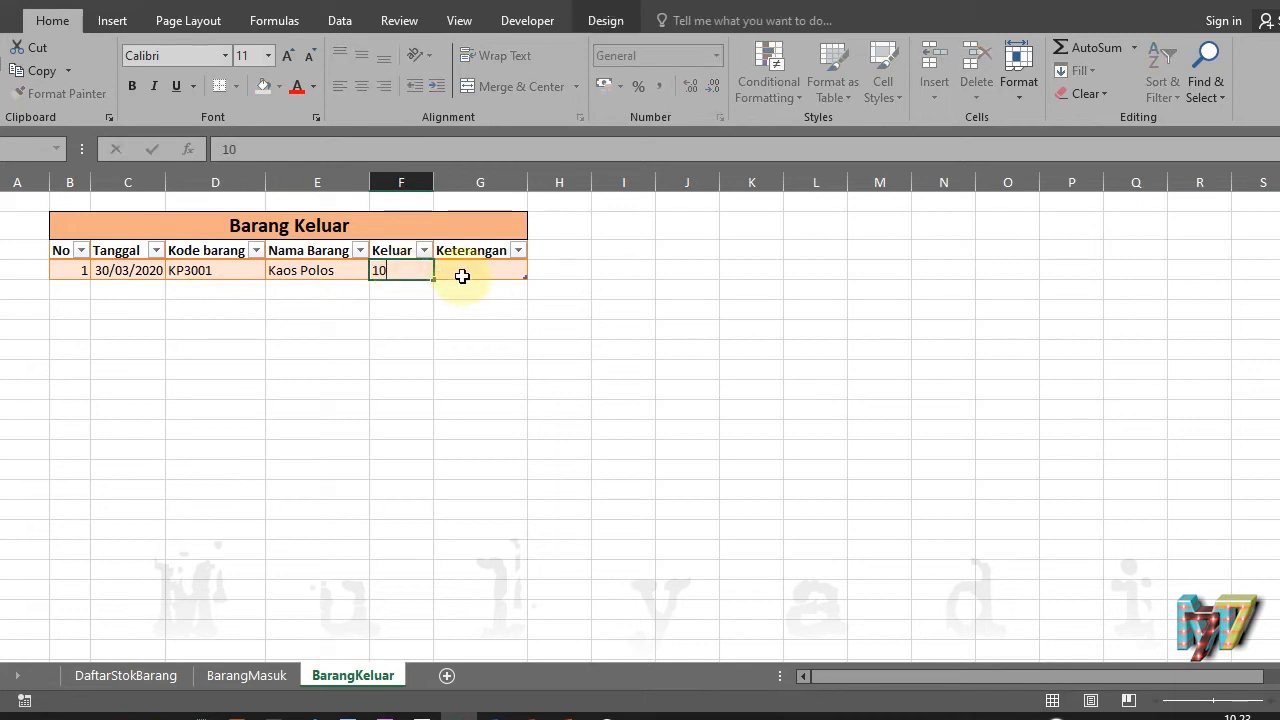
{"action": "key", "text": "Return"}
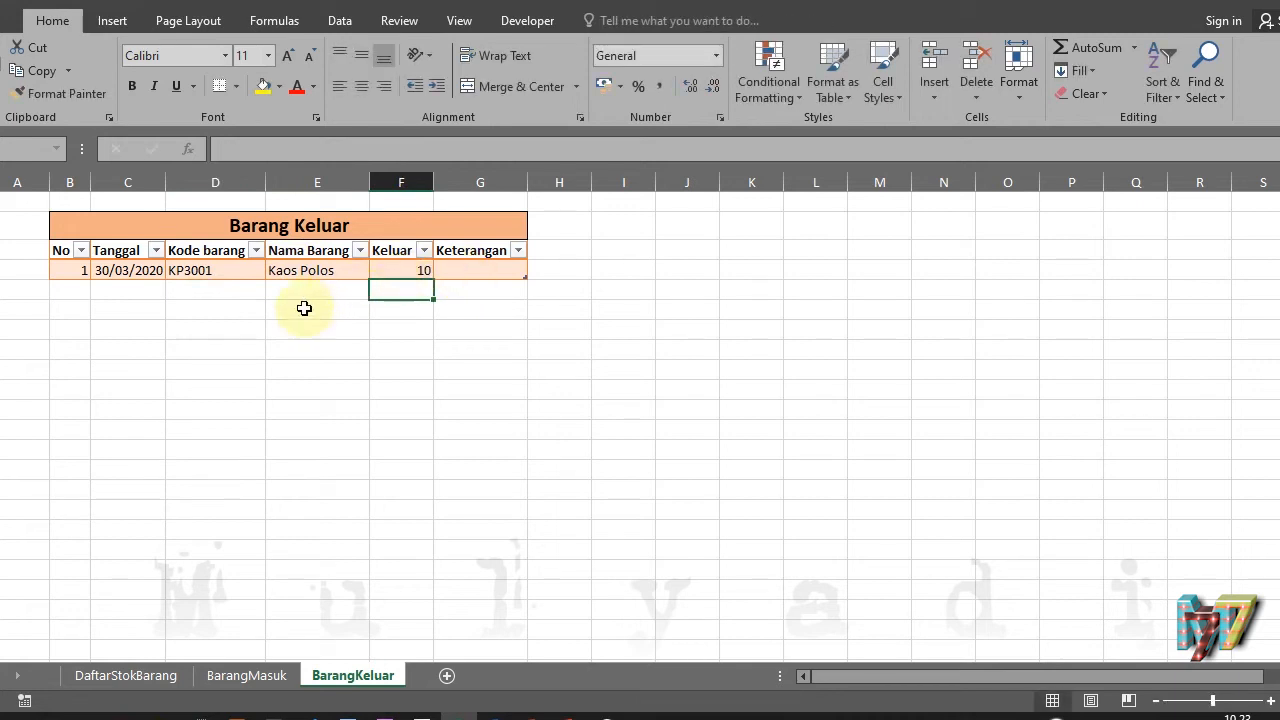
Inspect the SUMIF formula in the Keluar column for Kaos Polos on the DaftarStokBarang sheet
{"action": "left_click", "coordinate": [128, 676]}
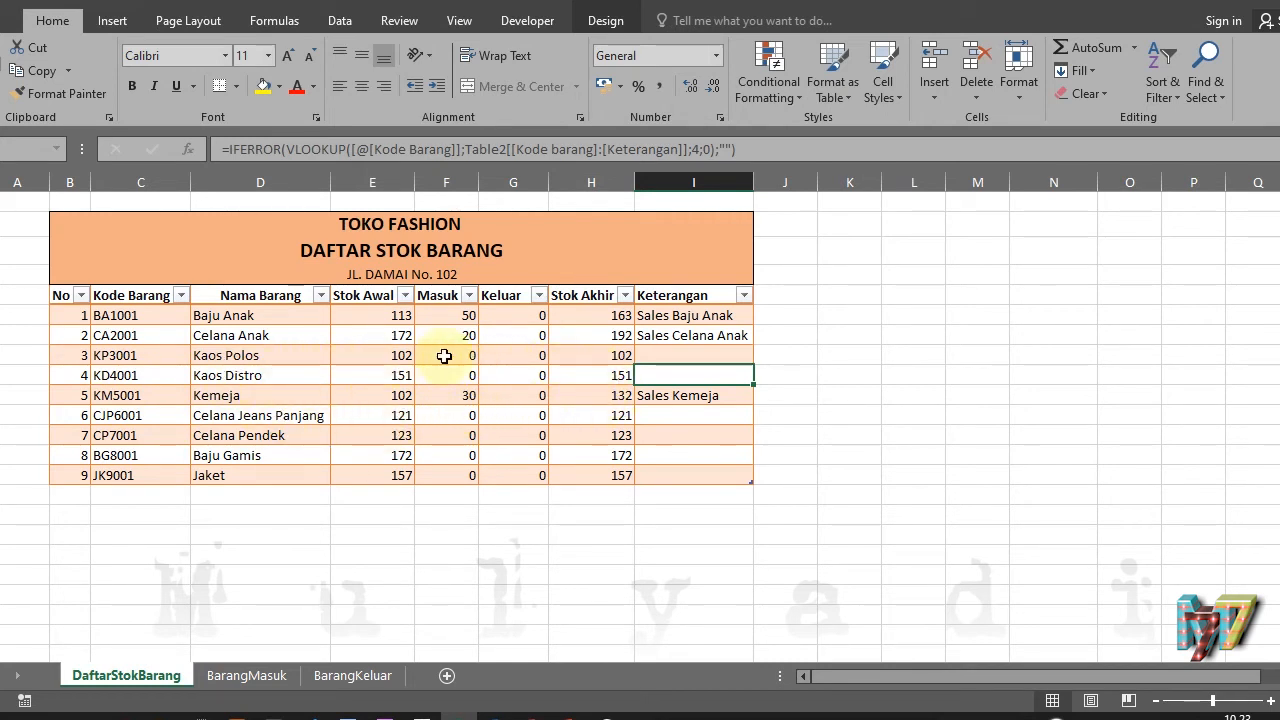
{"action": "left_click", "coordinate": [535, 354]}
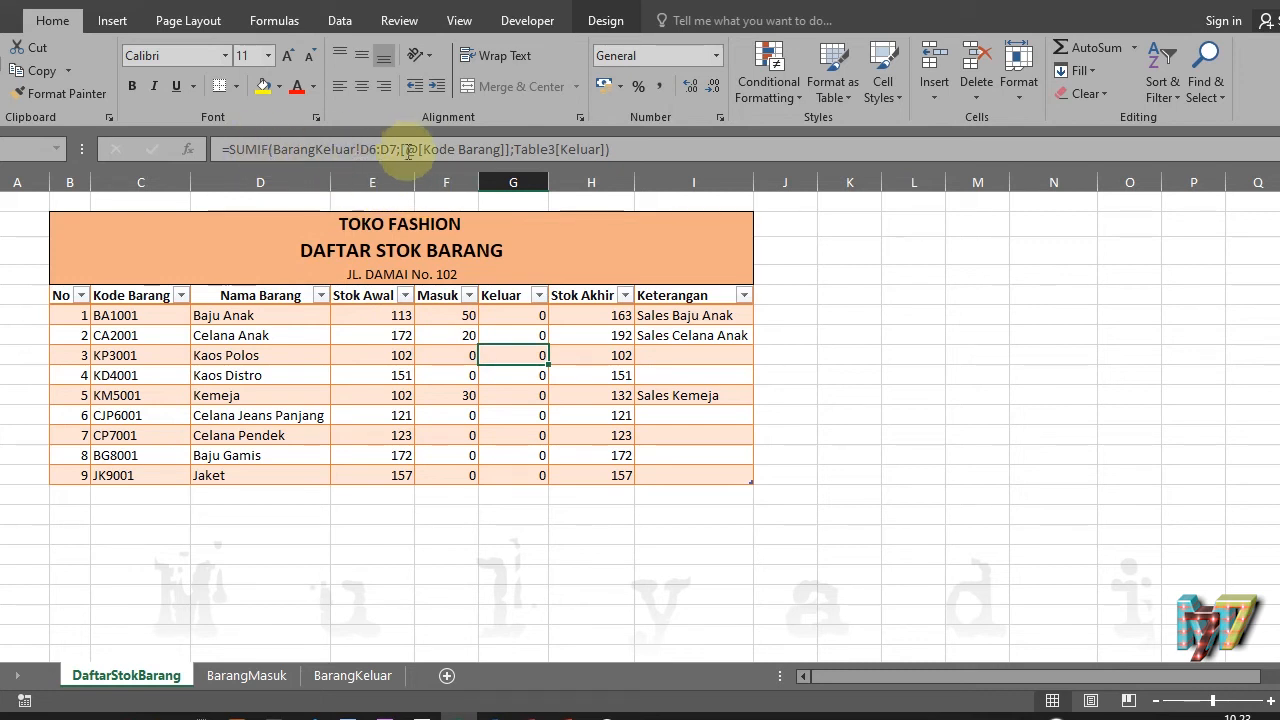
{"action": "left_click", "coordinate": [663, 149]}
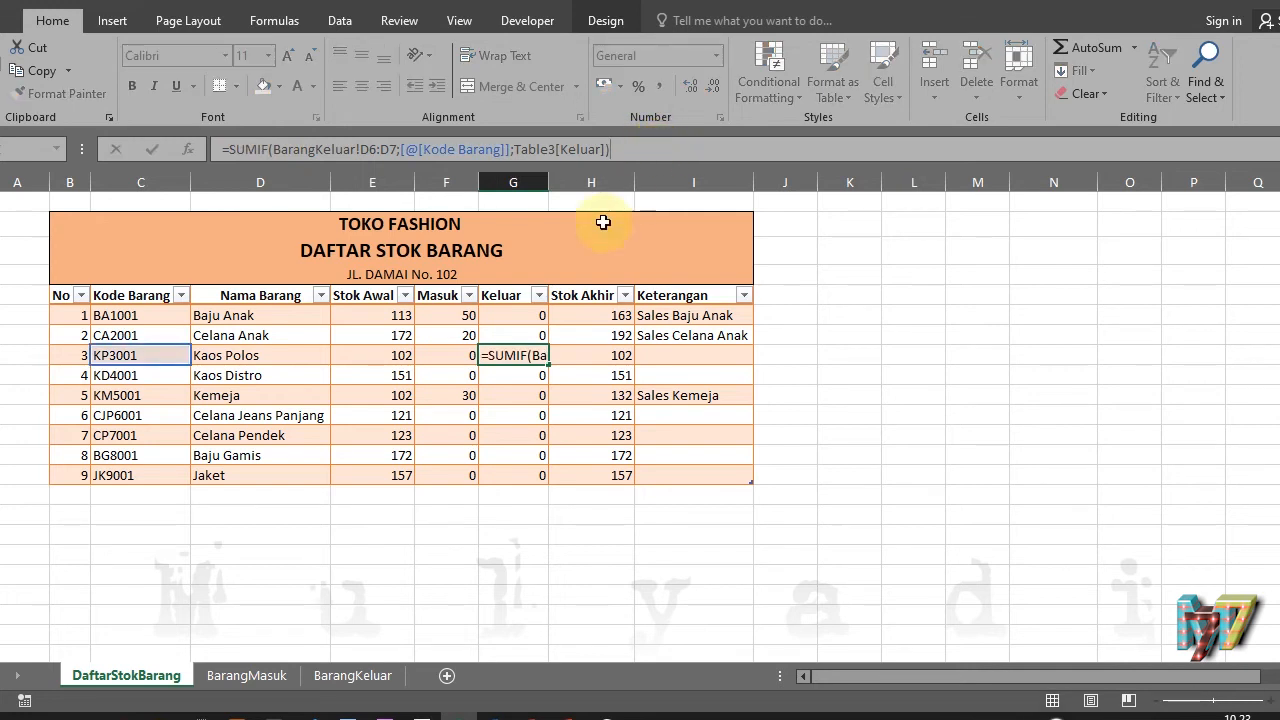
{"action": "key", "text": "Return"}
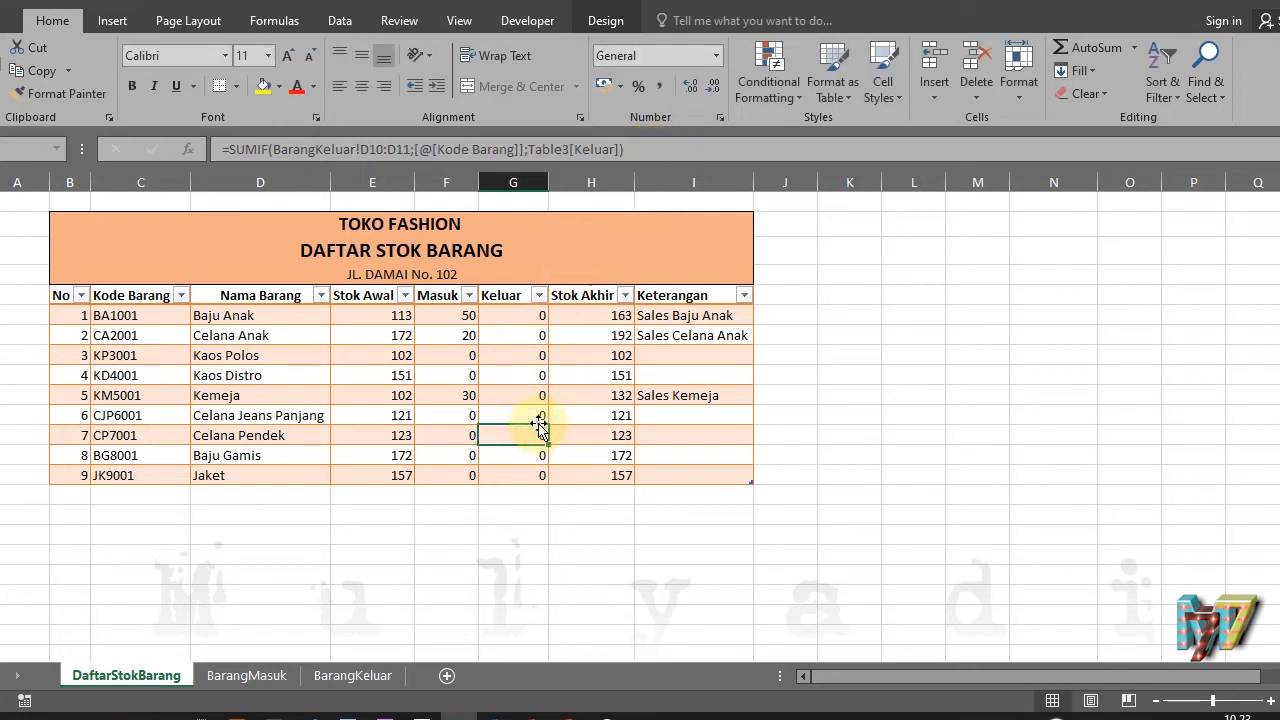
{"action": "left_click", "coordinate": [520, 351]}
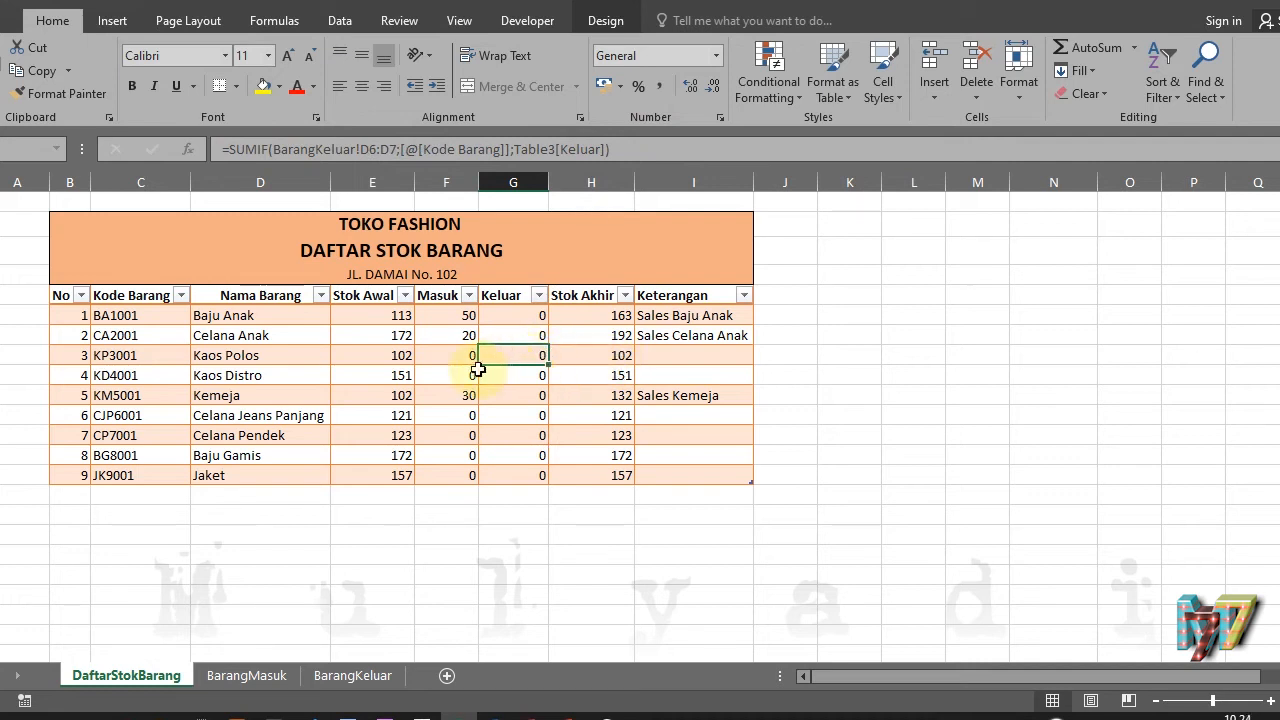
Delete all arguments from the Kaos Polos Keluar formula on DaftarStokBarang, keeping only "=SUMIF("
{"action": "left_click", "coordinate": [401, 149]}
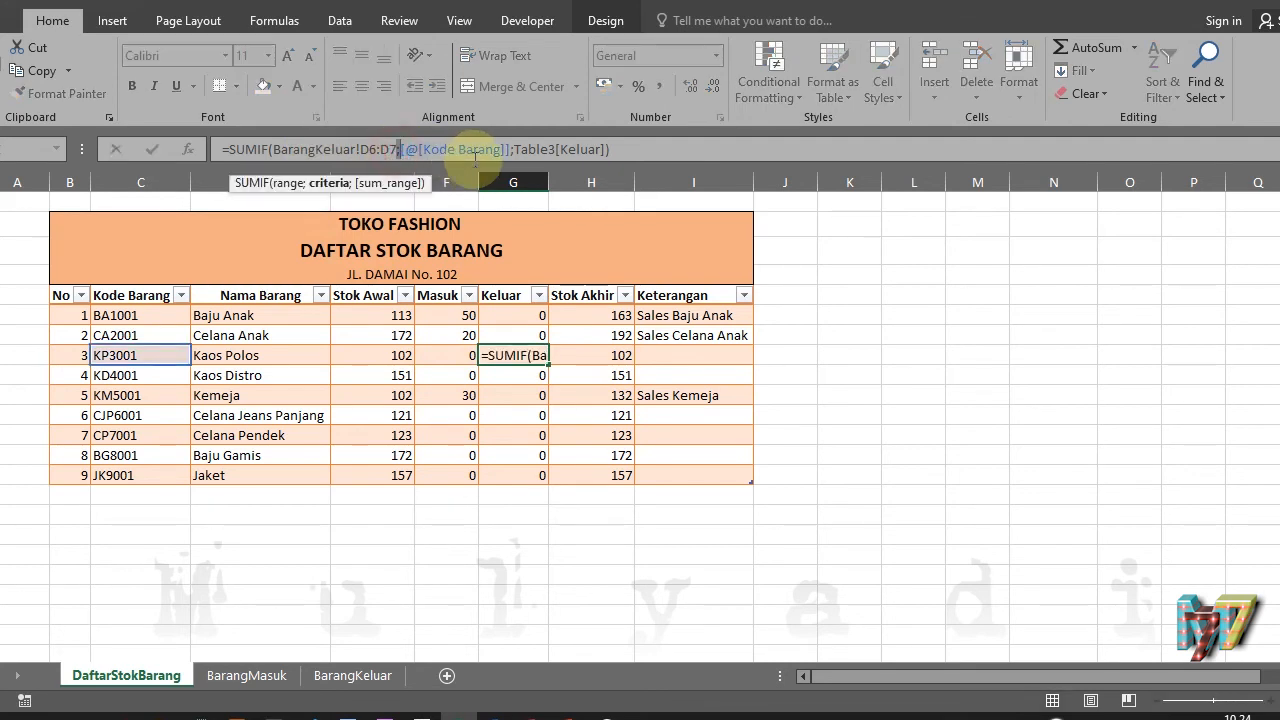
{"action": "left_click", "coordinate": [694, 149]}
{"action": "left_click", "coordinate": [404, 148]}
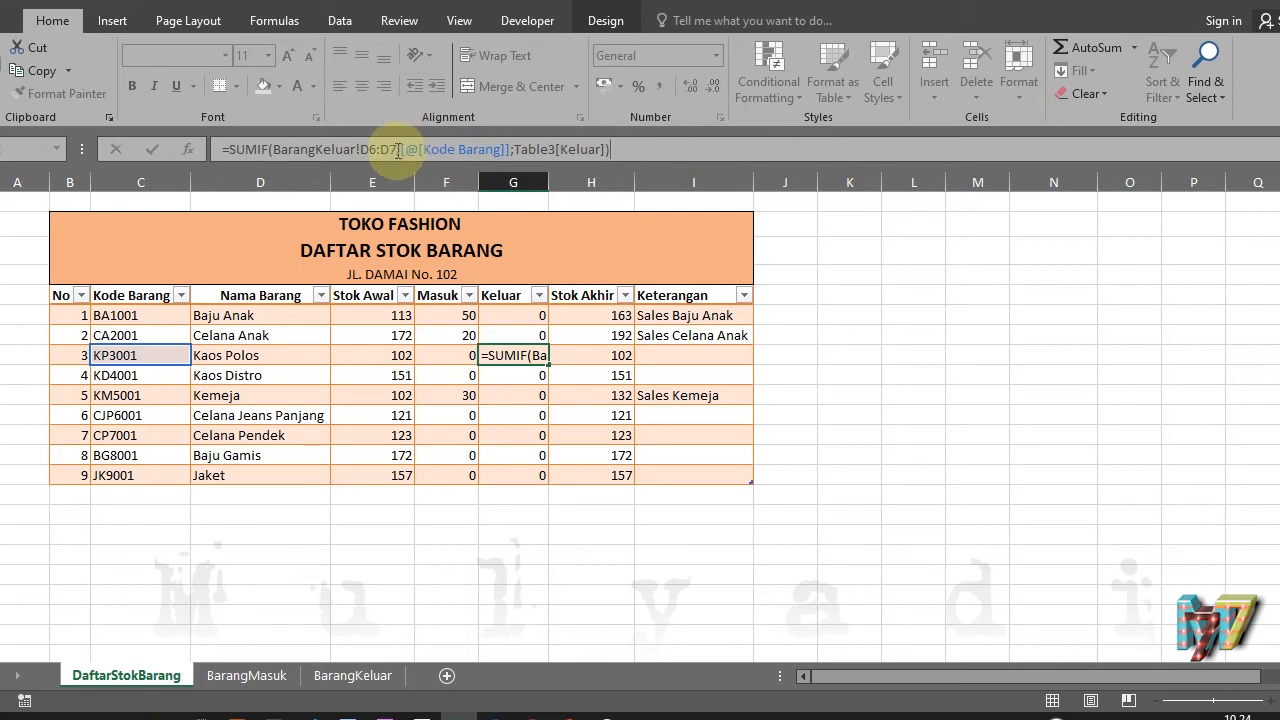
{"action": "key", "text": "BackSpace"}
{"action": "key", "text": "BackSpace"}
{"action": "key", "text": "BackSpace"}
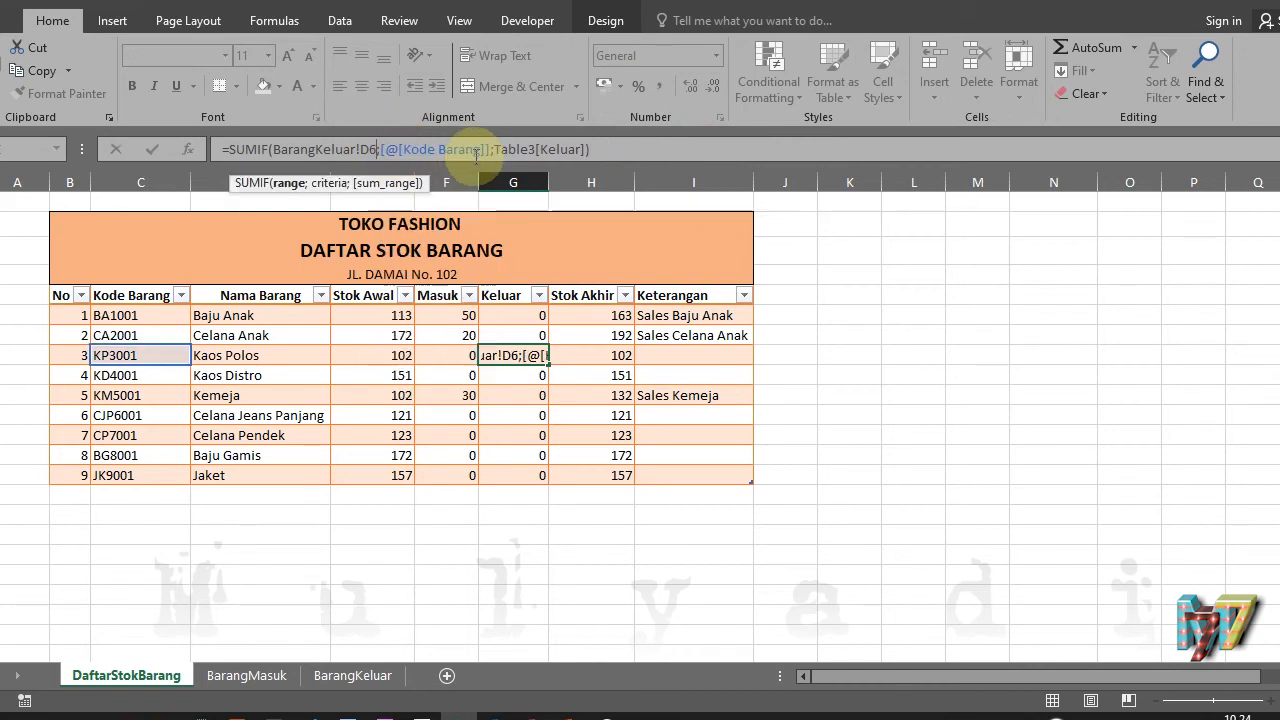
{"action": "left_click", "coordinate": [600, 150]}
{"action": "key", "text": "BackSpace"}
{"action": "key", "text": "BackSpace"}
{"action": "key", "text": "BackSpace"}
{"action": "key", "text": "BackSpace"}
{"action": "key", "text": "BackSpace"}
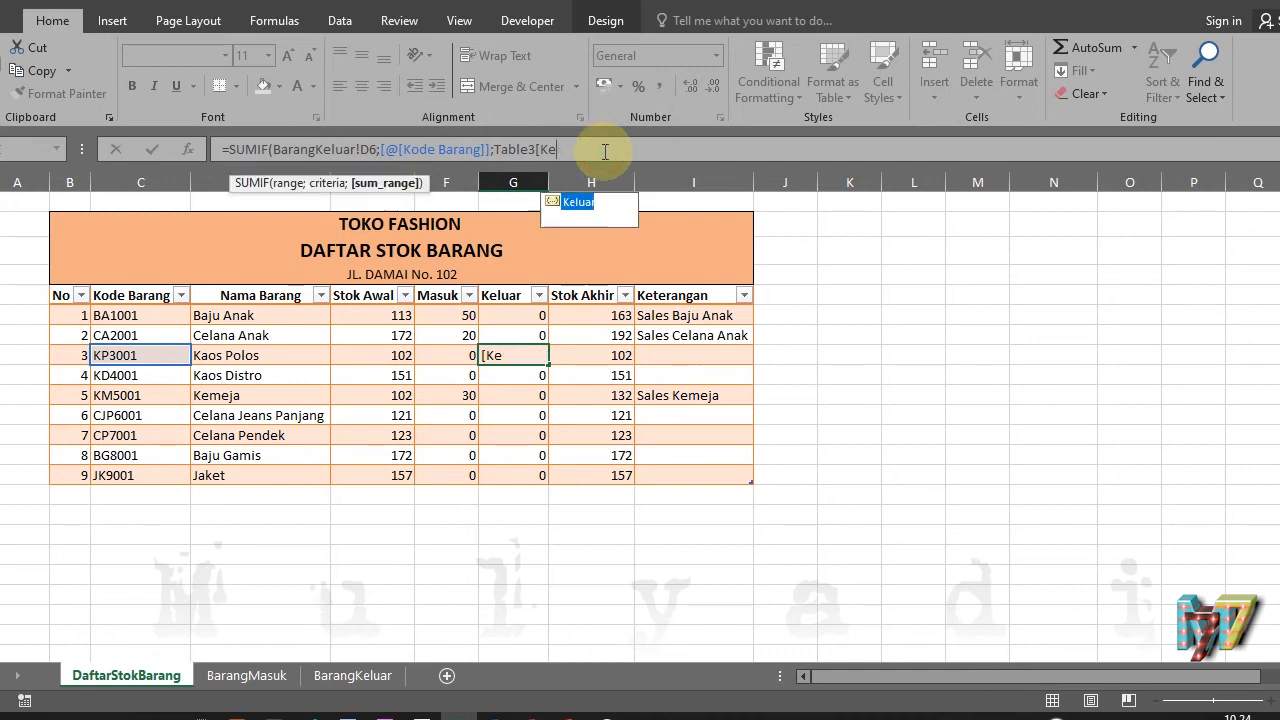
{"action": "key", "text": "BackSpace"}
{"action": "key", "text": "BackSpace"}
{"action": "key", "text": "BackSpace"}
{"action": "key", "text": "BackSpace"}
{"action": "key", "text": "BackSpace"}
{"action": "key", "text": "BackSpace"}
{"action": "key", "text": "BackSpace"}
{"action": "key", "text": "BackSpace"}
{"action": "key", "text": "BackSpace"}
{"action": "key", "text": "BackSpace"}
{"action": "key", "text": "BackSpace"}
{"action": "key", "text": "BackSpace"}
{"action": "key", "text": "BackSpace"}
{"action": "key", "text": "BackSpace"}
{"action": "key", "text": "BackSpace"}
{"action": "key", "text": "BackSpace"}
{"action": "key", "text": "BackSpace"}
{"action": "key", "text": "BackSpace"}
{"action": "key", "text": "BackSpace"}
{"action": "key", "text": "BackSpace"}
{"action": "key", "text": "BackSpace"}
{"action": "key", "text": "BackSpace"}
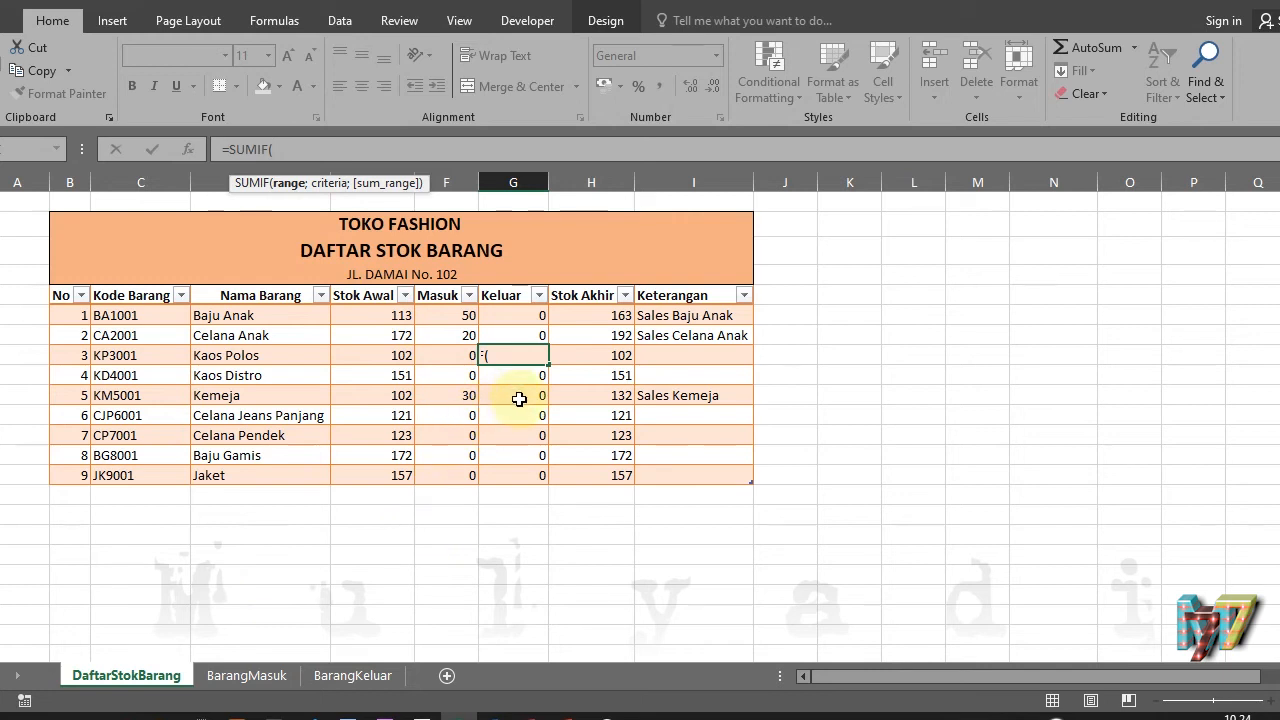
In the Kaos Polos Keluar SUMIF, set the range to Table3[Kode barang] and the criteria to DaftarStokBarang!C6, the BA1001 code cell
{"action": "left_click", "coordinate": [340, 678]}
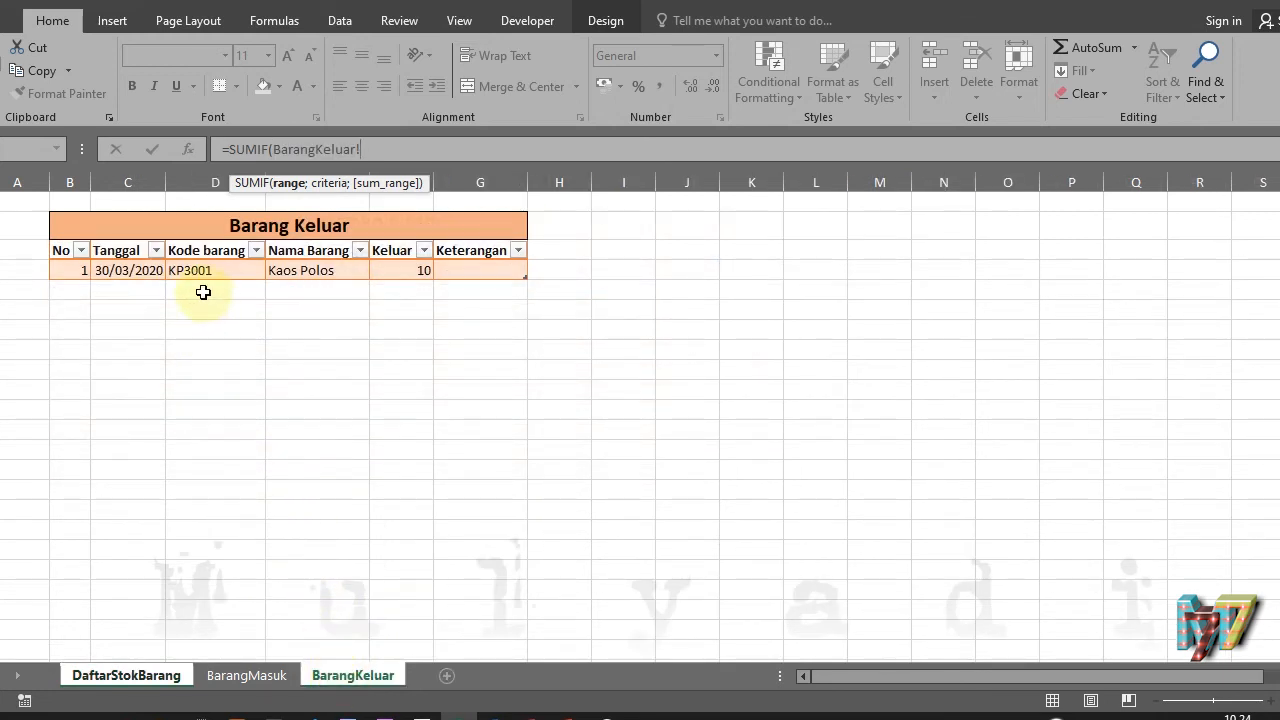
{"action": "left_click", "coordinate": [193, 273]}
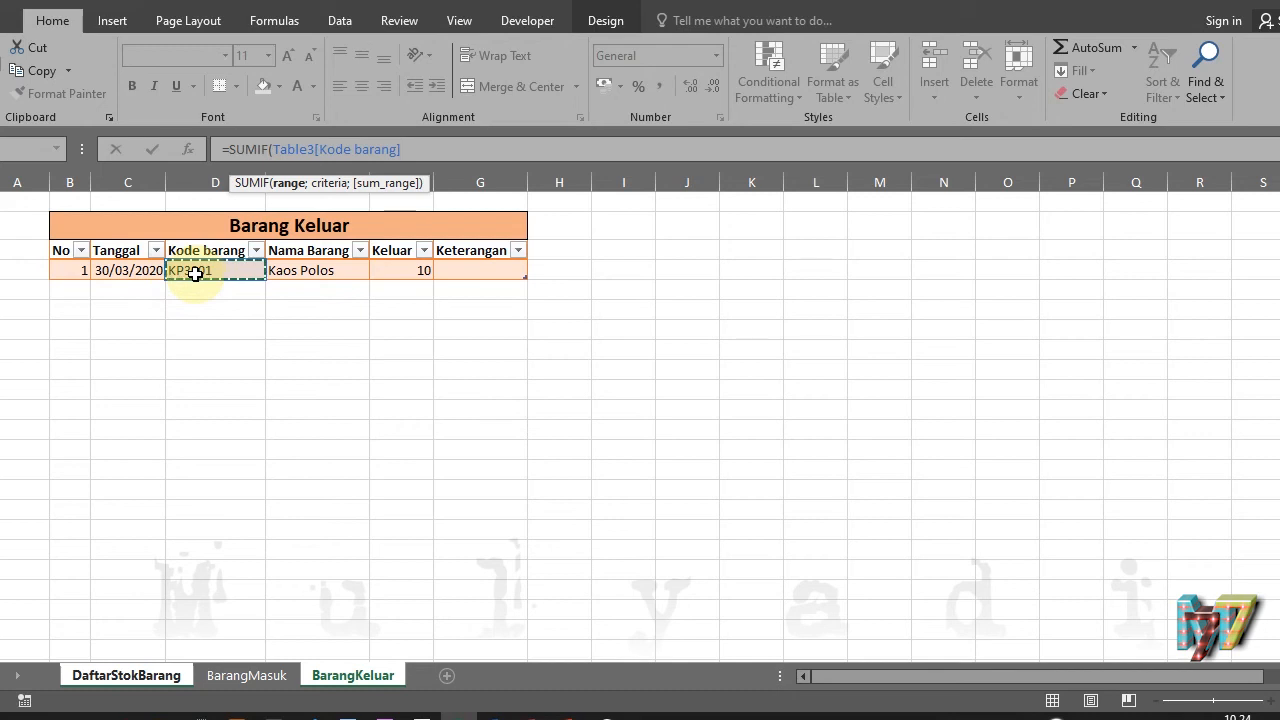
{"action": "type", "text": ";"}
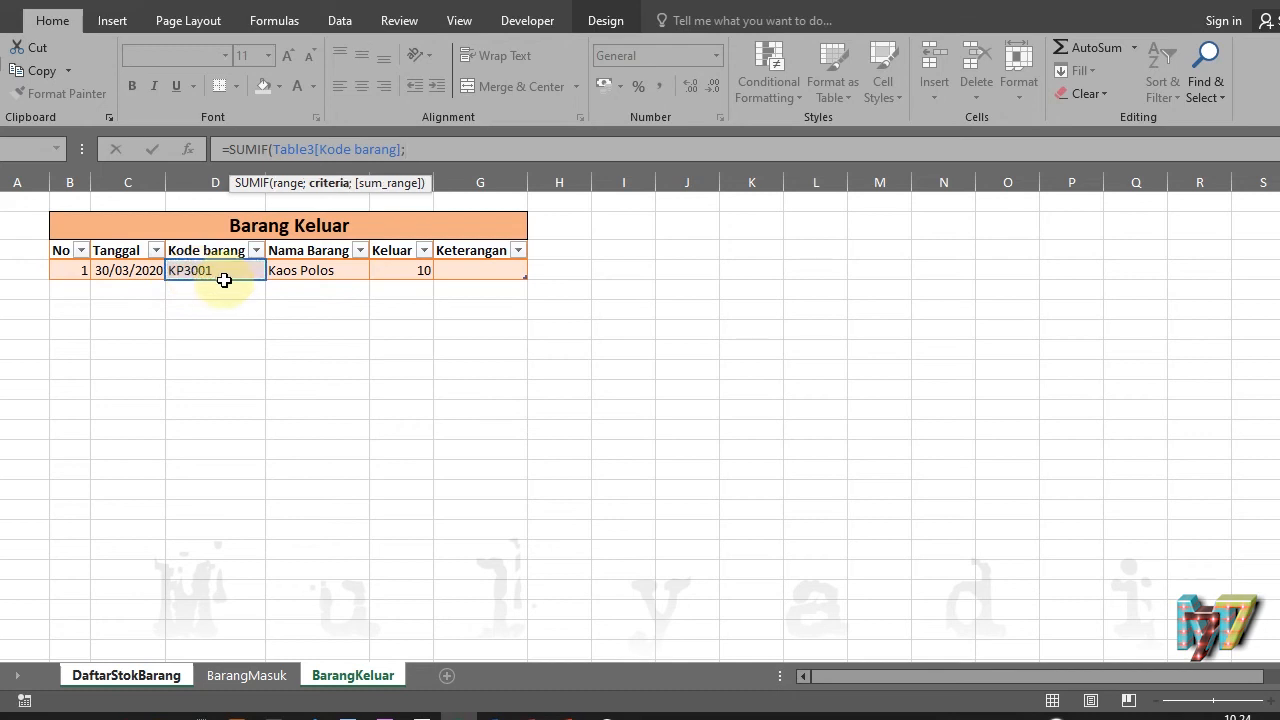
{"action": "left_click", "coordinate": [146, 677]}
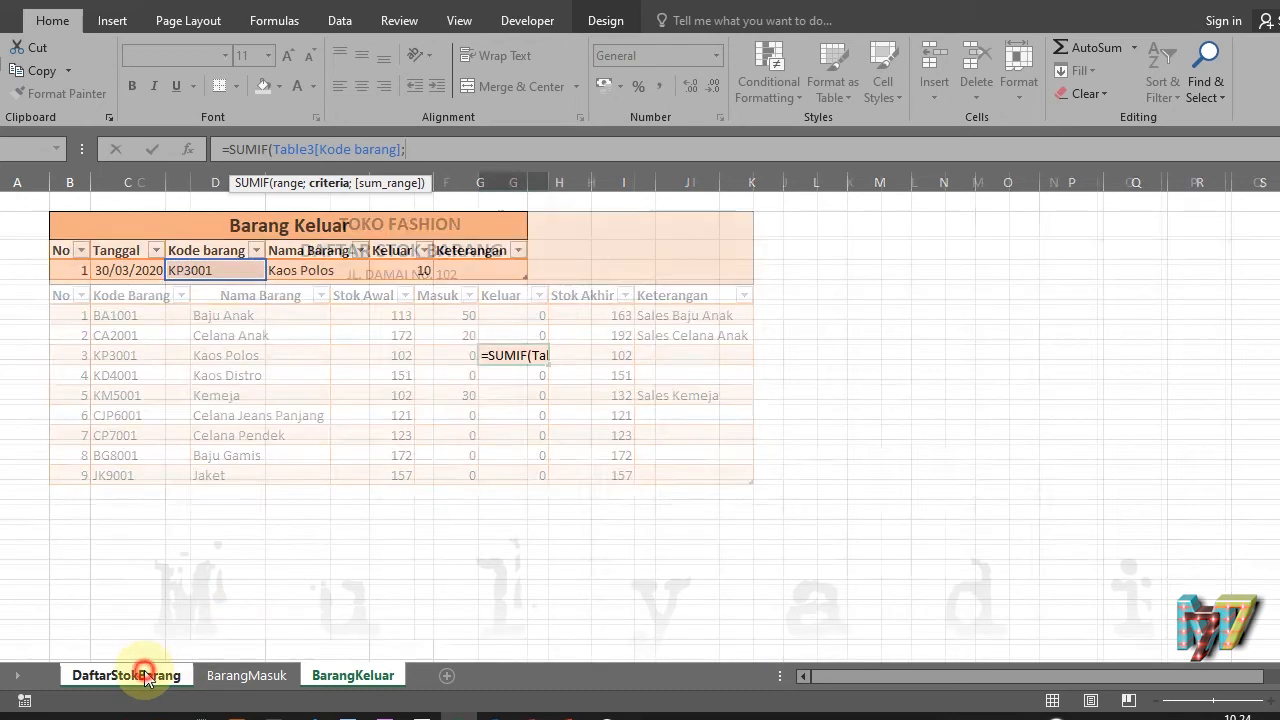
{"action": "left_click", "coordinate": [128, 314]}
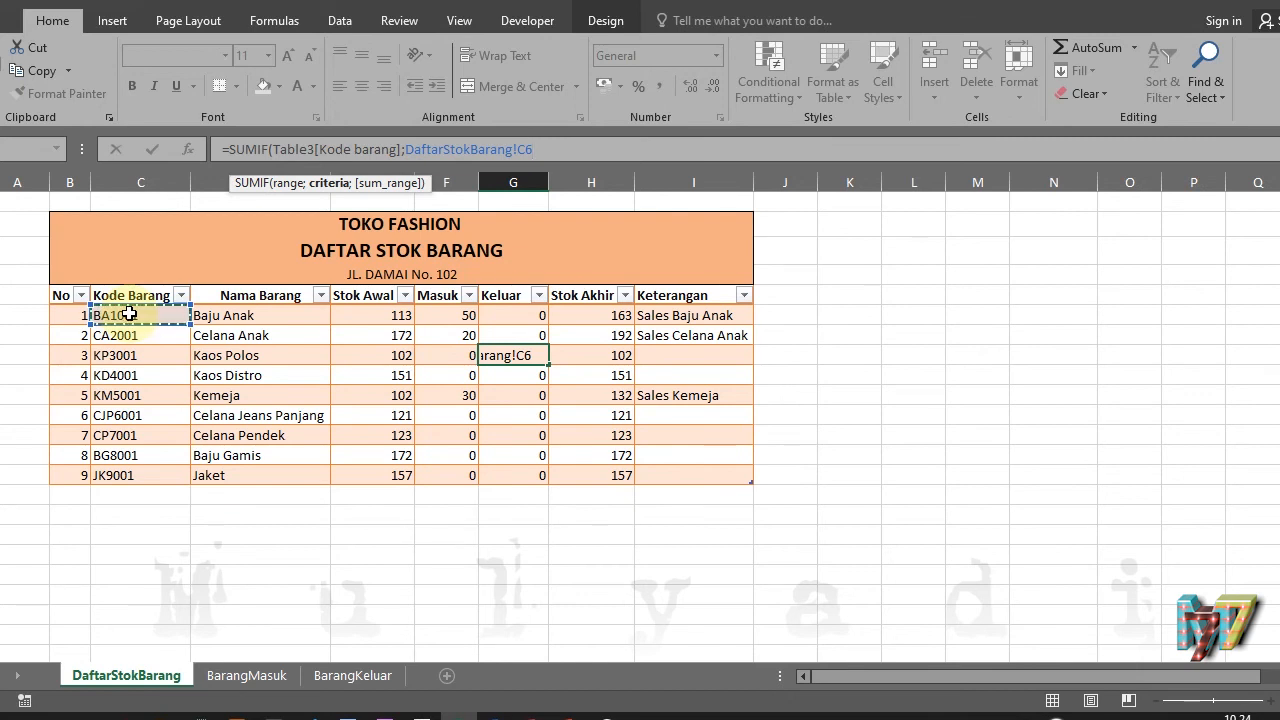
{"action": "type", "text": ";"}
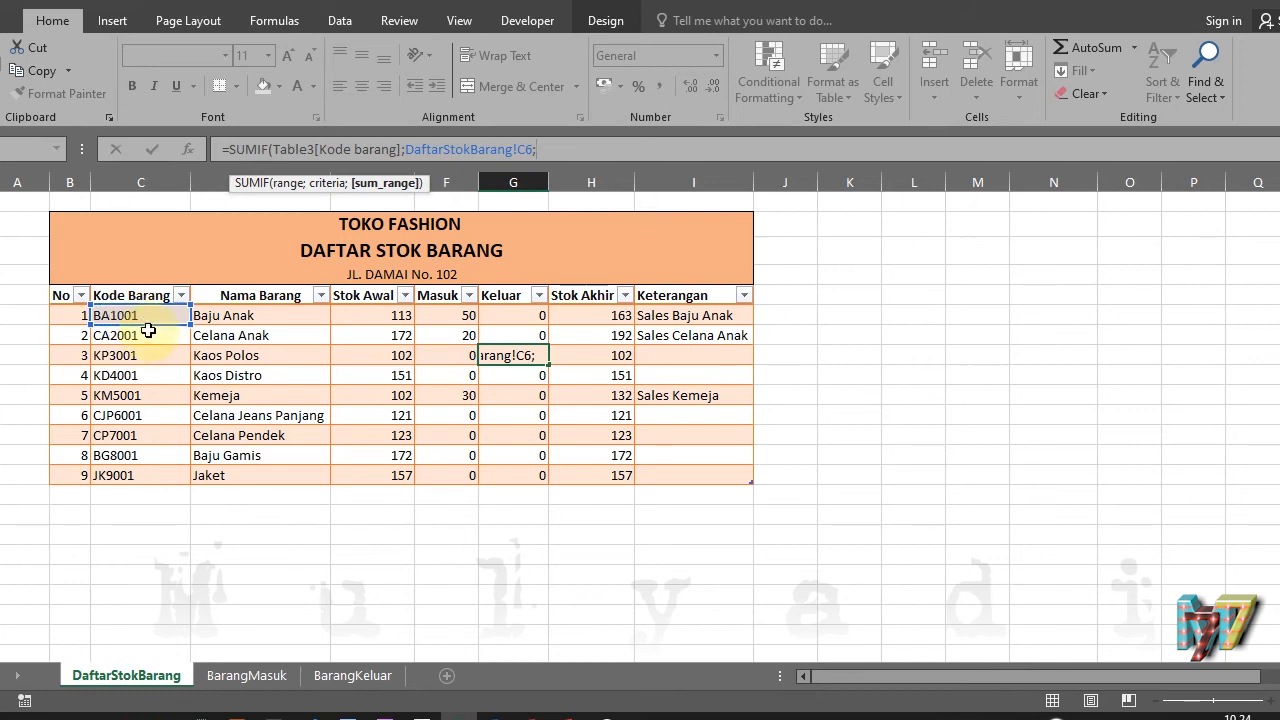
Delete the criteria from the Kaos Polos Keluar formula and pick the BA1001 code cell C6 as criteria again
{"action": "left_click", "coordinate": [139, 316]}
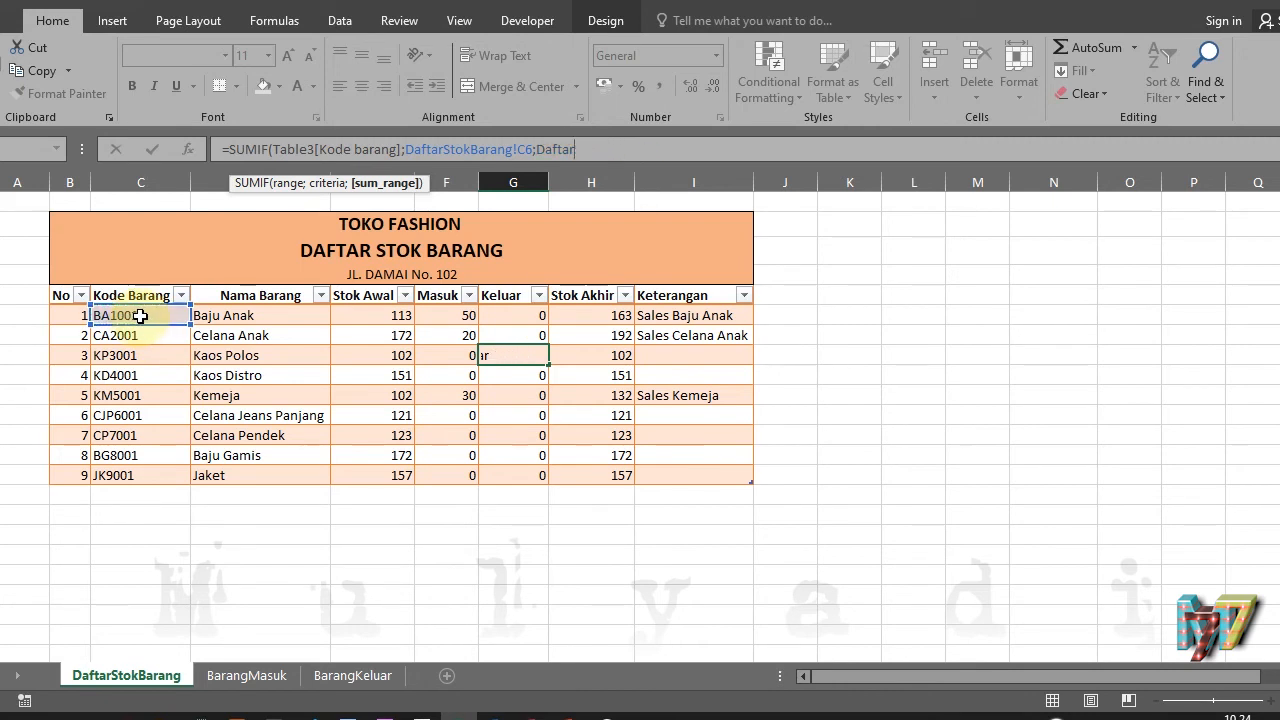
{"action": "key", "text": "BackSpace"}
{"action": "key", "text": "BackSpace"}
{"action": "key", "text": "BackSpace"}
{"action": "key", "text": "BackSpace"}
{"action": "key", "text": "BackSpace"}
{"action": "key", "text": "BackSpace"}
{"action": "key", "text": "BackSpace"}
{"action": "key", "text": "BackSpace"}
{"action": "key", "text": "BackSpace"}
{"action": "key", "text": "BackSpace"}
{"action": "key", "text": "BackSpace"}
{"action": "key", "text": "BackSpace"}
{"action": "key", "text": "BackSpace"}
{"action": "key", "text": "BackSpace"}
{"action": "key", "text": "BackSpace"}
{"action": "key", "text": "BackSpace"}
{"action": "key", "text": "BackSpace"}
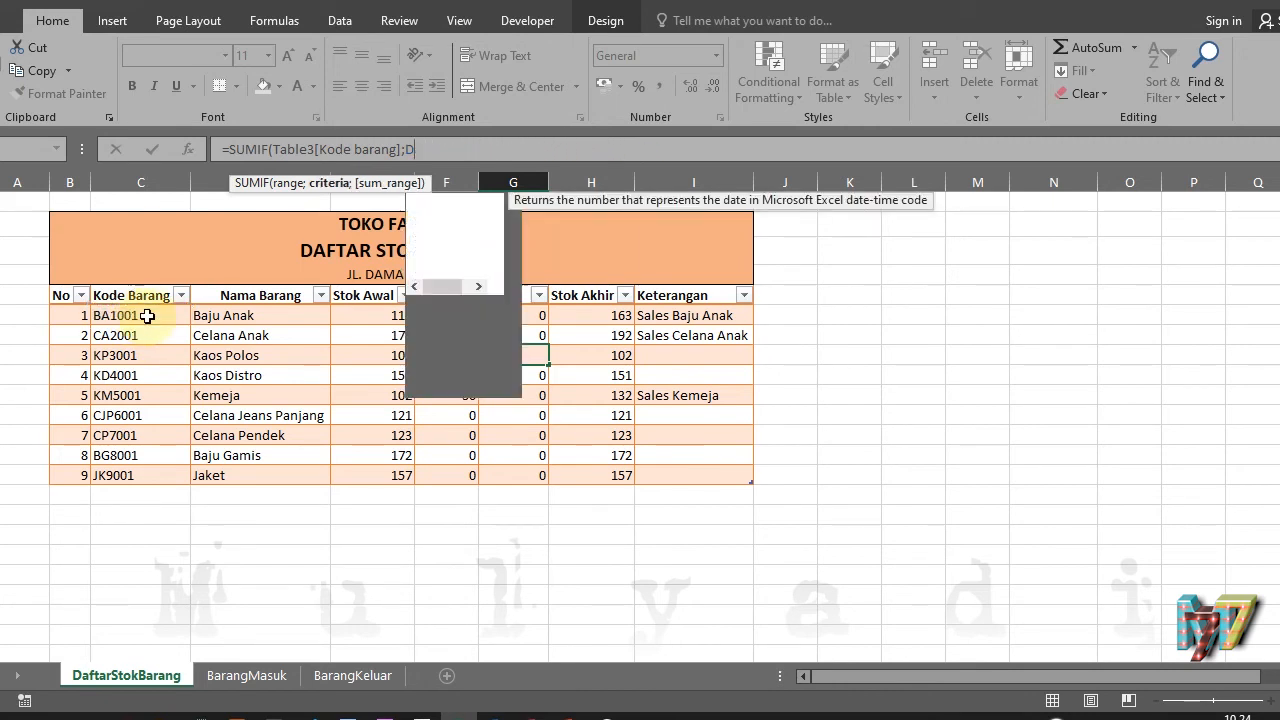
{"action": "left_click_drag", "start_coordinate": [147, 316], "coordinate": [149, 334]}
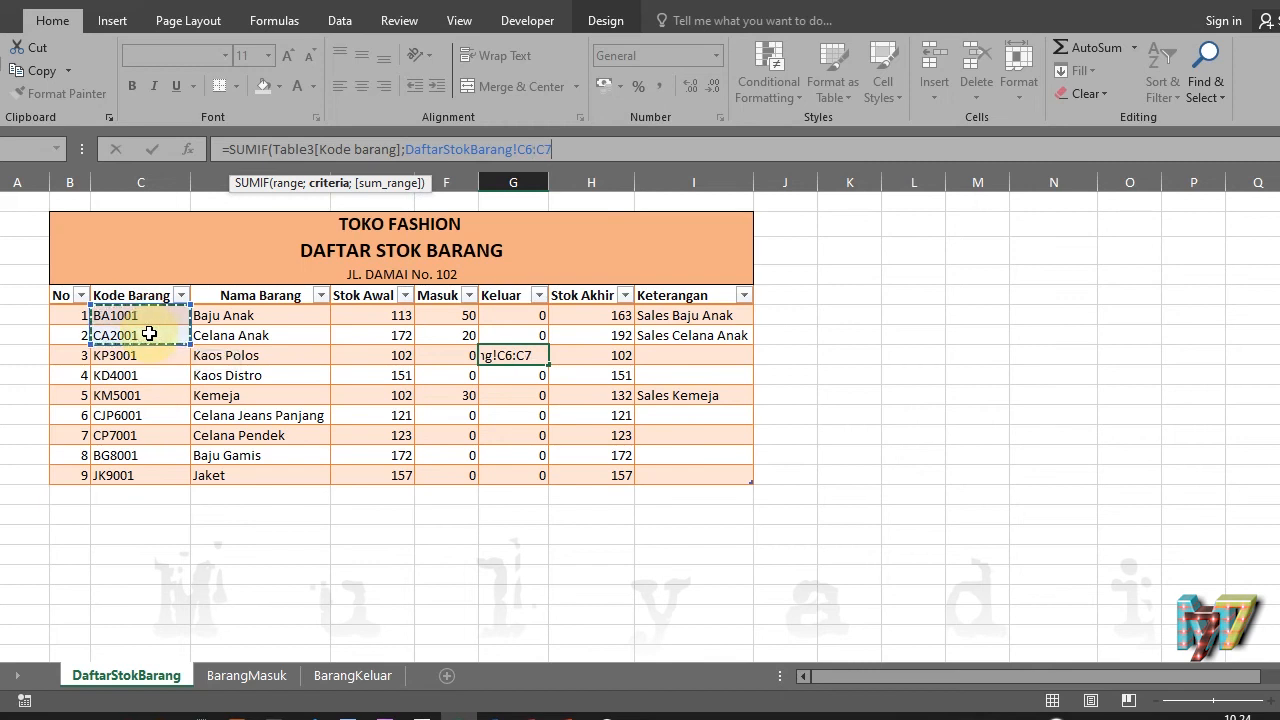
{"action": "left_click", "coordinate": [149, 318]}
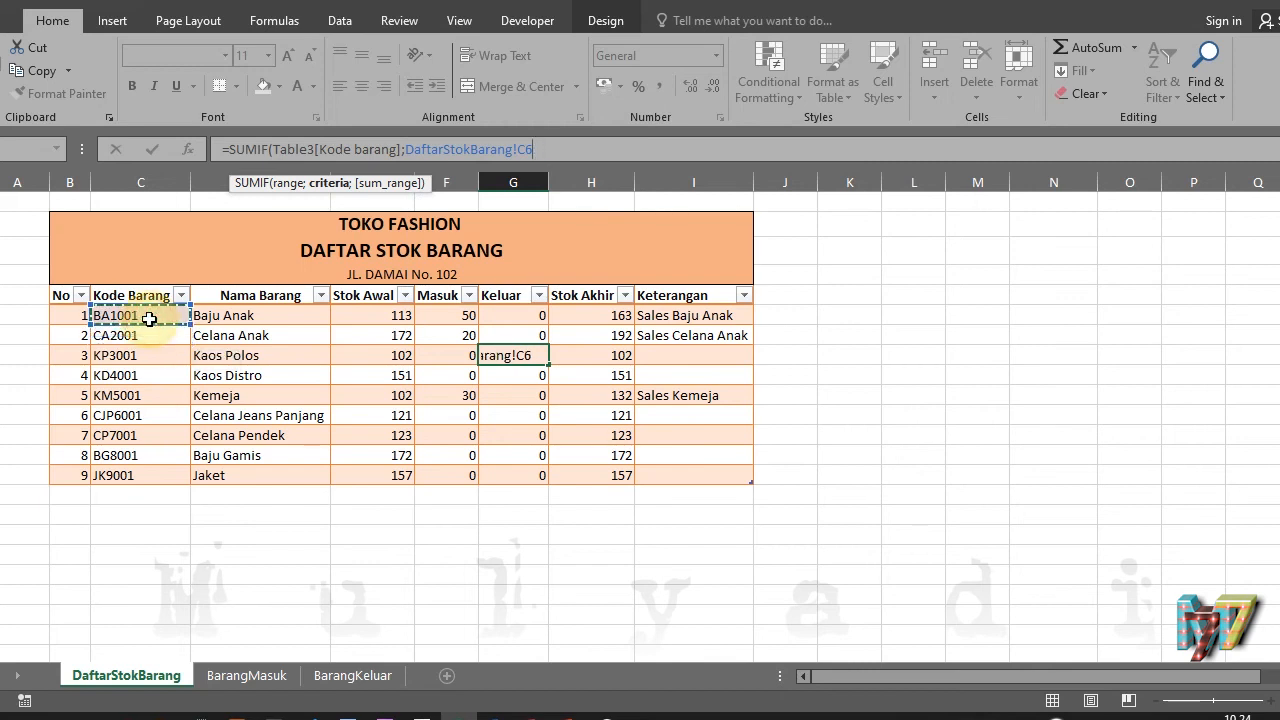
{"action": "type", "text": ";"}
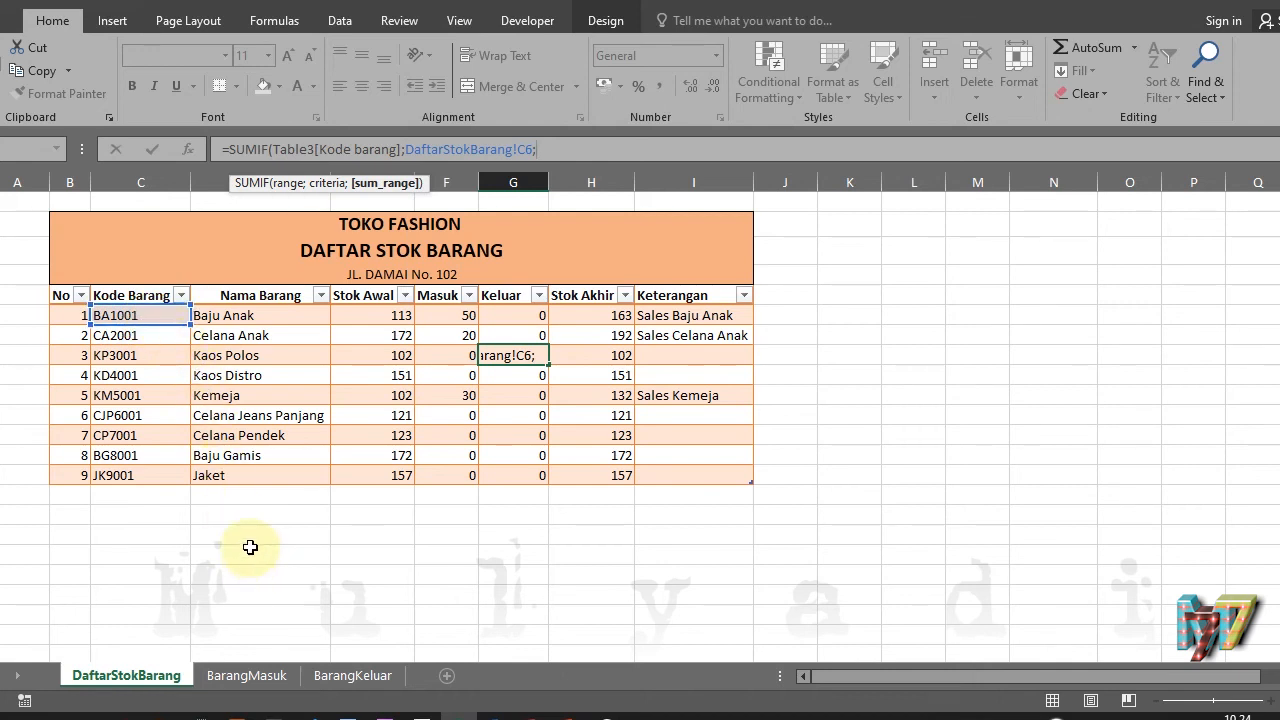
Use BarangKeluar's Table3[Keluar] column as the sum range and enter the Kaos Polos Keluar formula
{"action": "left_click", "coordinate": [347, 677]}
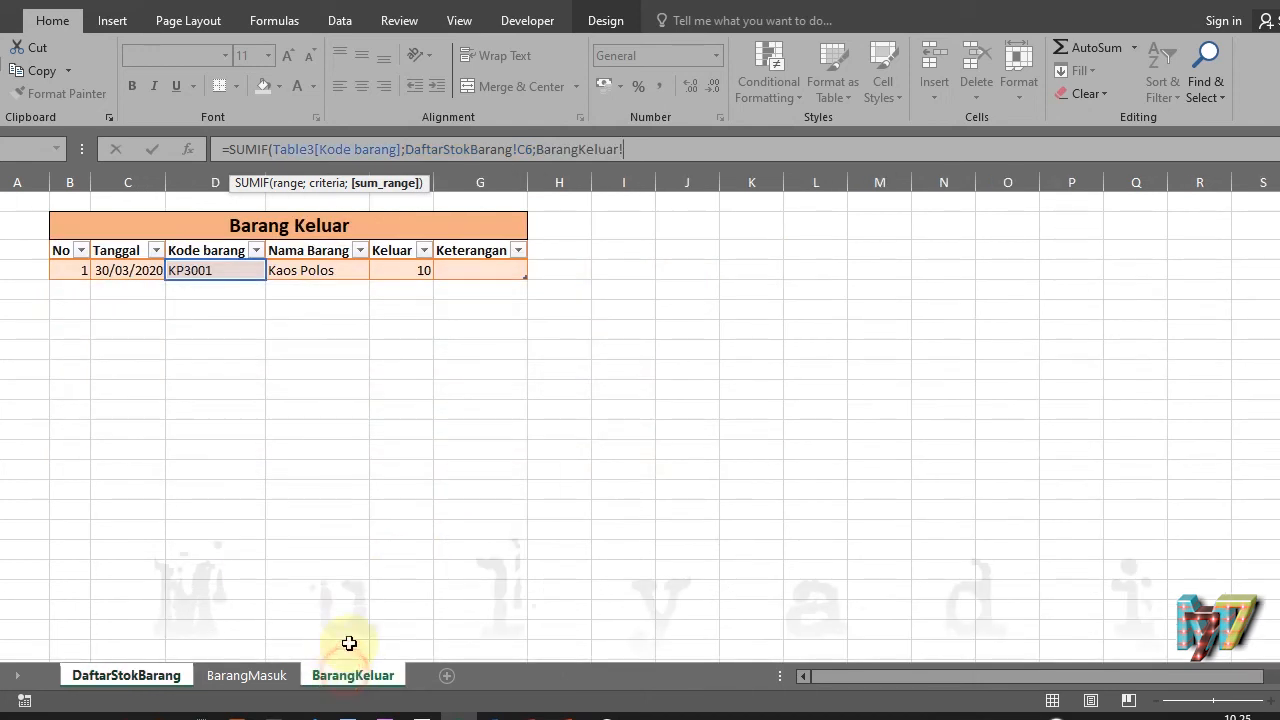
{"action": "left_click", "coordinate": [400, 270]}
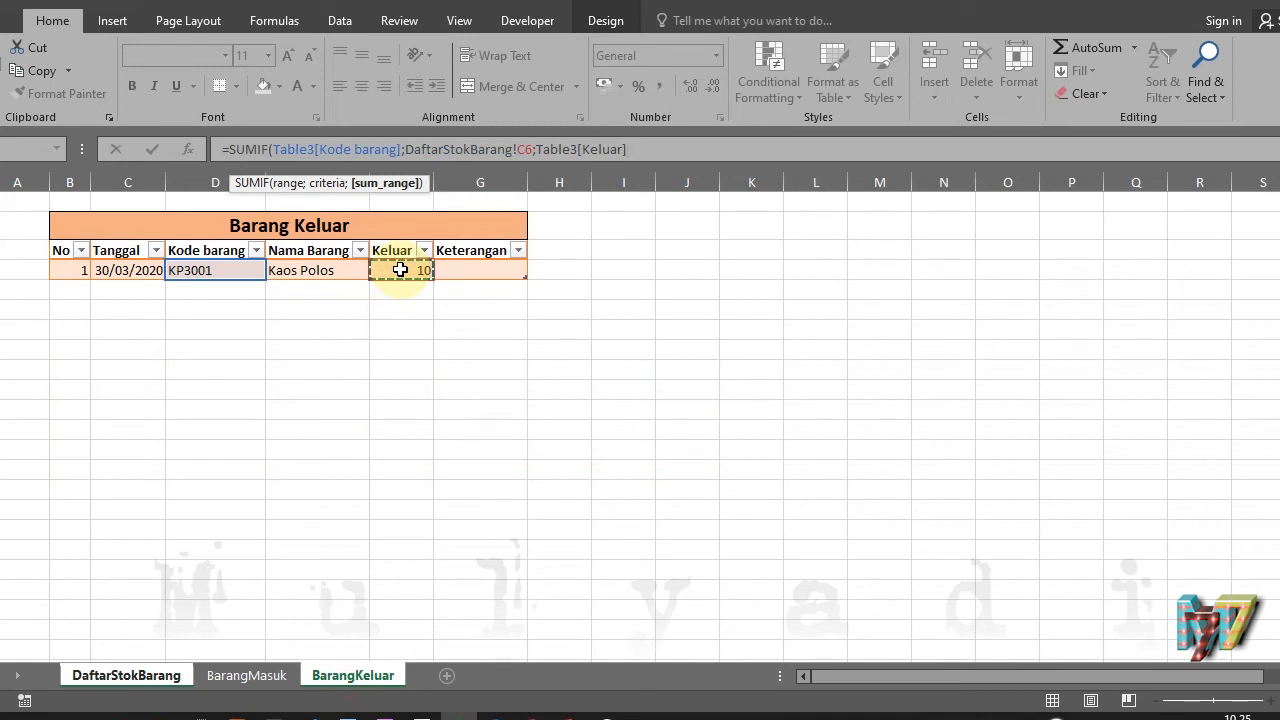
{"action": "key", "text": "Return"}
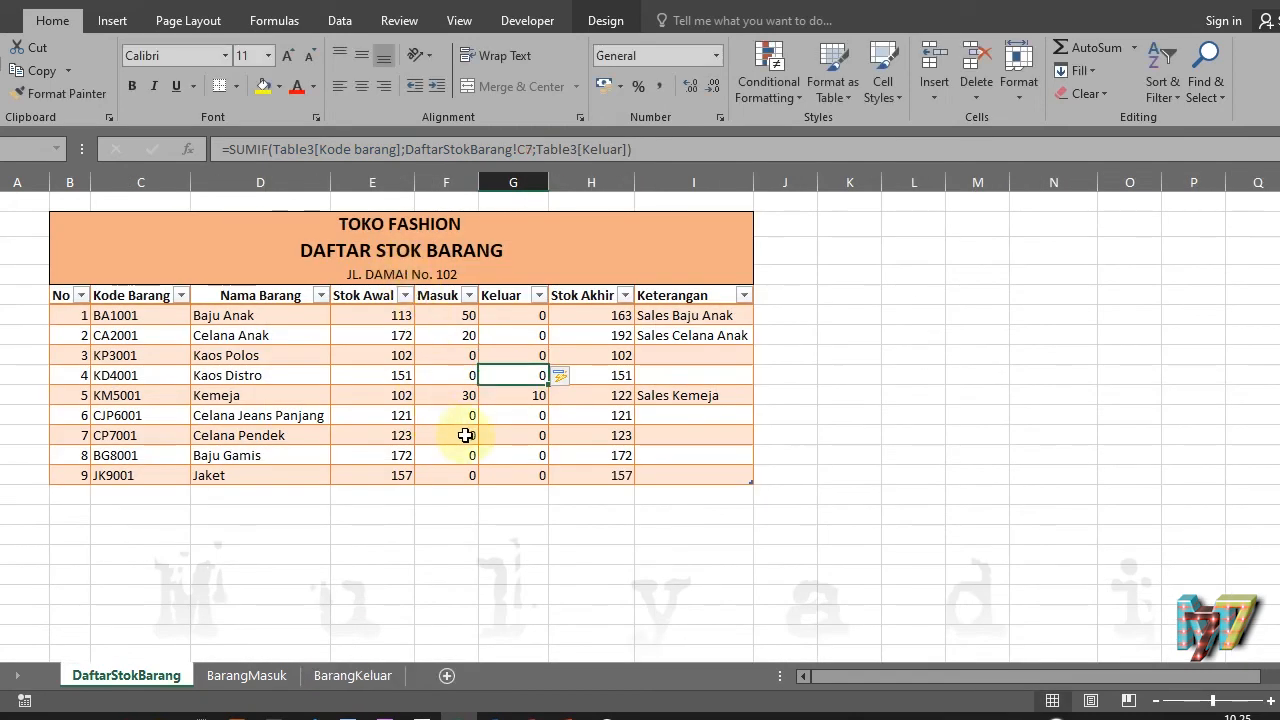
Compare the Keluar quantities and formulas on DaftarStokBarang with the item code and quantity entered on BarangKeluar
{"action": "left_click", "coordinate": [508, 430]}
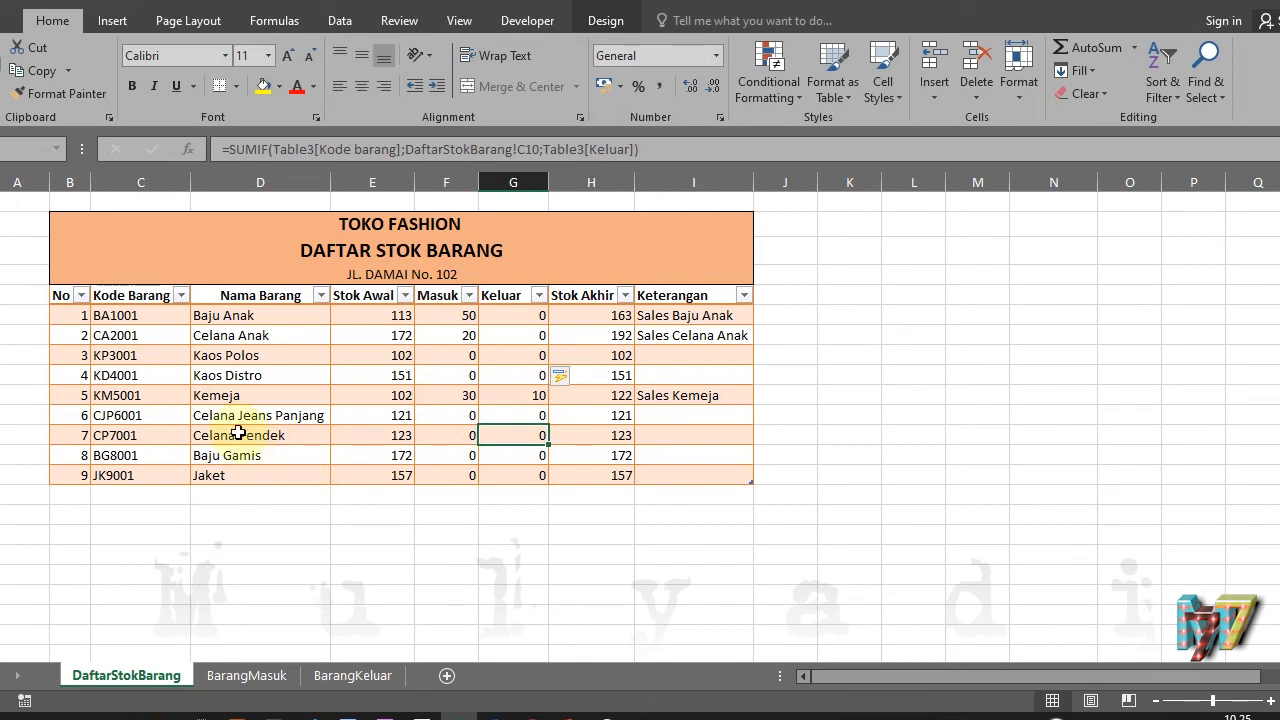
{"action": "left_click", "coordinate": [143, 416]}
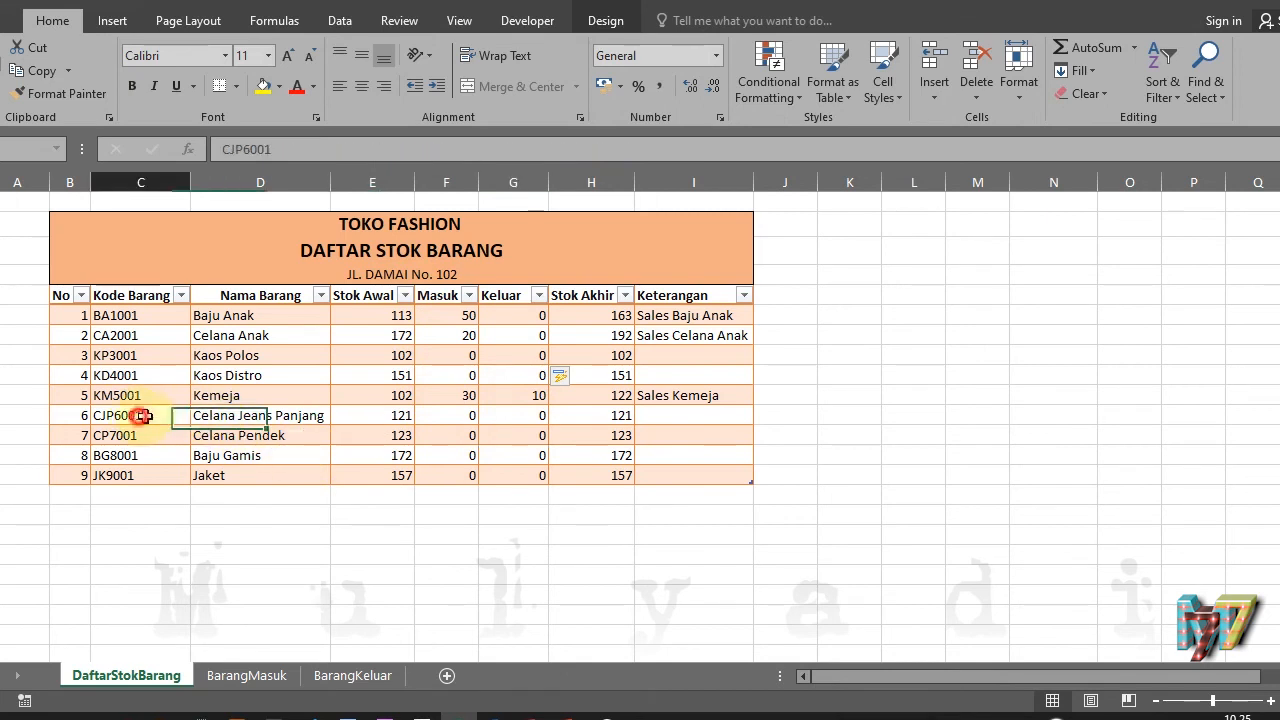
{"action": "left_click", "coordinate": [510, 396]}
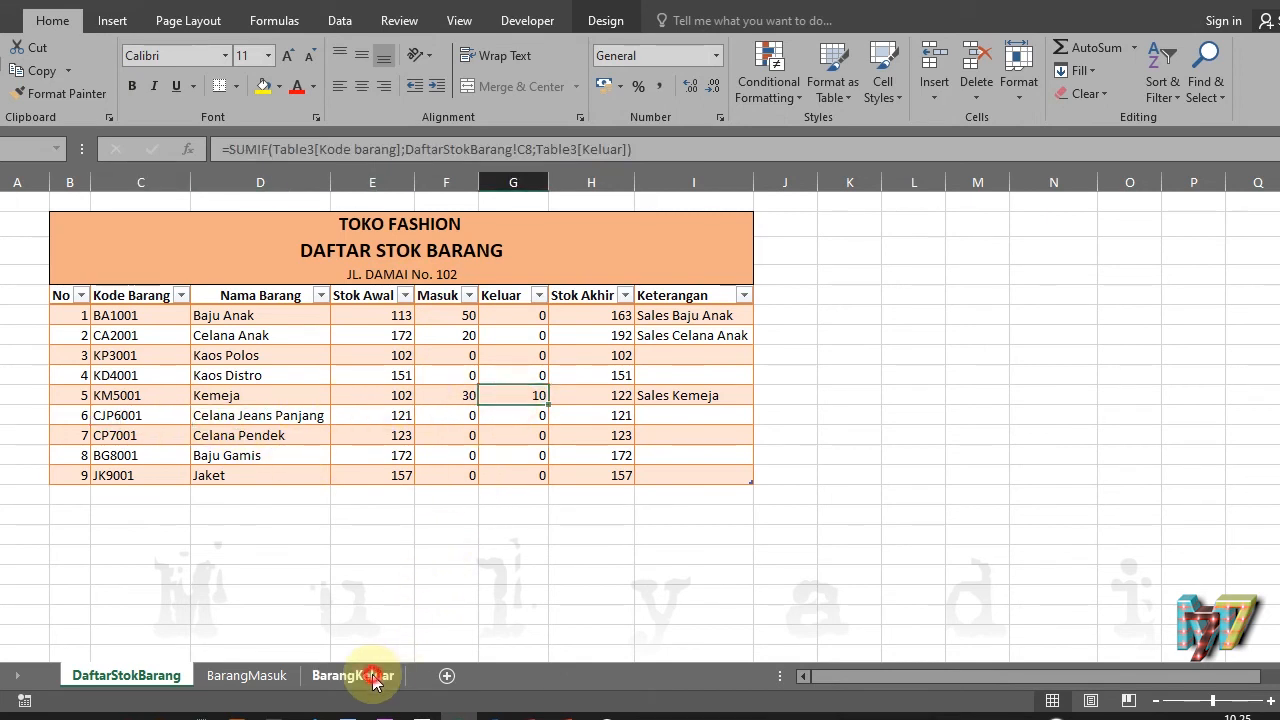
{"action": "left_click", "coordinate": [353, 676]}
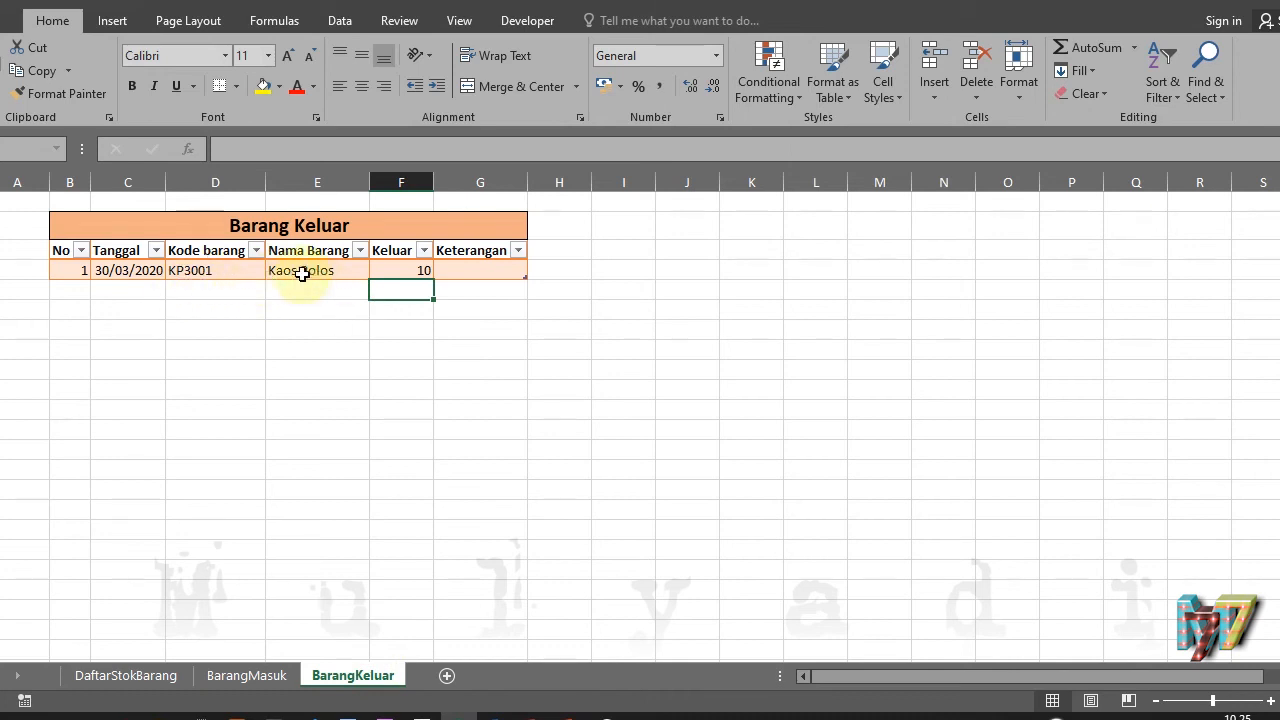
{"action": "left_click", "coordinate": [416, 271]}
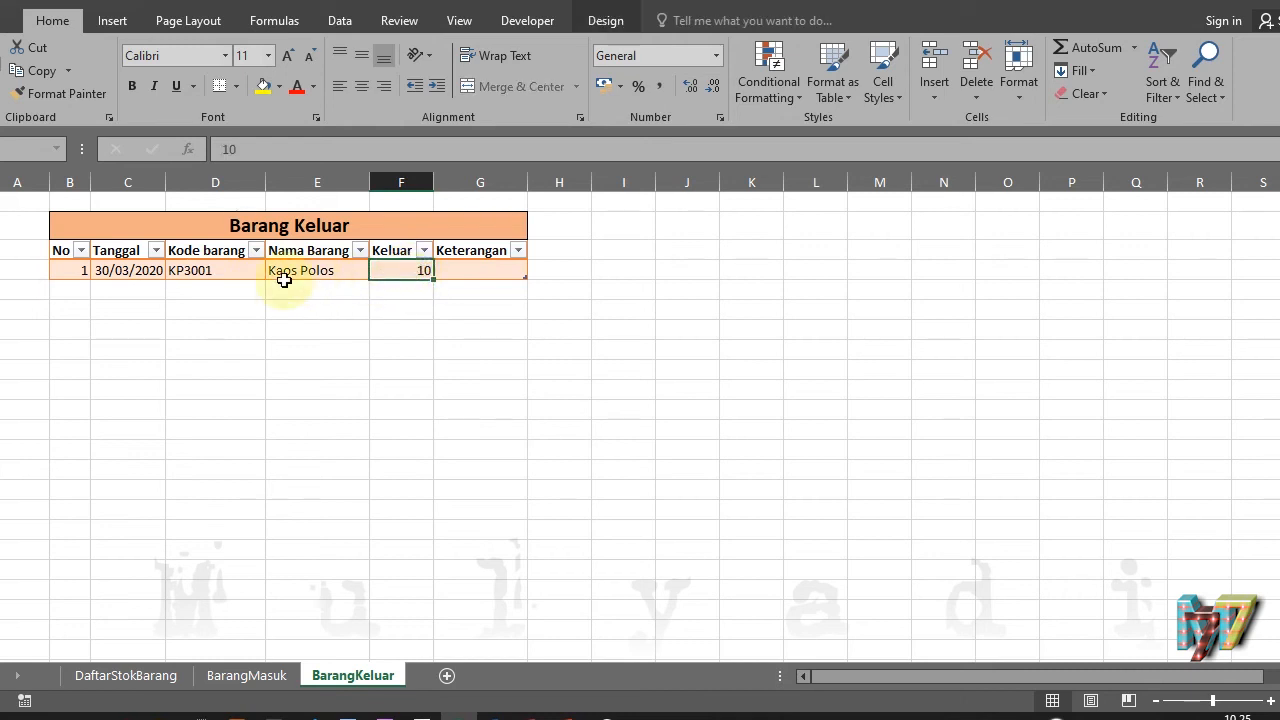
{"action": "left_click", "coordinate": [185, 272]}
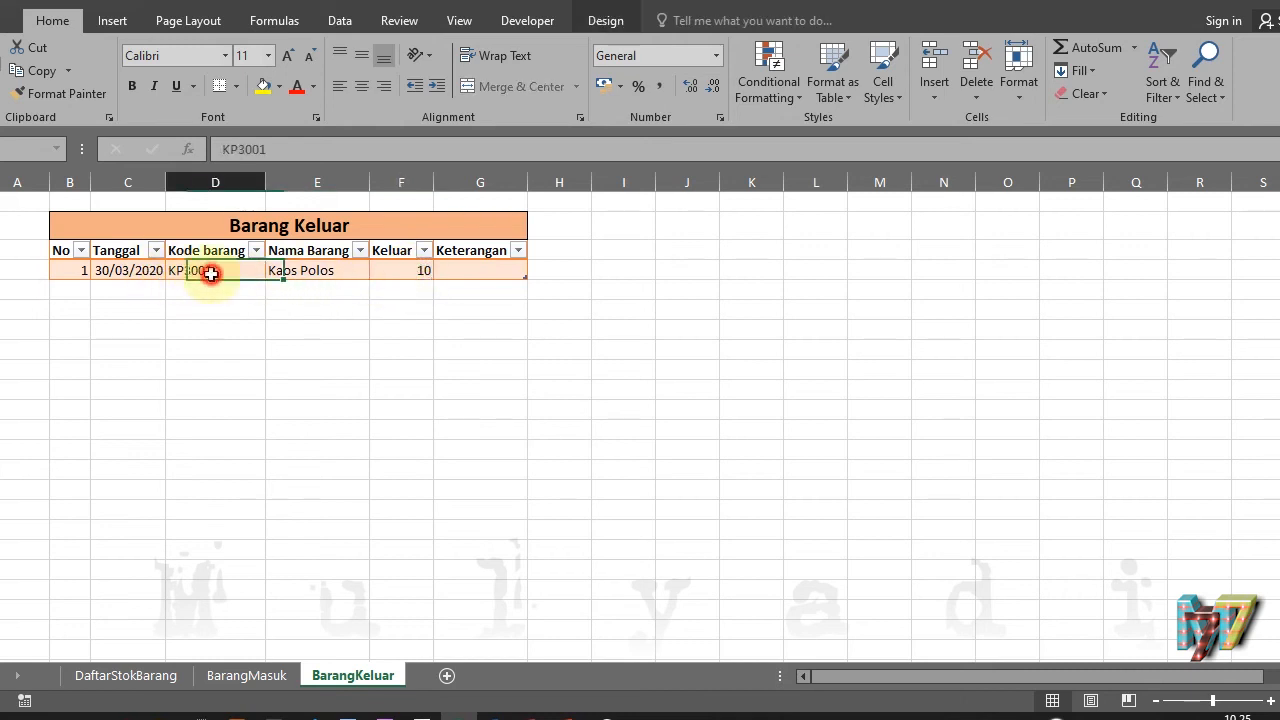
{"action": "left_click", "coordinate": [134, 675]}
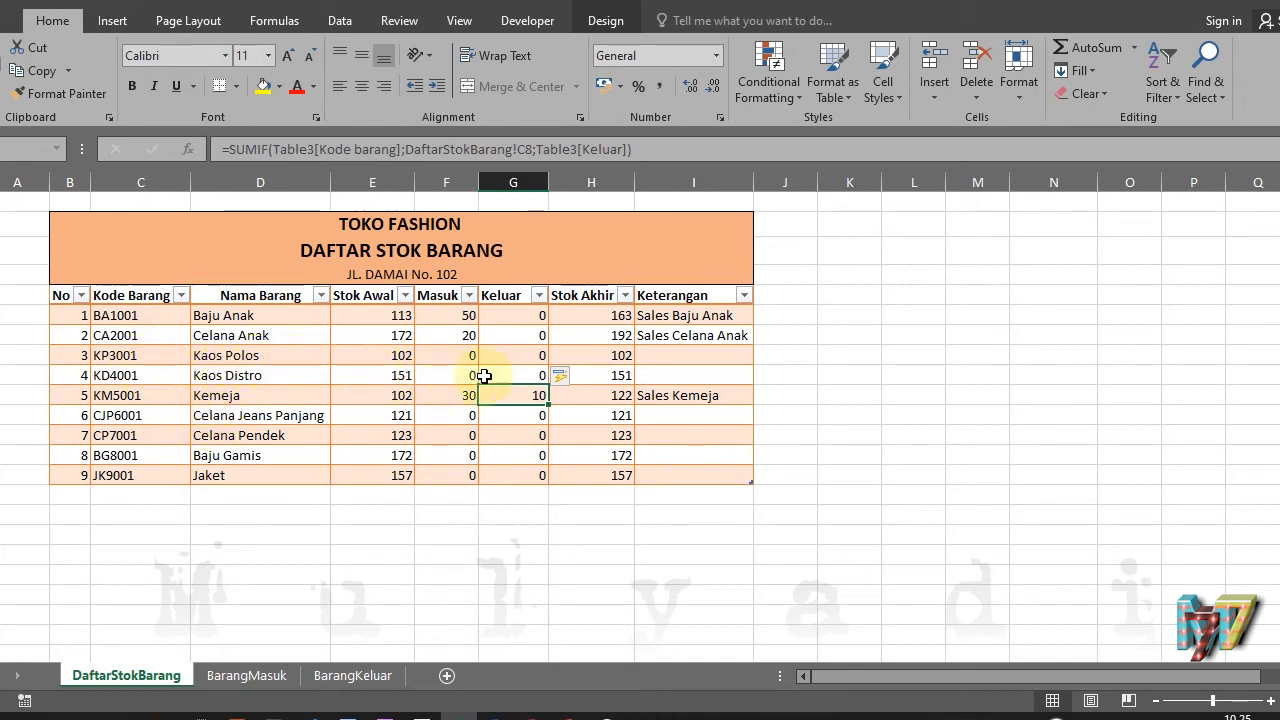
{"action": "left_click", "coordinate": [571, 434]}
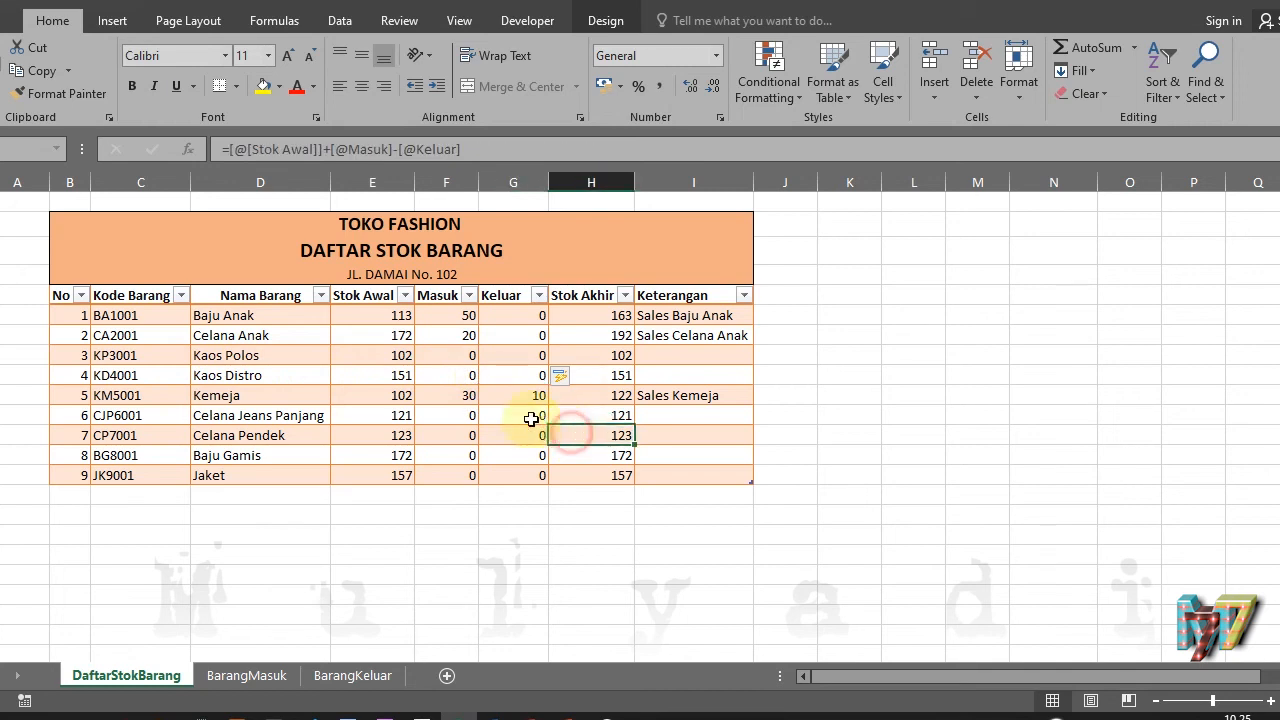
{"action": "left_click", "coordinate": [492, 397]}
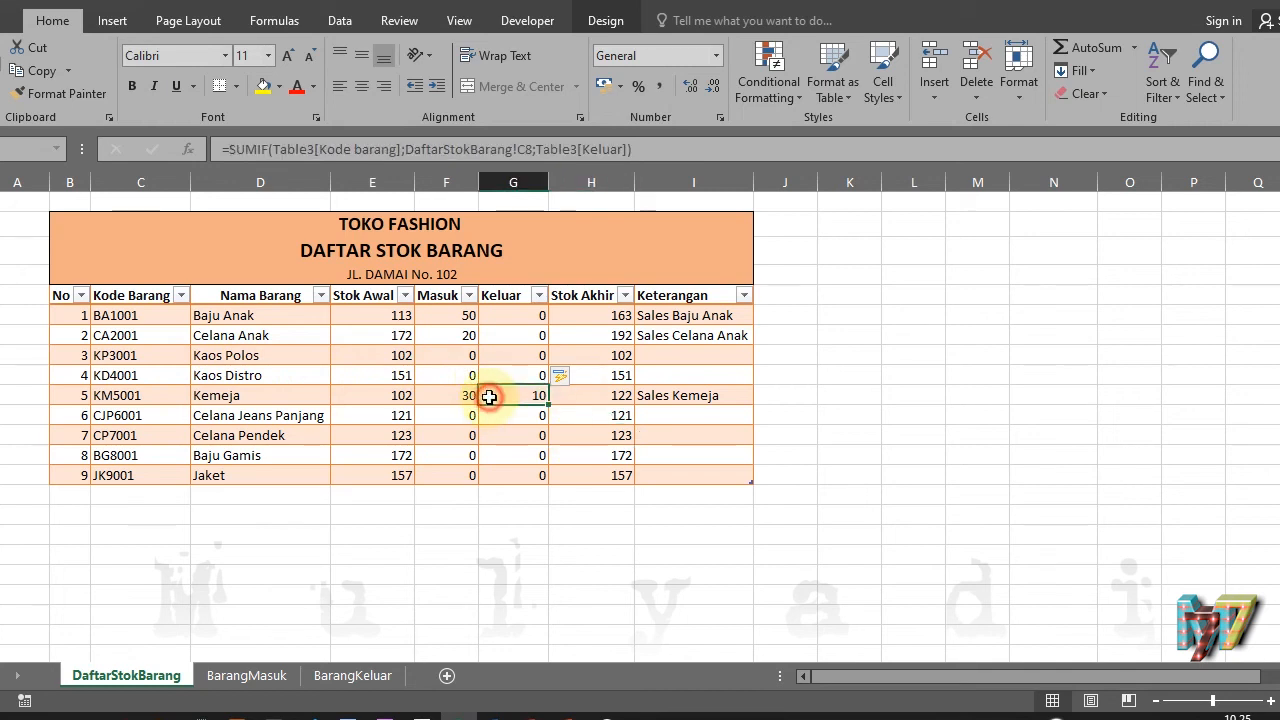
Delete all arguments from the Baju Anak Keluar formula on DaftarStokBarang, keeping only "=SUMIF("
{"action": "left_click", "coordinate": [503, 314]}
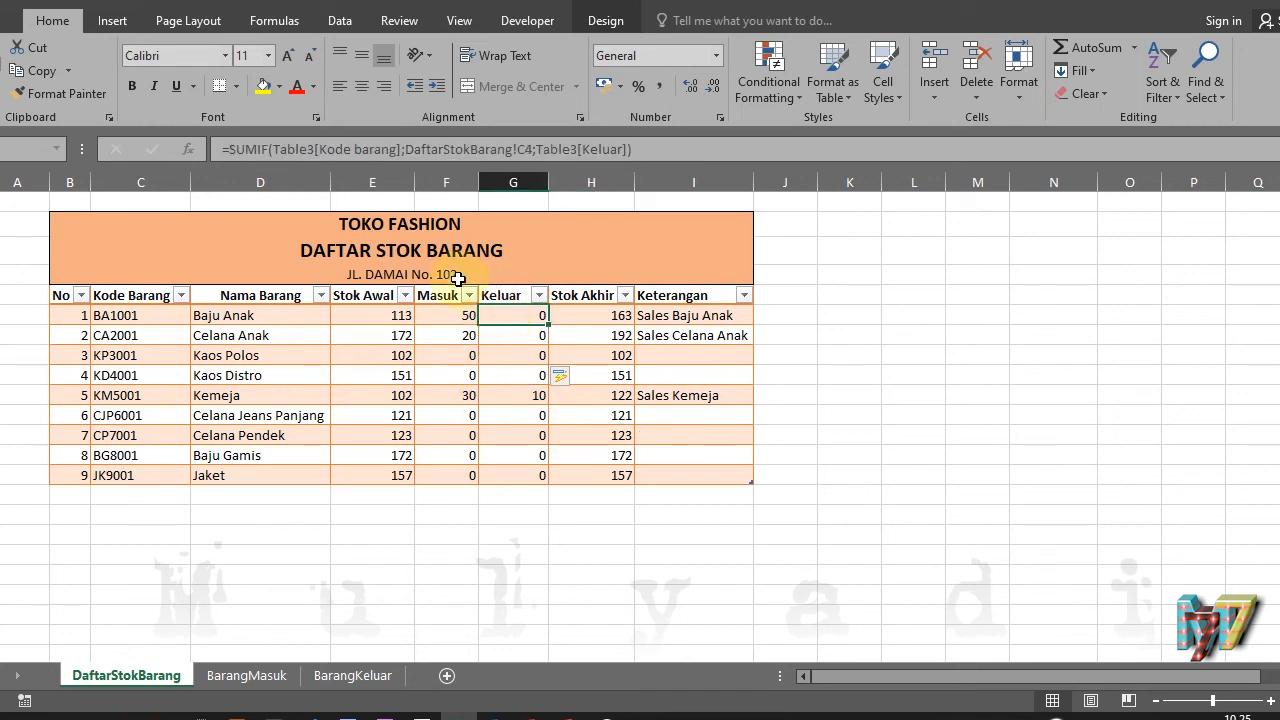
{"action": "left_click", "coordinate": [651, 147]}
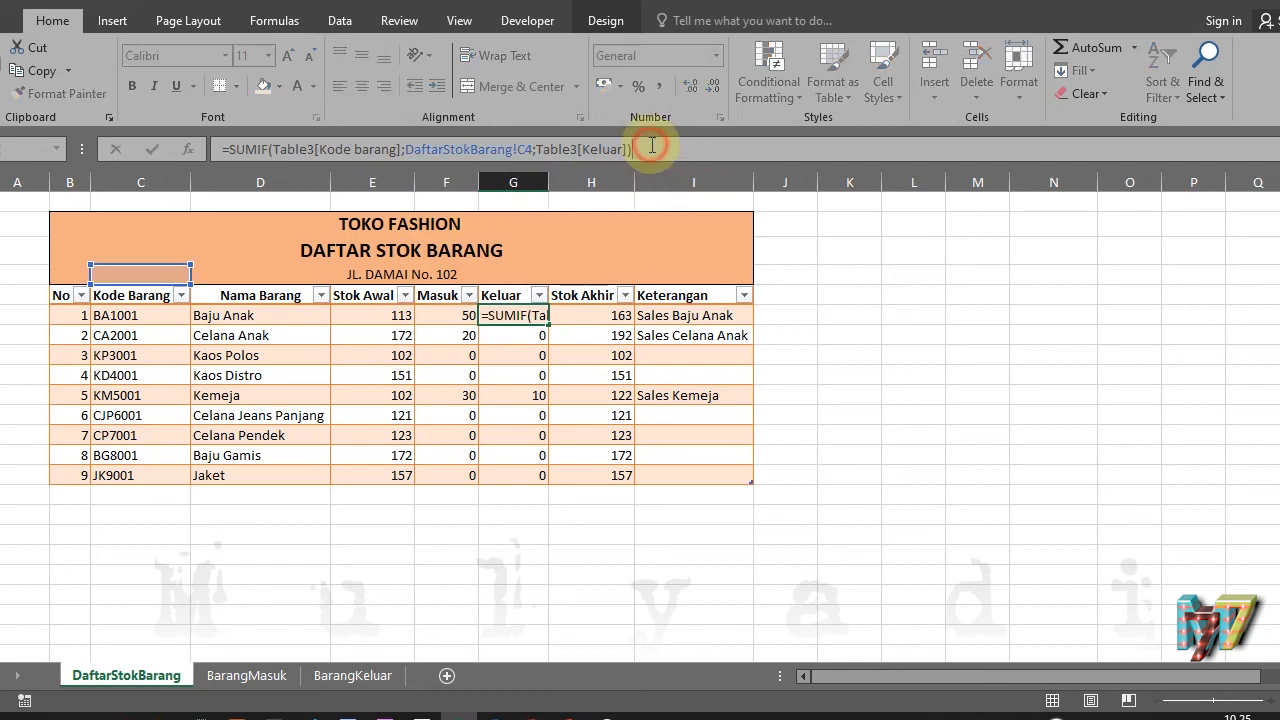
{"action": "key", "text": "BackSpace"}
{"action": "key", "text": "BackSpace"}
{"action": "key", "text": "BackSpace"}
{"action": "key", "text": "BackSpace"}
{"action": "key", "text": "BackSpace"}
{"action": "key", "text": "BackSpace"}
{"action": "key", "text": "BackSpace"}
{"action": "key", "text": "BackSpace"}
{"action": "key", "text": "BackSpace"}
{"action": "key", "text": "BackSpace"}
{"action": "key", "text": "BackSpace"}
{"action": "key", "text": "BackSpace"}
{"action": "key", "text": "BackSpace"}
{"action": "key", "text": "BackSpace"}
{"action": "key", "text": "BackSpace"}
{"action": "key", "text": "BackSpace"}
{"action": "key", "text": "BackSpace"}
{"action": "key", "text": "BackSpace"}
{"action": "key", "text": "BackSpace"}
{"action": "key", "text": "BackSpace"}
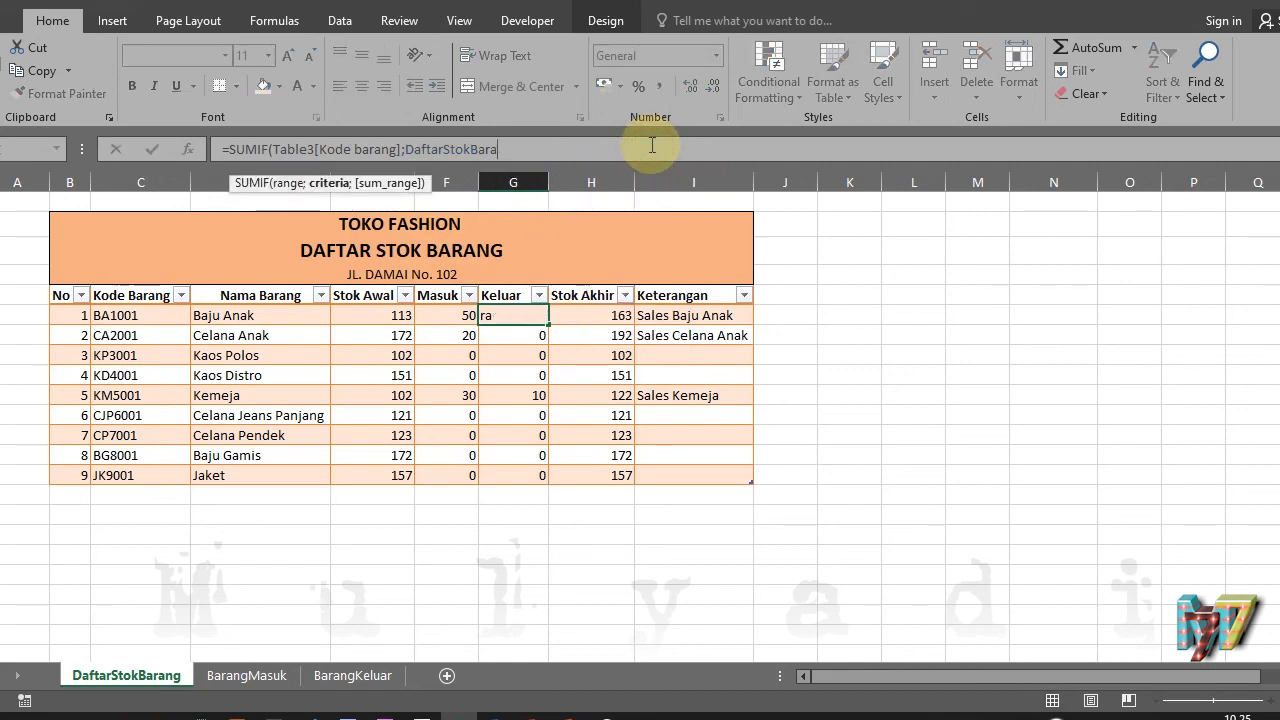
{"action": "key", "text": "BackSpace"}
{"action": "key", "text": "BackSpace"}
{"action": "key", "text": "BackSpace"}
{"action": "key", "text": "BackSpace"}
{"action": "key", "text": "BackSpace"}
{"action": "key", "text": "BackSpace"}
{"action": "key", "text": "BackSpace"}
{"action": "key", "text": "BackSpace"}
{"action": "key", "text": "BackSpace"}
{"action": "key", "text": "BackSpace"}
{"action": "key", "text": "BackSpace"}
{"action": "key", "text": "BackSpace"}
{"action": "key", "text": "BackSpace"}
{"action": "key", "text": "BackSpace"}
{"action": "key", "text": "BackSpace"}
{"action": "key", "text": "BackSpace"}
{"action": "key", "text": "BackSpace"}
{"action": "key", "text": "BackSpace"}
{"action": "key", "text": "BackSpace"}
{"action": "key", "text": "BackSpace"}
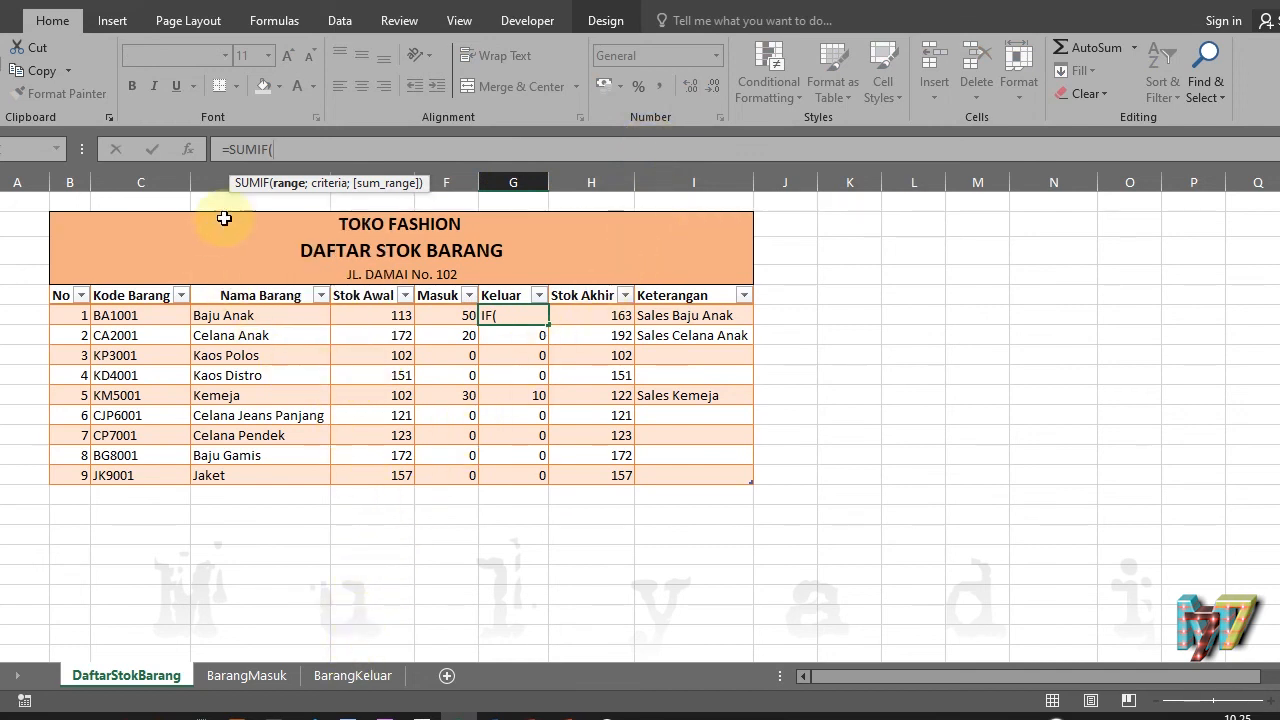
Complete the Baju Anak Keluar formula as =SUMIF(Table3[Kode barang];[@[Kode Barang]];Table3[Keluar]), picking the references from the BarangKeluar and DaftarStokBarang sheets
{"action": "left_click", "coordinate": [336, 680]}
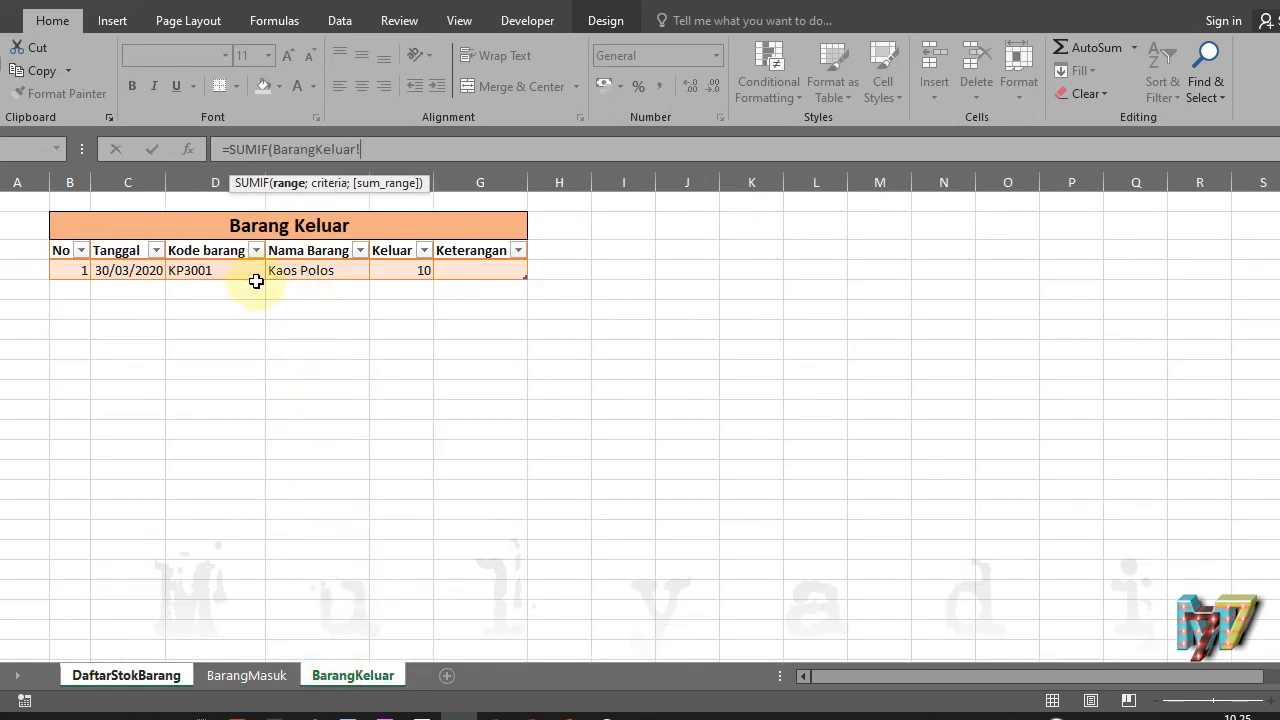
{"action": "left_click", "coordinate": [200, 272]}
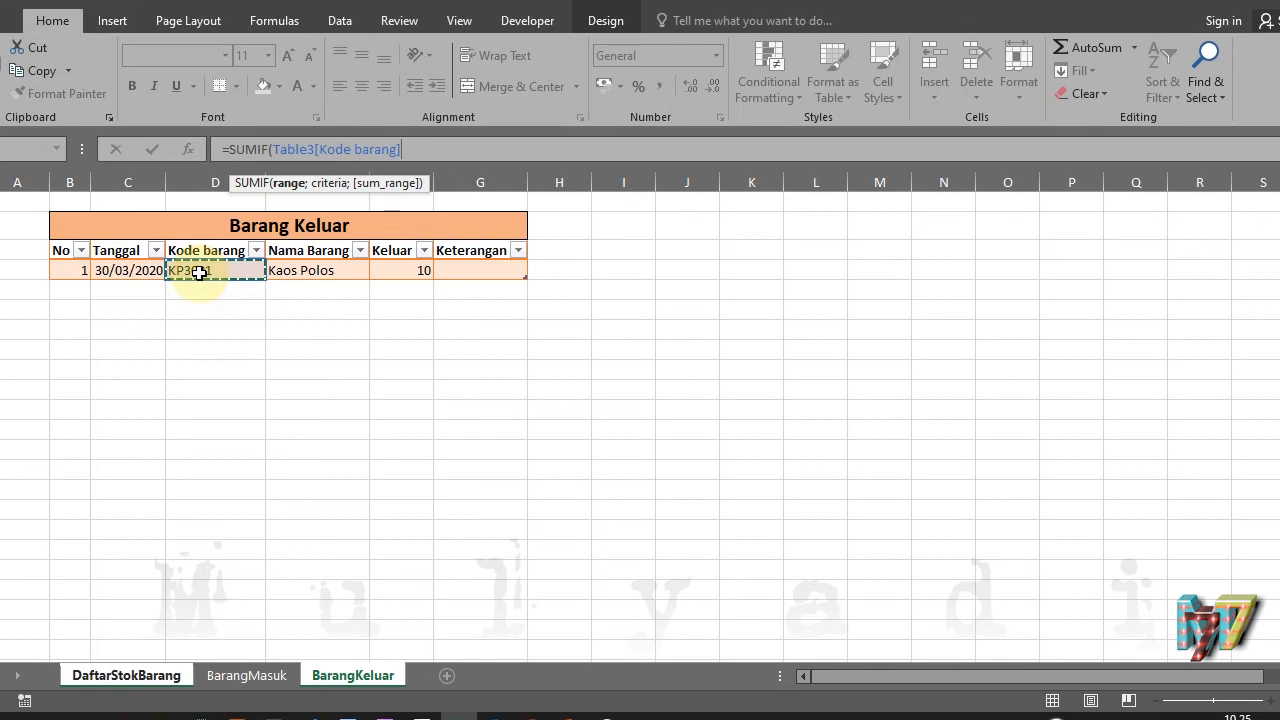
{"action": "type", "text": ";"}
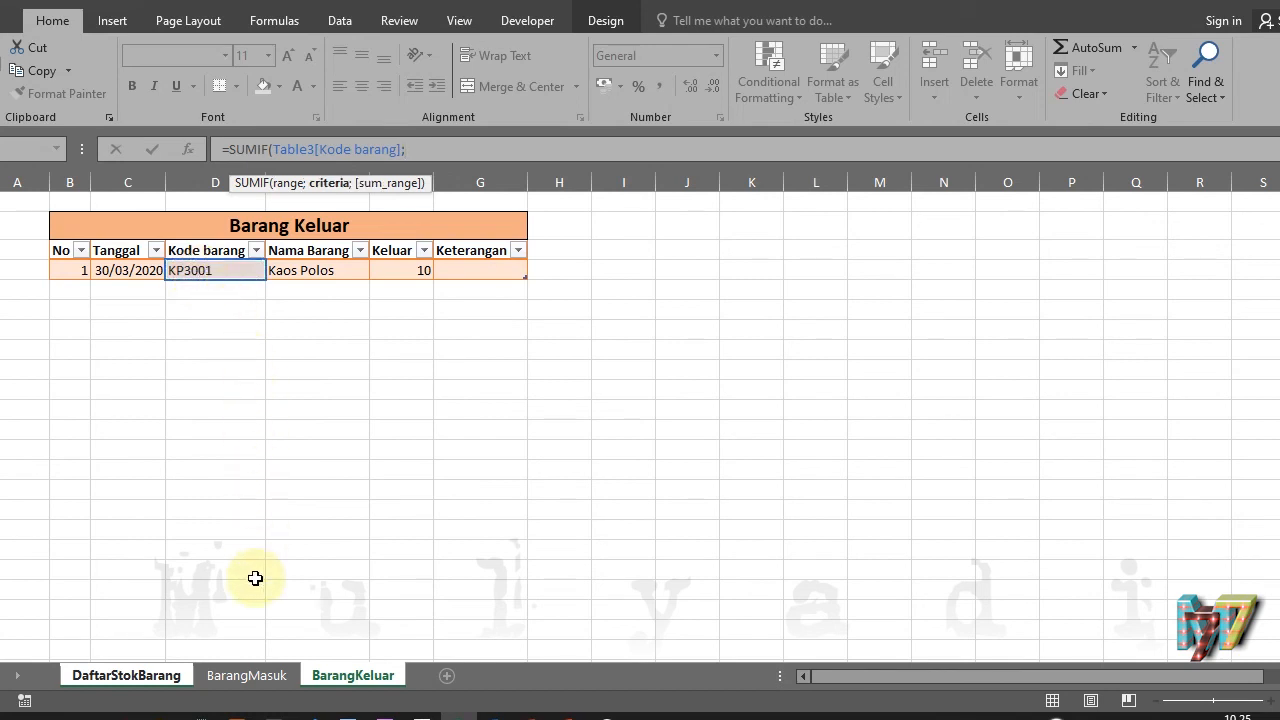
{"action": "left_click", "coordinate": [146, 678]}
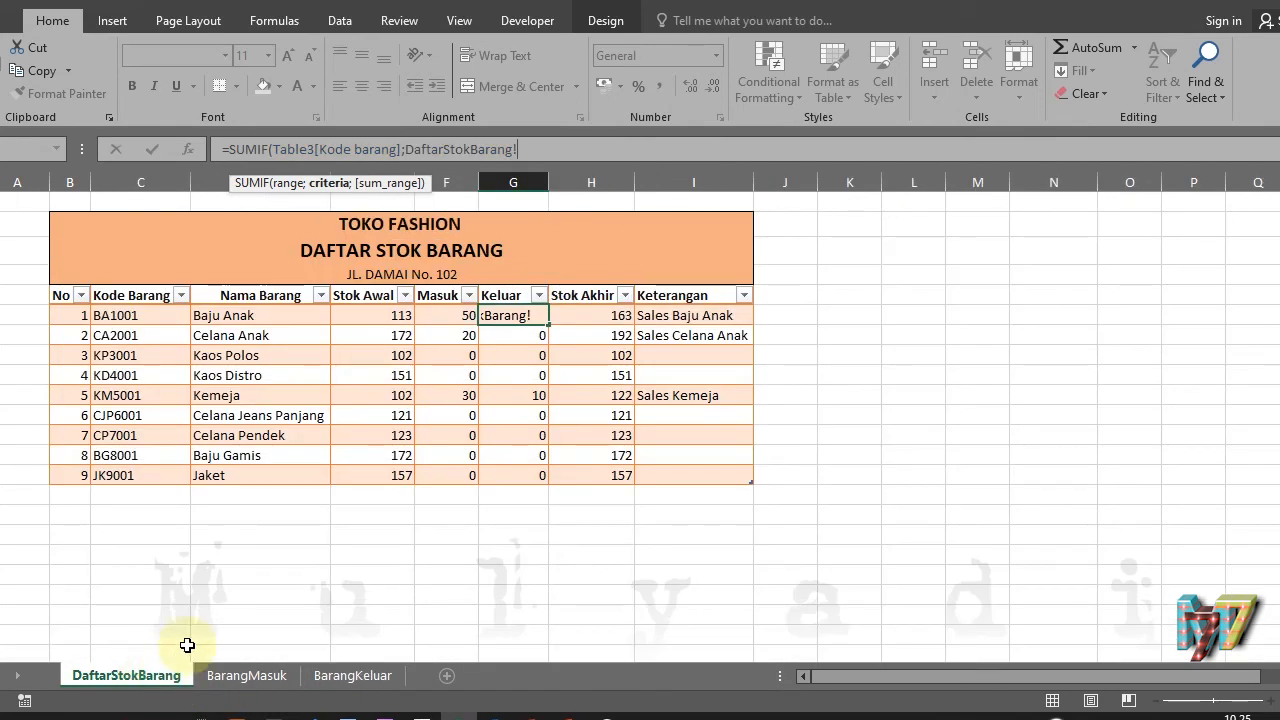
{"action": "left_click", "coordinate": [138, 318]}
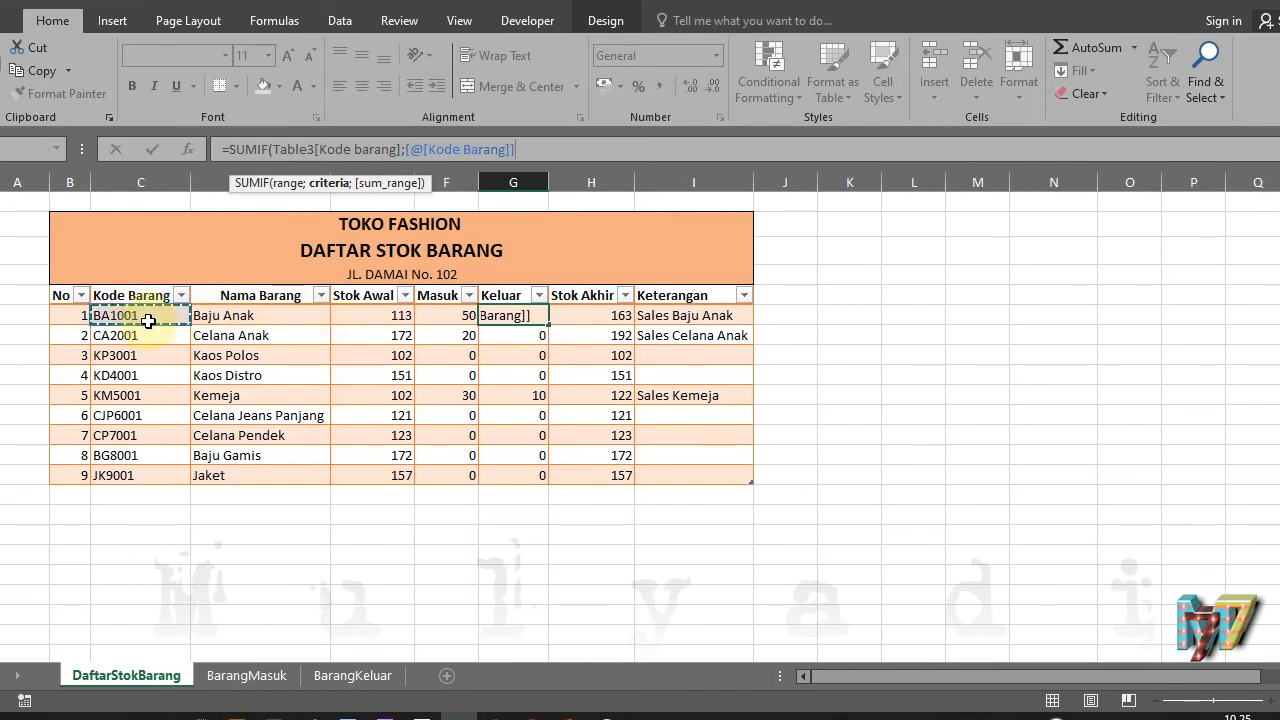
{"action": "type", "text": ";"}
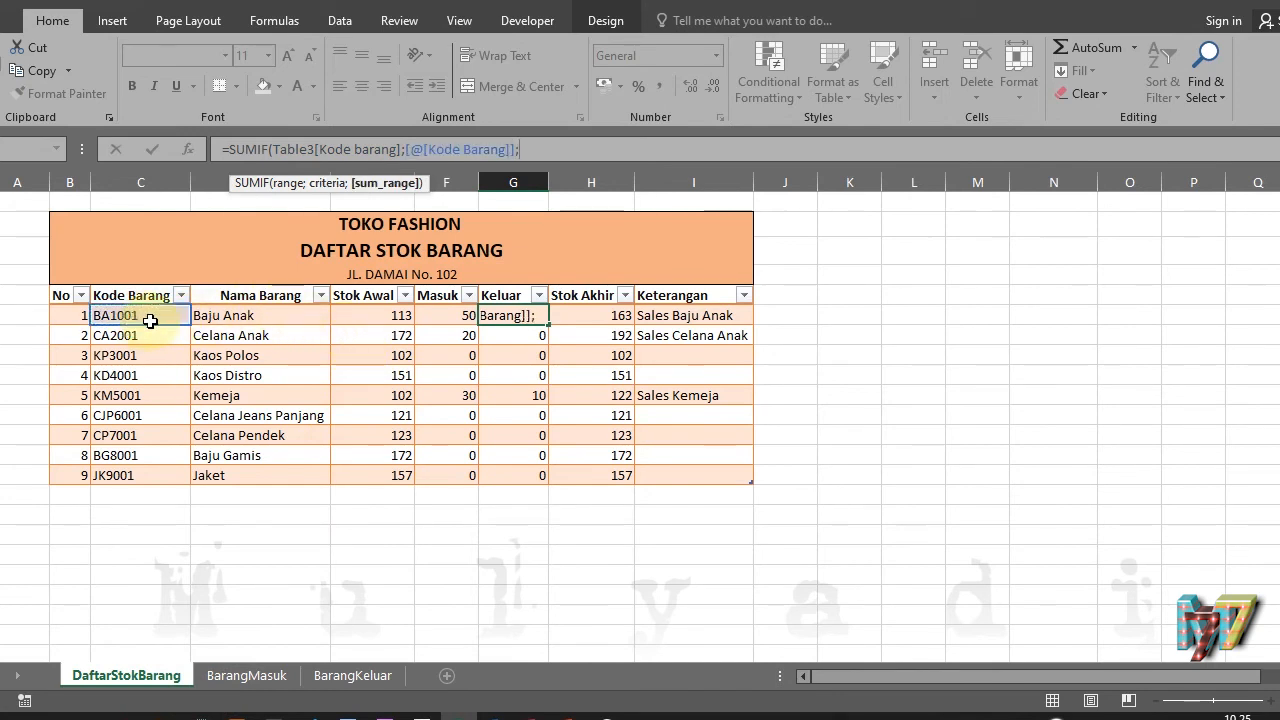
{"action": "left_click", "coordinate": [347, 686]}
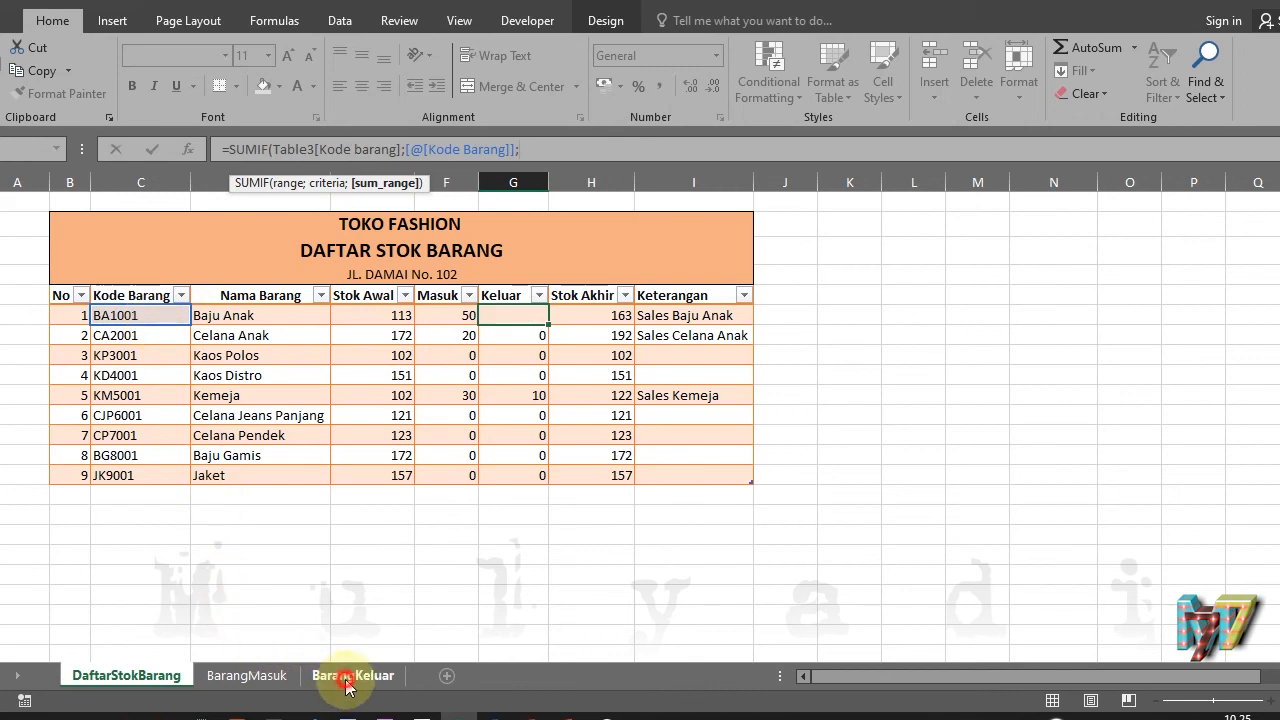
{"action": "left_click", "coordinate": [404, 274]}
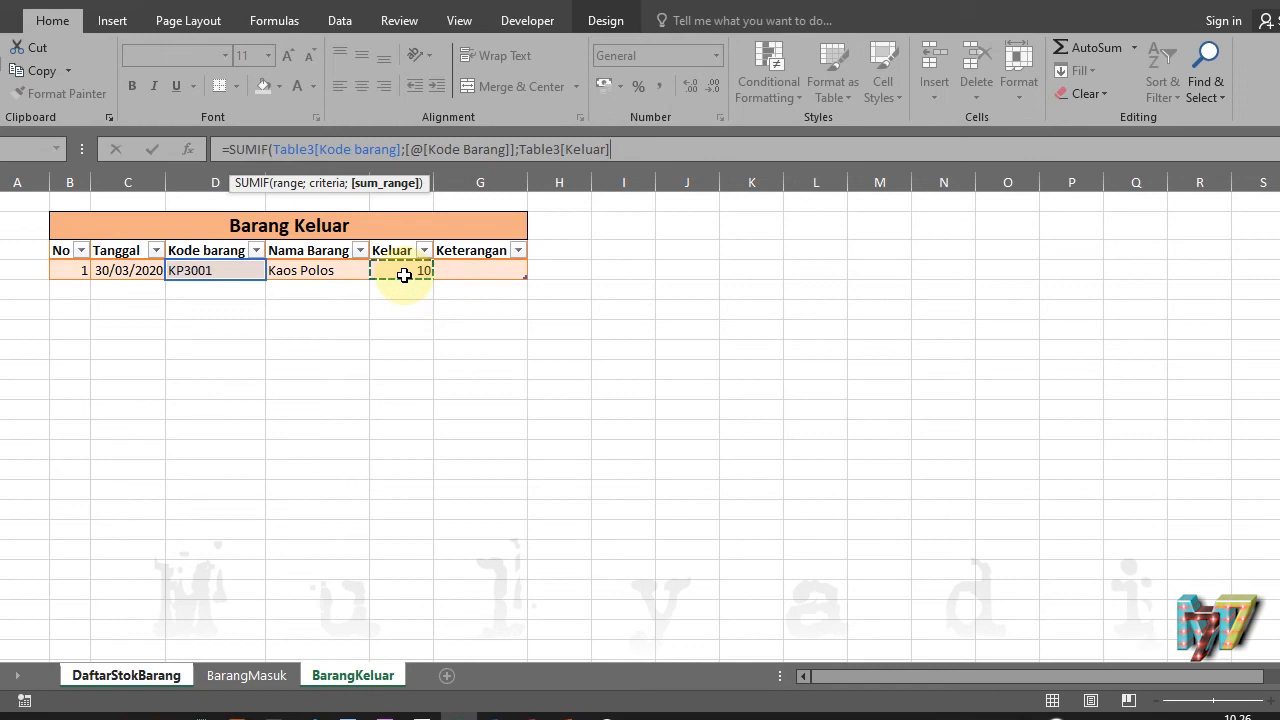
{"action": "key", "text": "Return"}
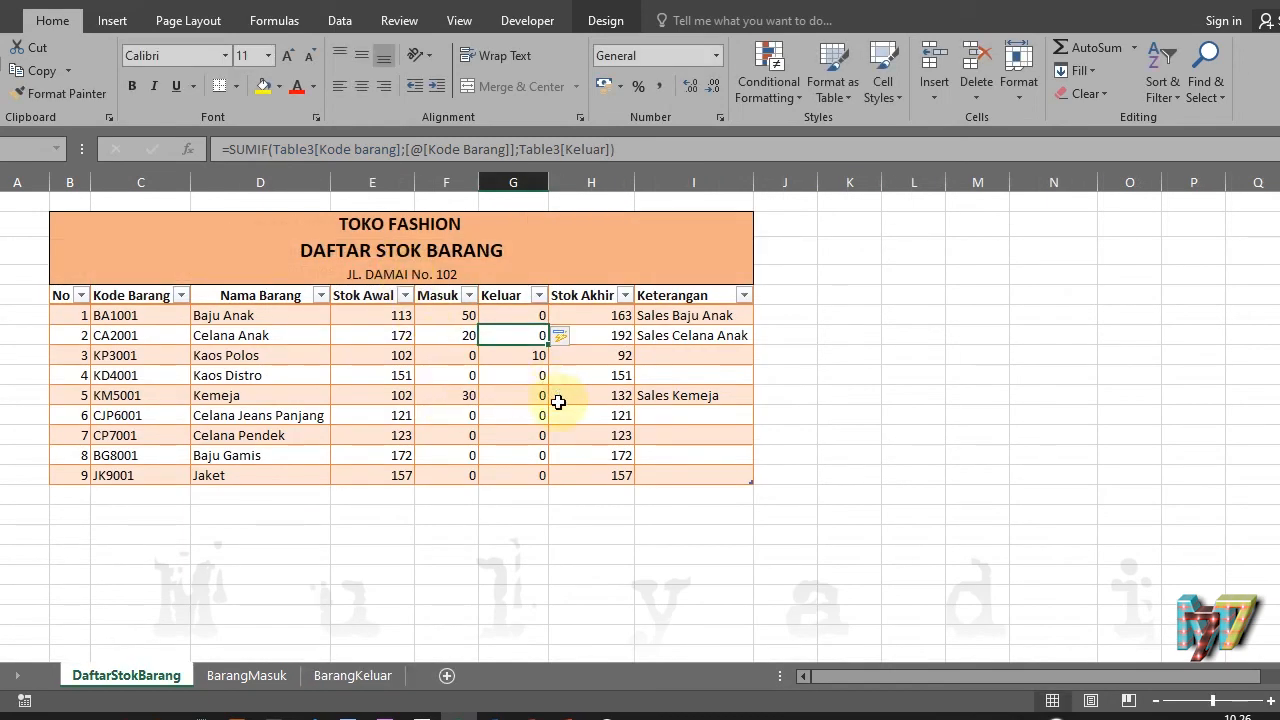
{"action": "left_click", "coordinate": [484, 409]}
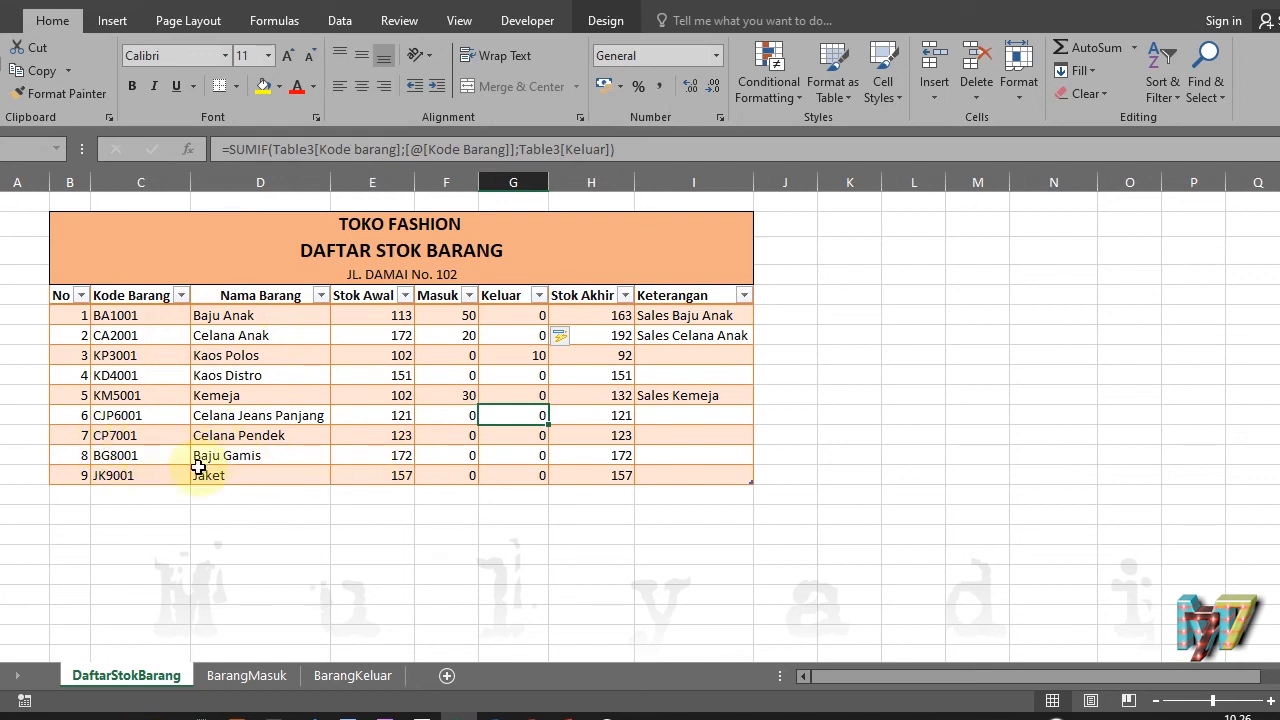
Add a second row to the BarangKeluar table with No 1, item code BG8001 and Keluar quantity 5
{"action": "left_click", "coordinate": [338, 676]}
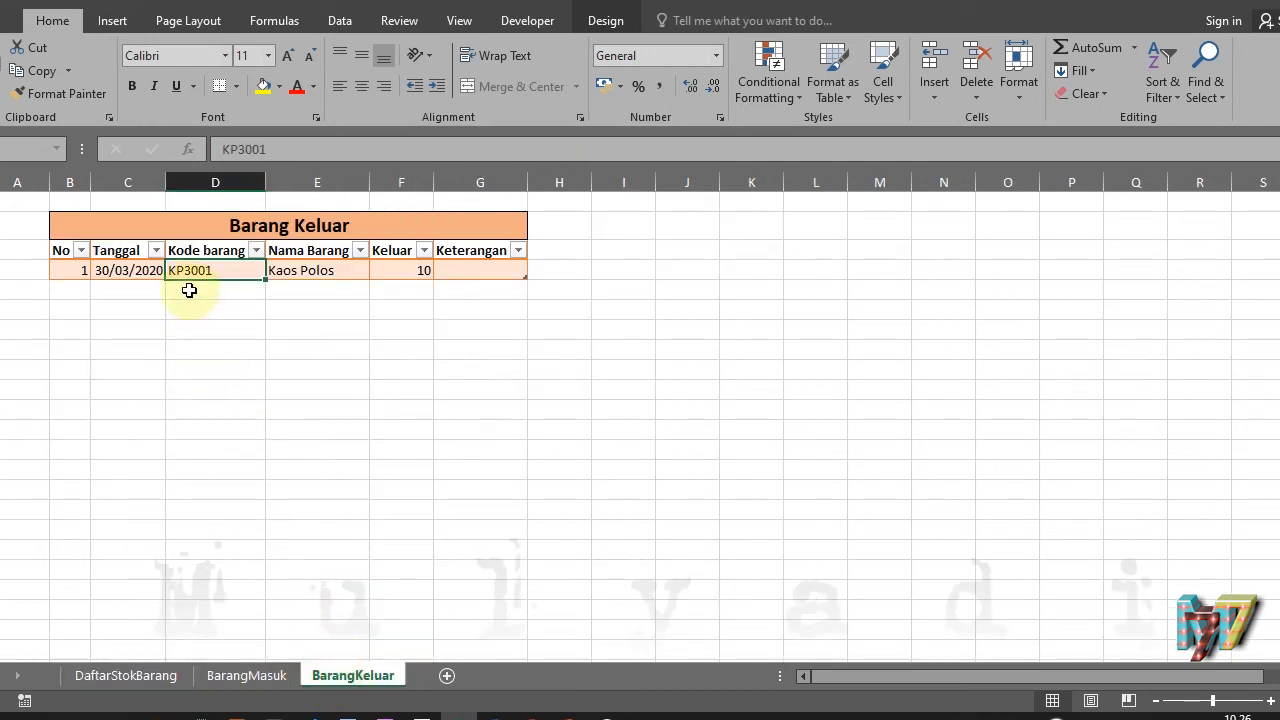
{"action": "left_click", "coordinate": [80, 291]}
{"action": "type", "text": "1"}
{"action": "key", "text": "Return"}
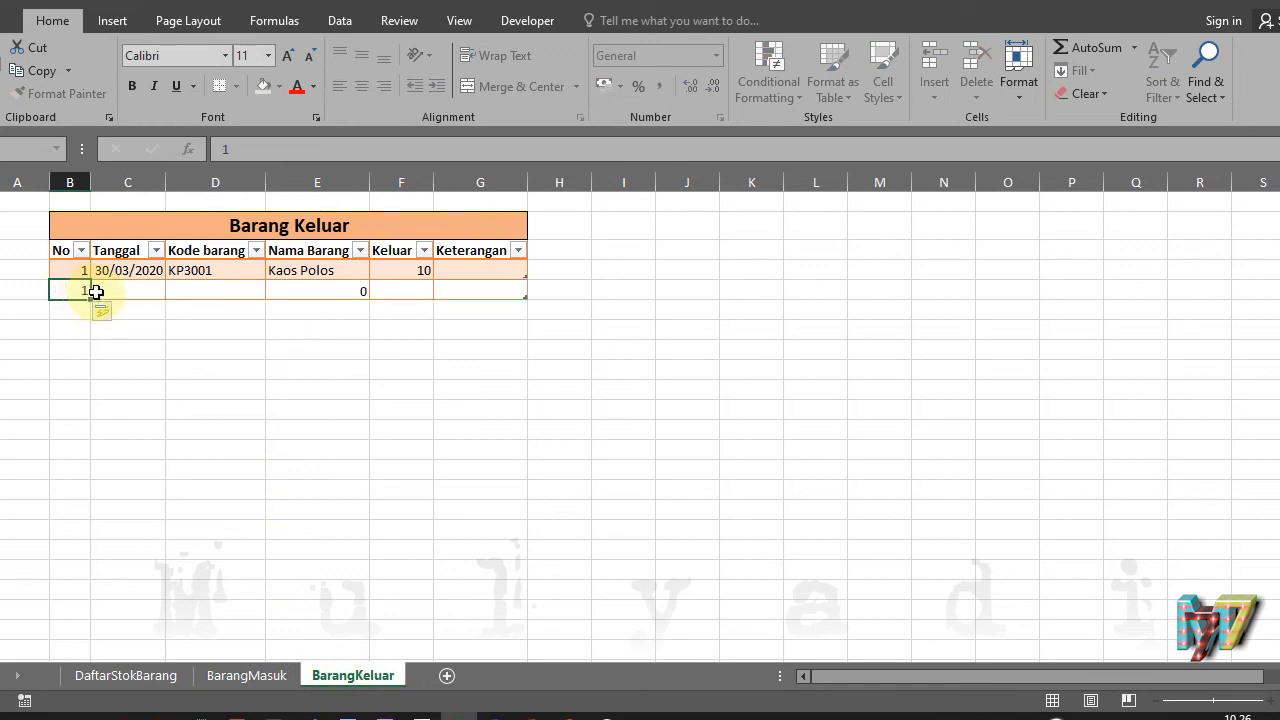
{"action": "left_click", "coordinate": [224, 290]}
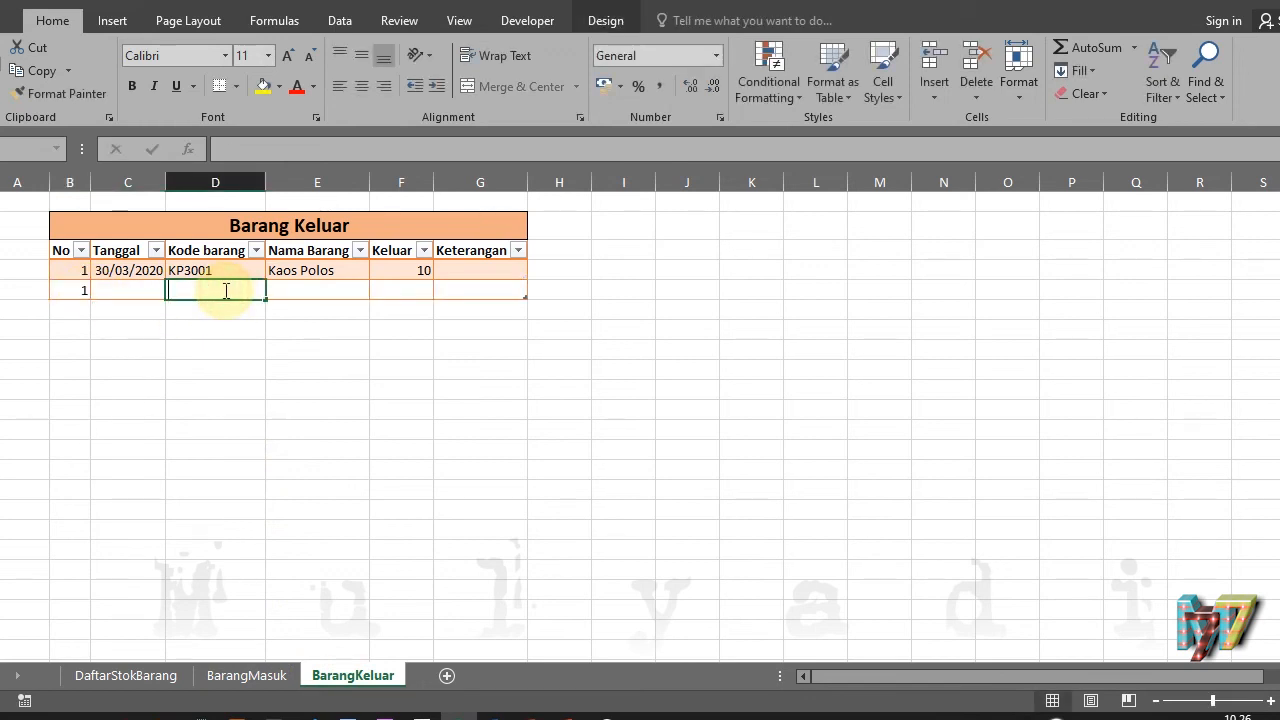
{"action": "type", "text": "BG"}
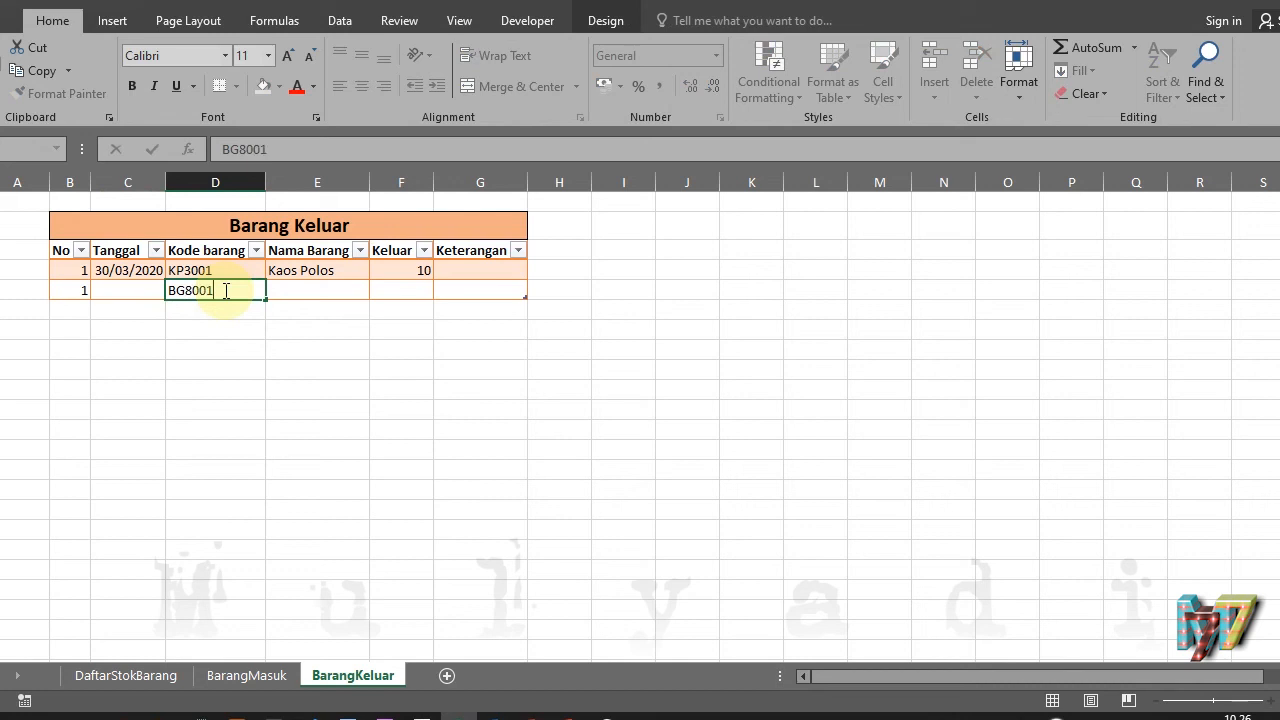
{"action": "type", "text": "8001"}
{"action": "key", "text": "Return"}
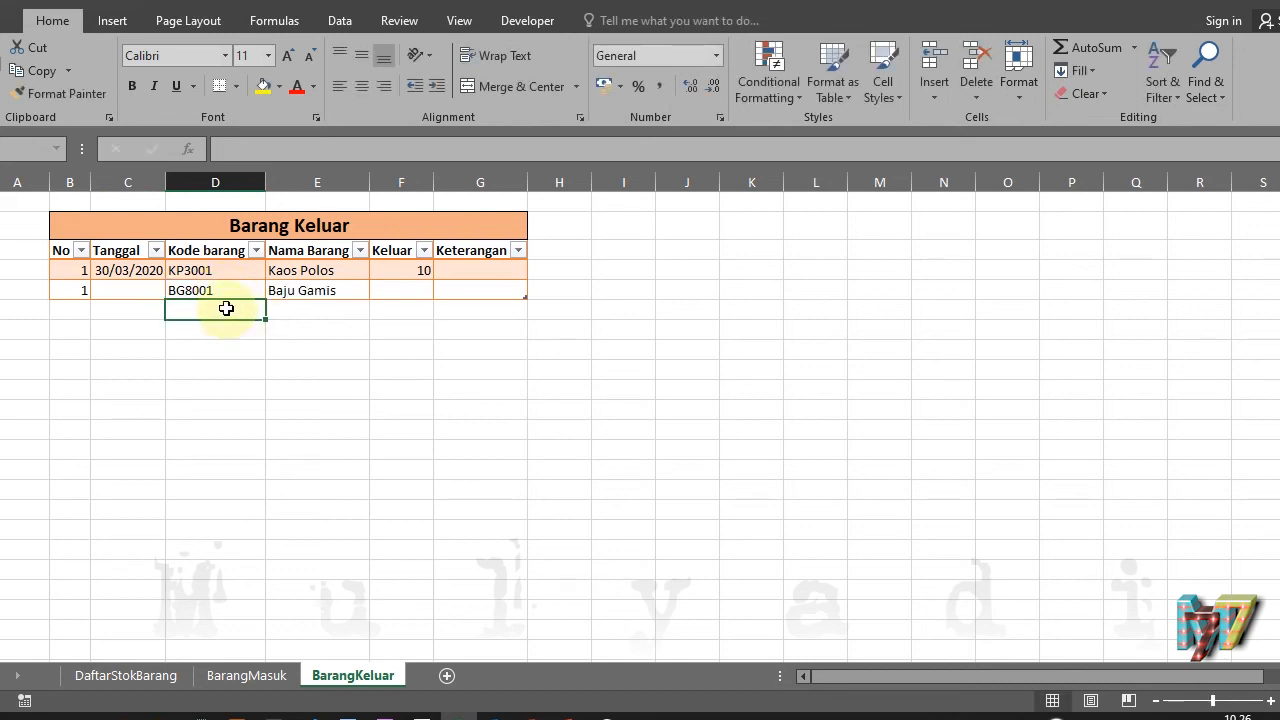
{"action": "left_click", "coordinate": [406, 290]}
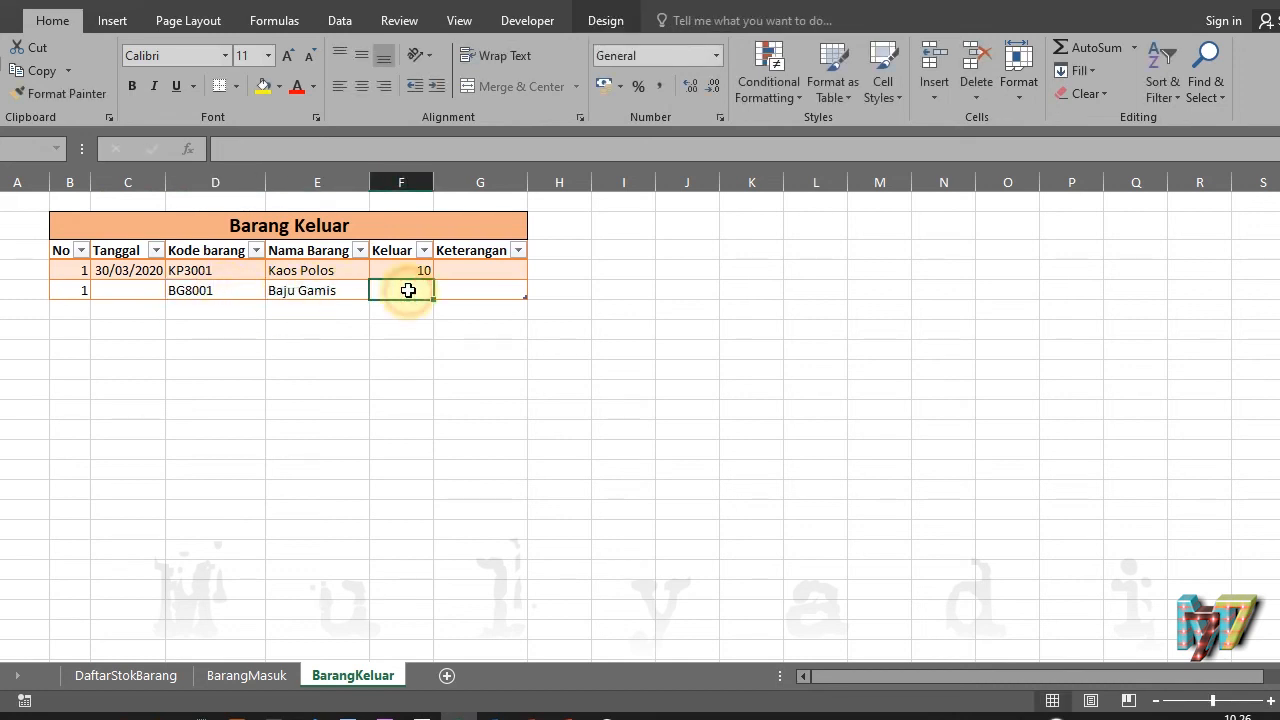
{"action": "type", "text": "5"}
{"action": "key", "text": "Return"}
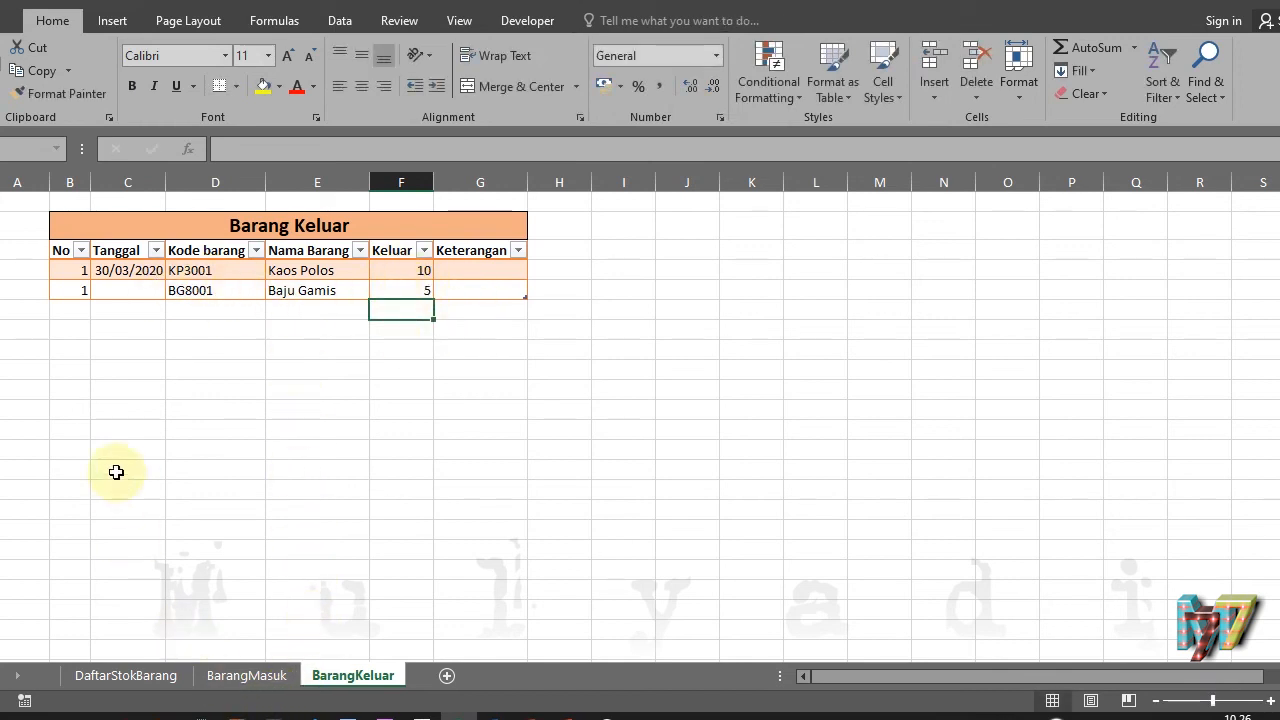
Correct the BG8001 row's No to 2 on BarangKeluar and check the Baju Gamis stock on DaftarStokBarang
{"action": "left_click", "coordinate": [76, 292]}
{"action": "type", "text": "2"}
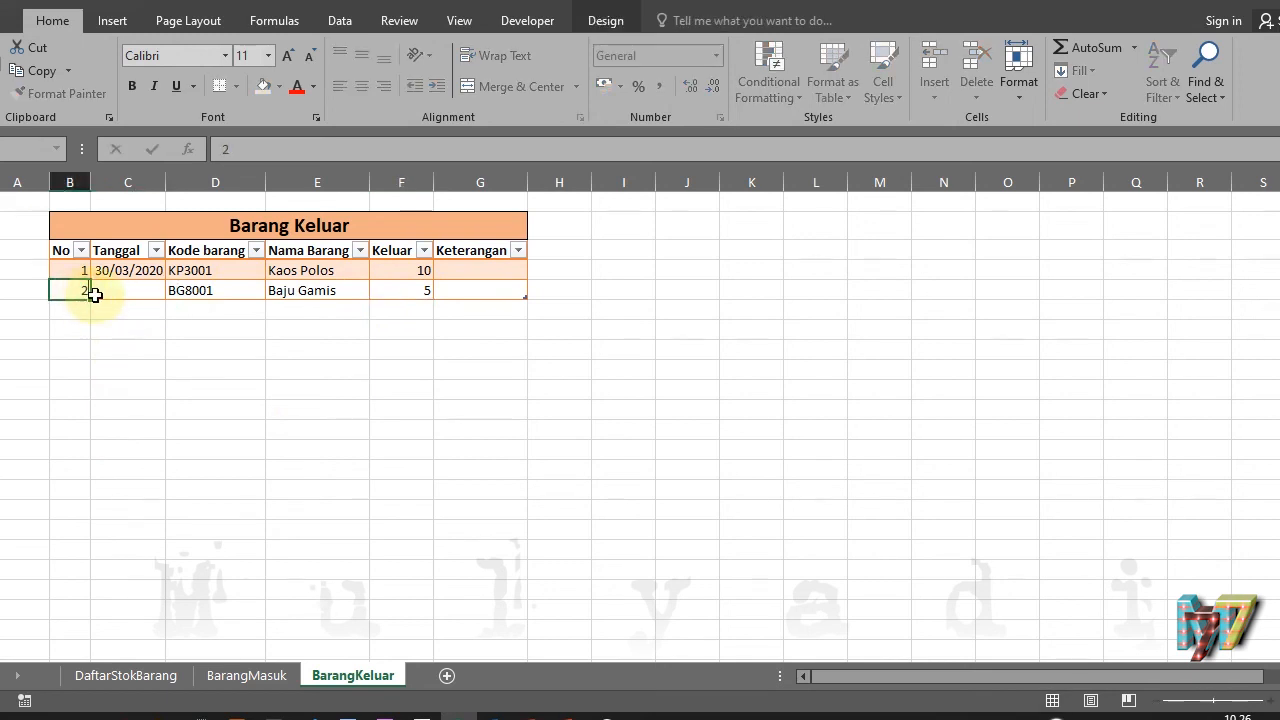
{"action": "key", "text": "Return"}
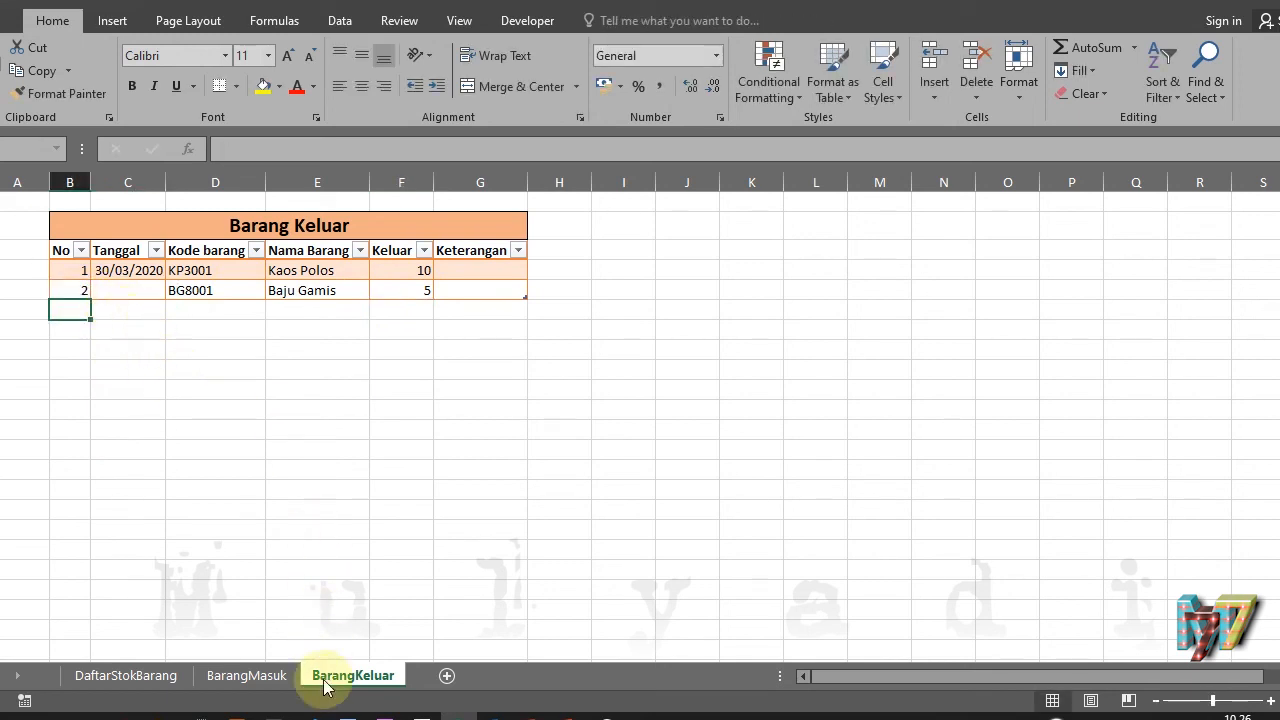
{"action": "left_click", "coordinate": [98, 675]}
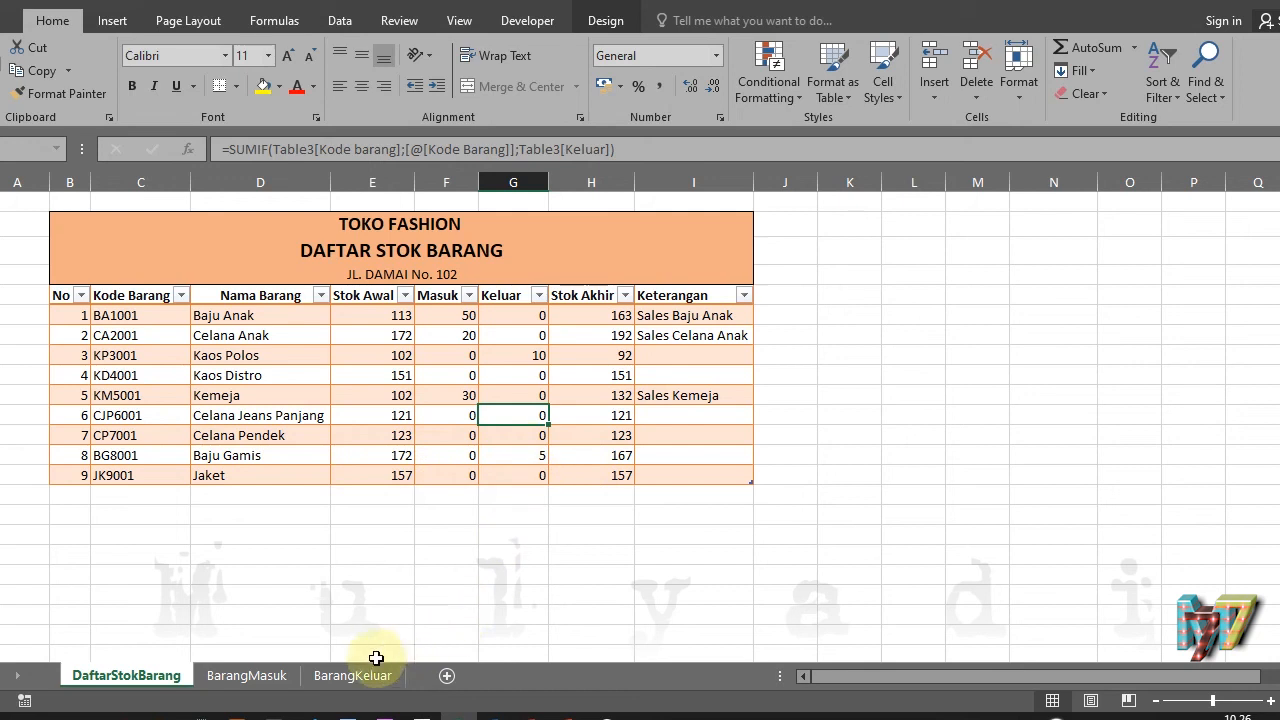
Set the Baju Gamis Keluar quantity on BarangKeluar to 70 and check its stock on DaftarStokBarang
{"action": "left_click", "coordinate": [347, 670]}
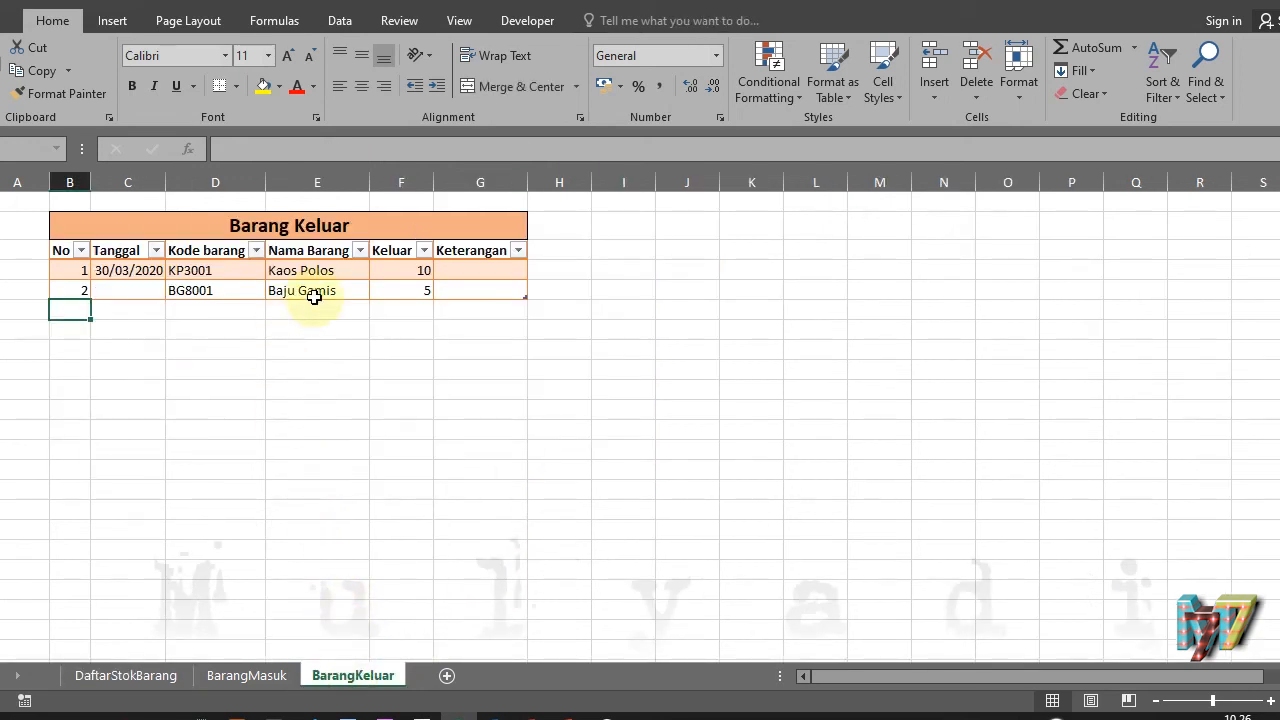
{"action": "left_click", "coordinate": [398, 290]}
{"action": "type", "text": "70"}
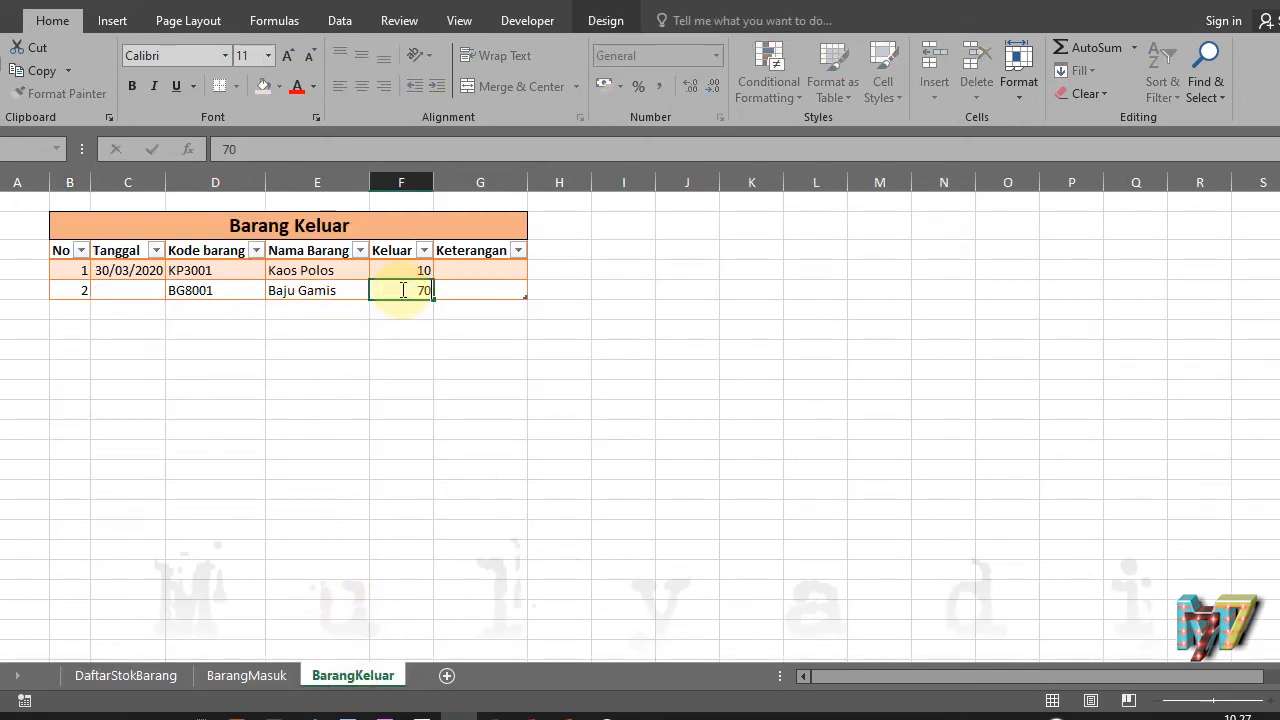
{"action": "key", "text": "Return"}
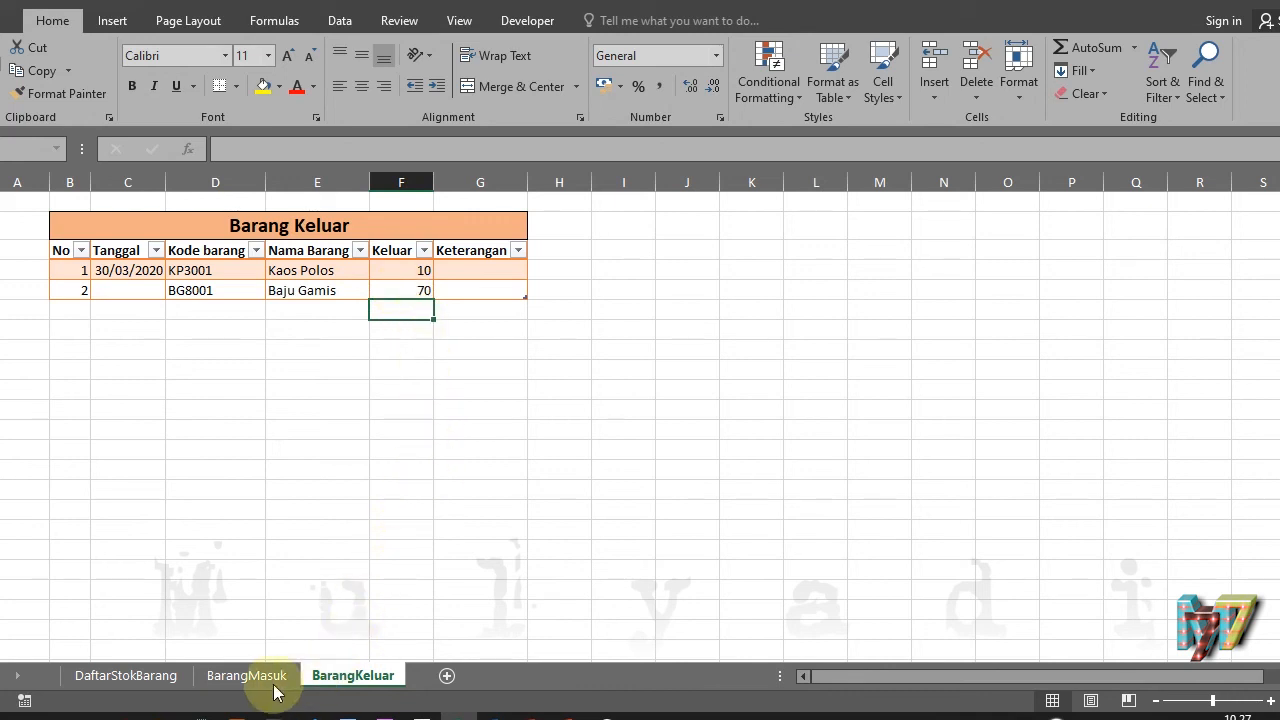
{"action": "left_click", "coordinate": [160, 676]}
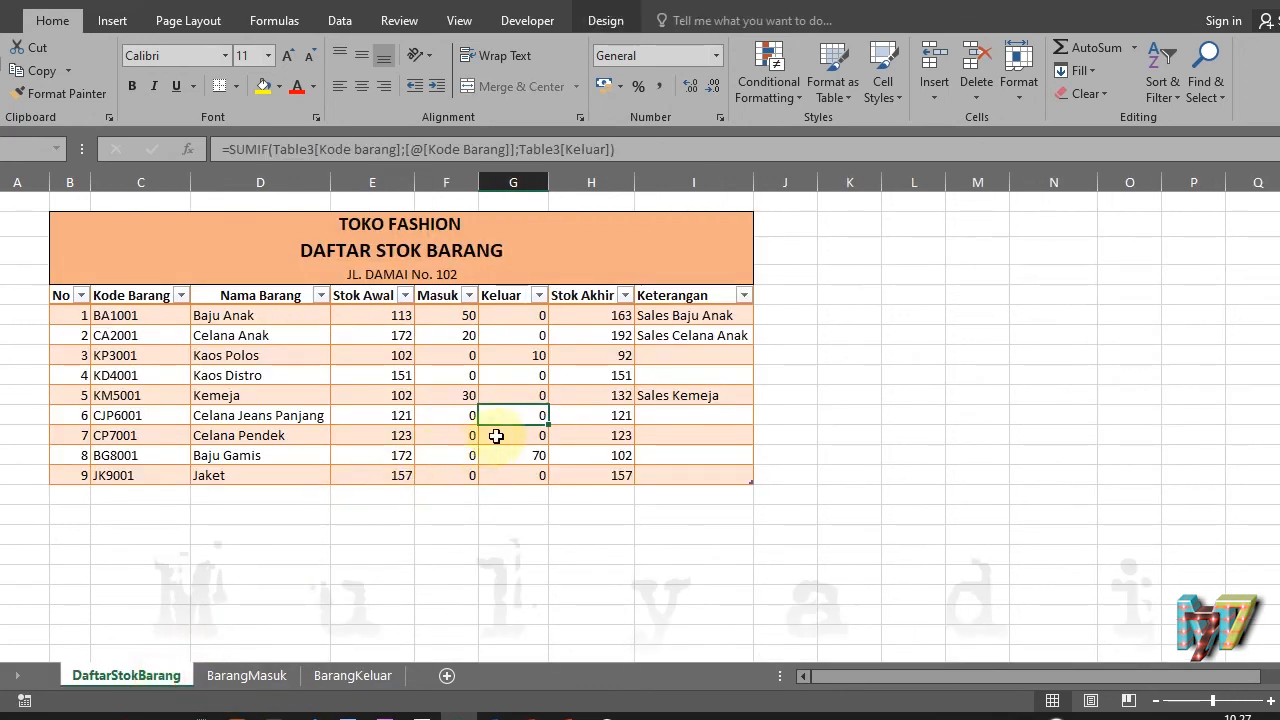